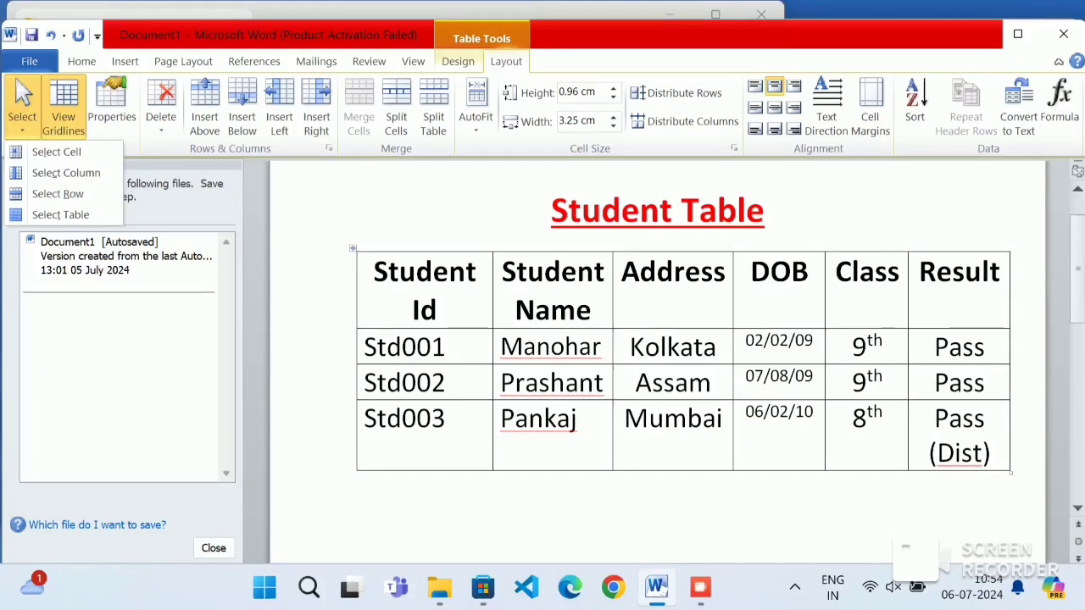
Step: Select the entire first student row, and separately the entire last student row of the table
{"action": "left_click", "coordinate": [58, 193]}
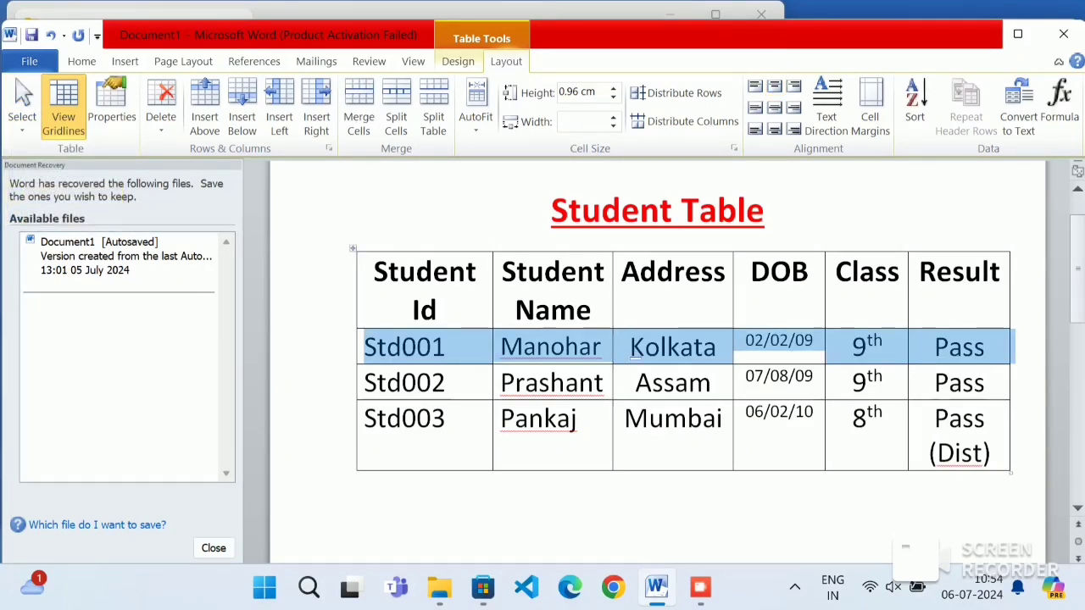
{"action": "left_click", "coordinate": [627, 421]}
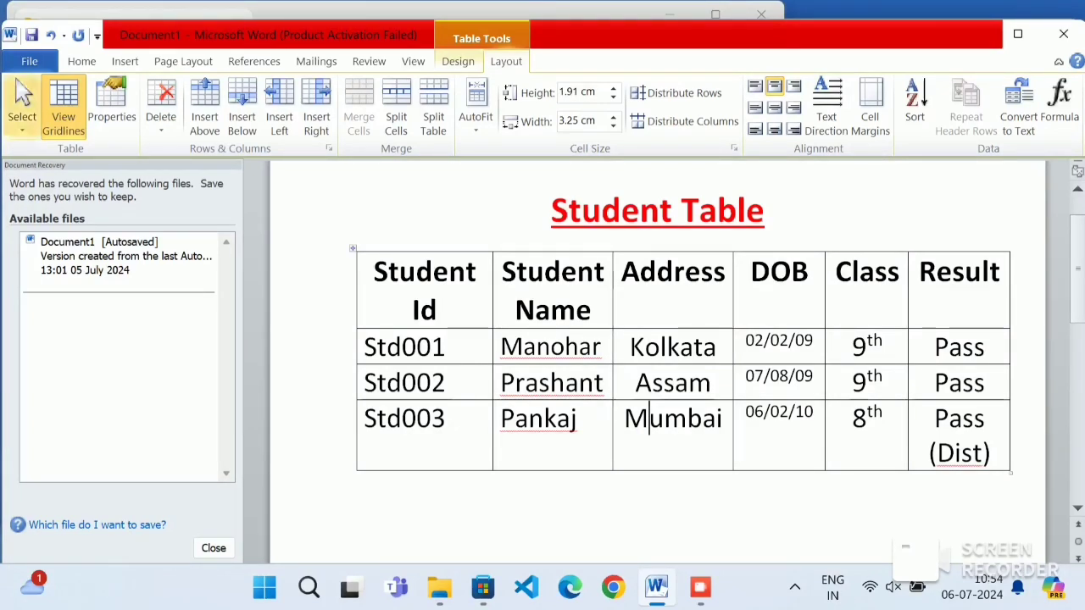
{"action": "left_click", "coordinate": [22, 109]}
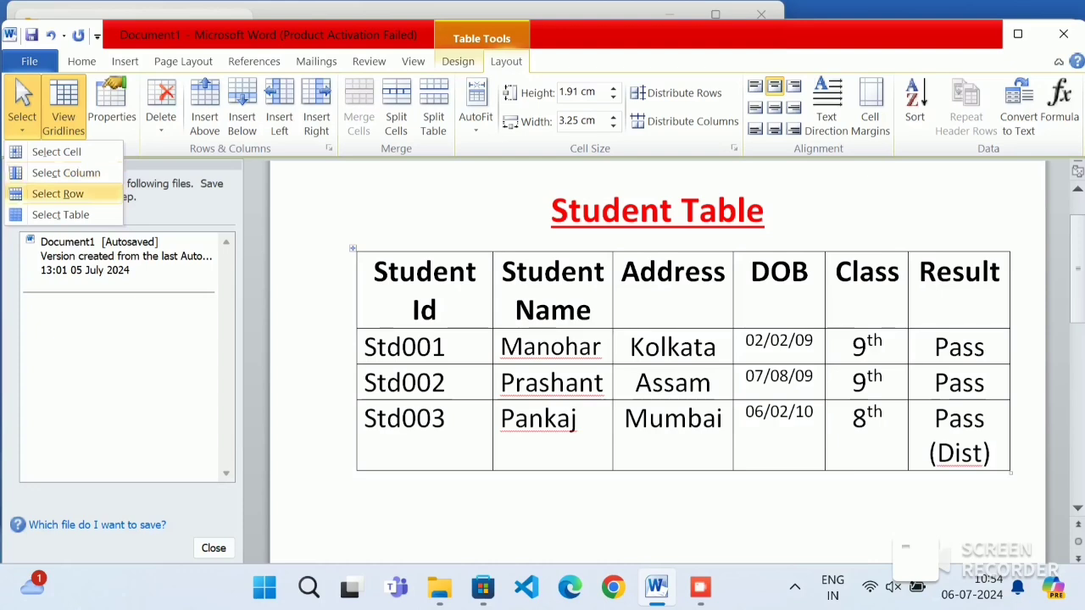
{"action": "left_click", "coordinate": [58, 194]}
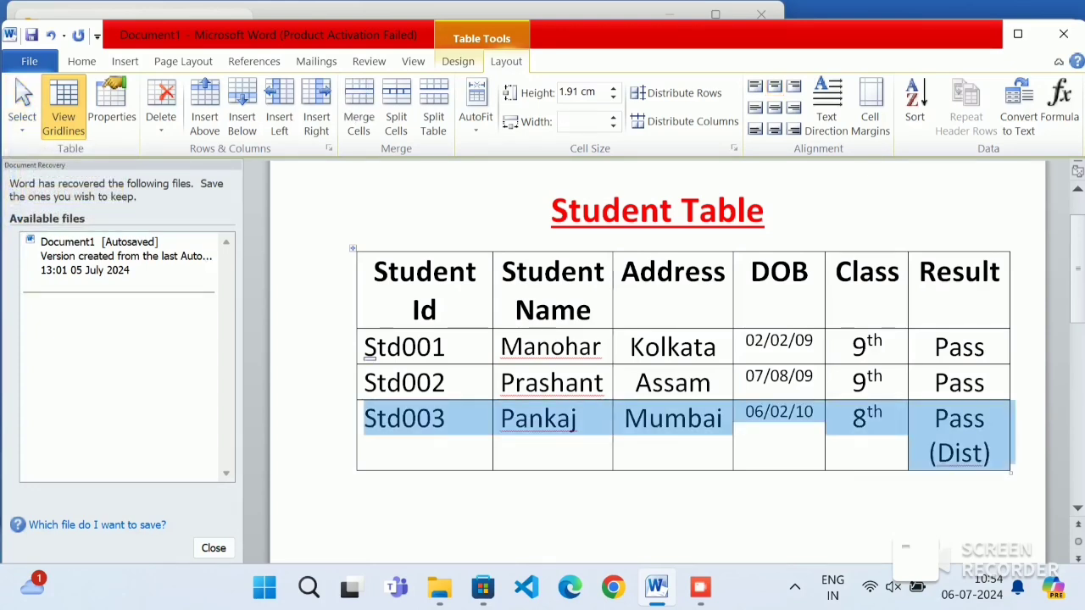
Step: Select the whole student table starting from the first student's Student Id cell
{"action": "left_click", "coordinate": [370, 349]}
{"action": "left_click", "coordinate": [22, 108]}
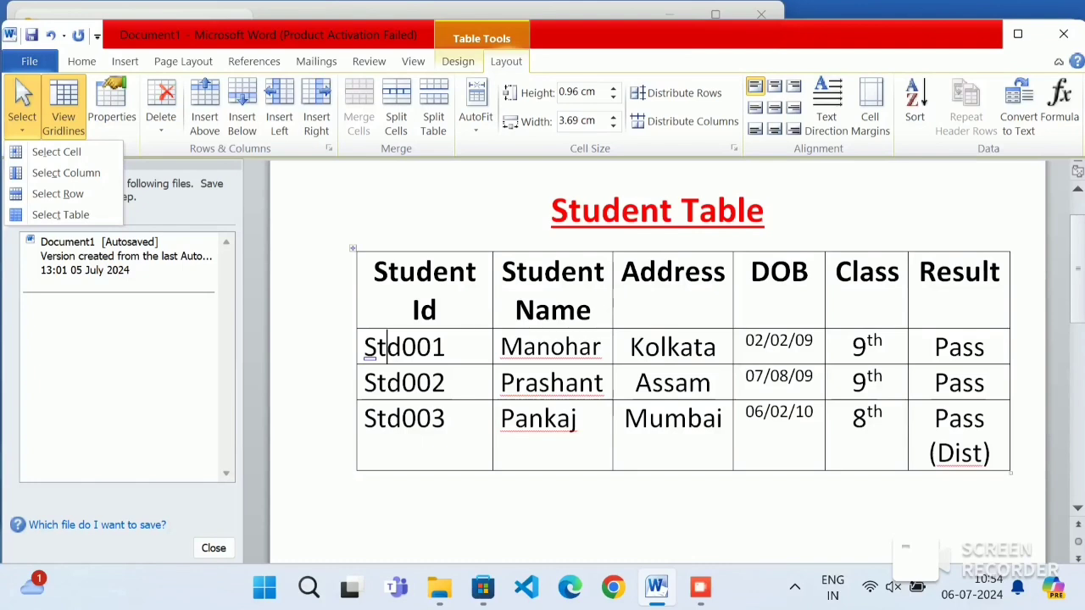
{"action": "left_click", "coordinate": [60, 214]}
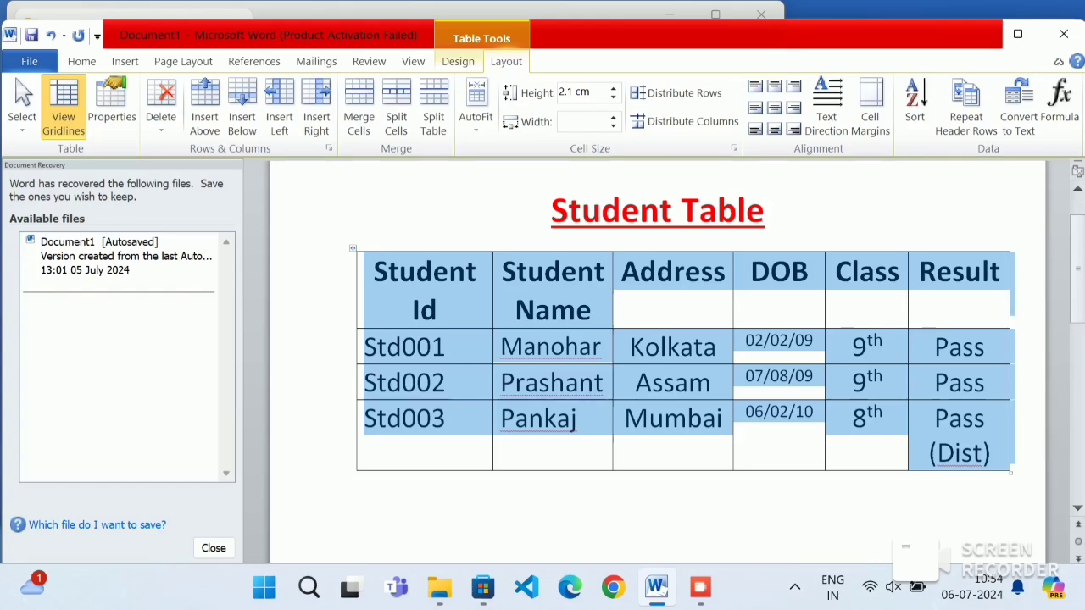
Step: Select the whole student table and remove its borders by applying the None border setting through the table properties
{"action": "left_click", "coordinate": [22, 119]}
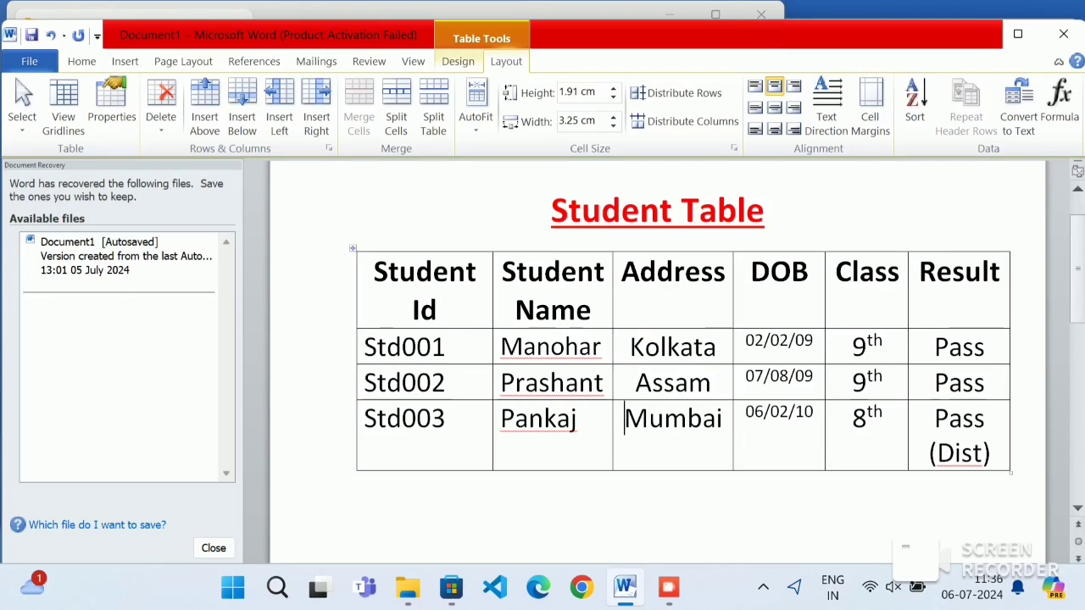
{"action": "left_click", "coordinate": [375, 272]}
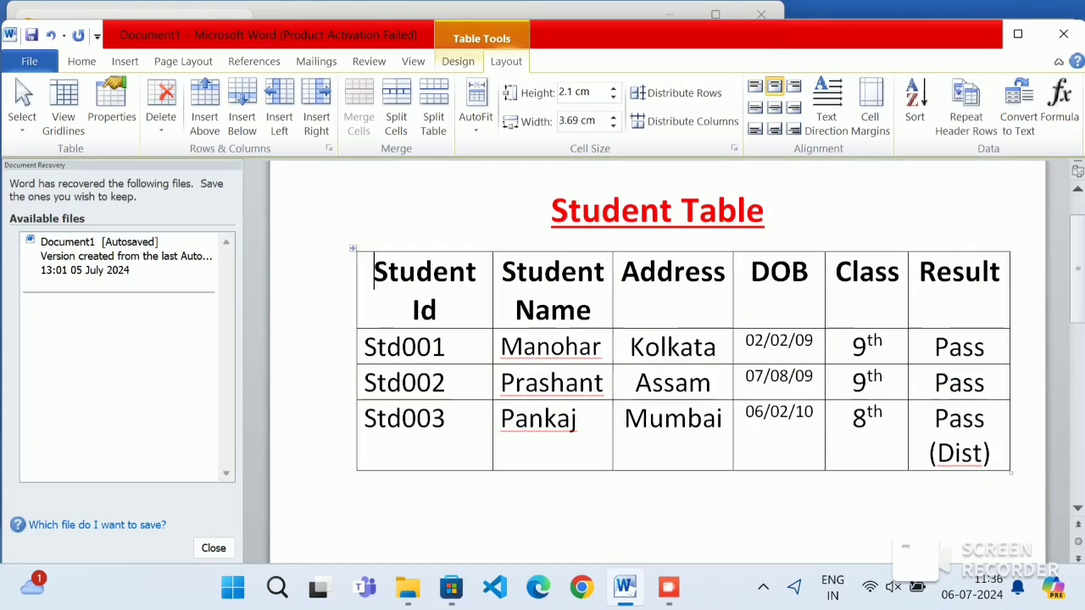
{"action": "left_click", "coordinate": [22, 109]}
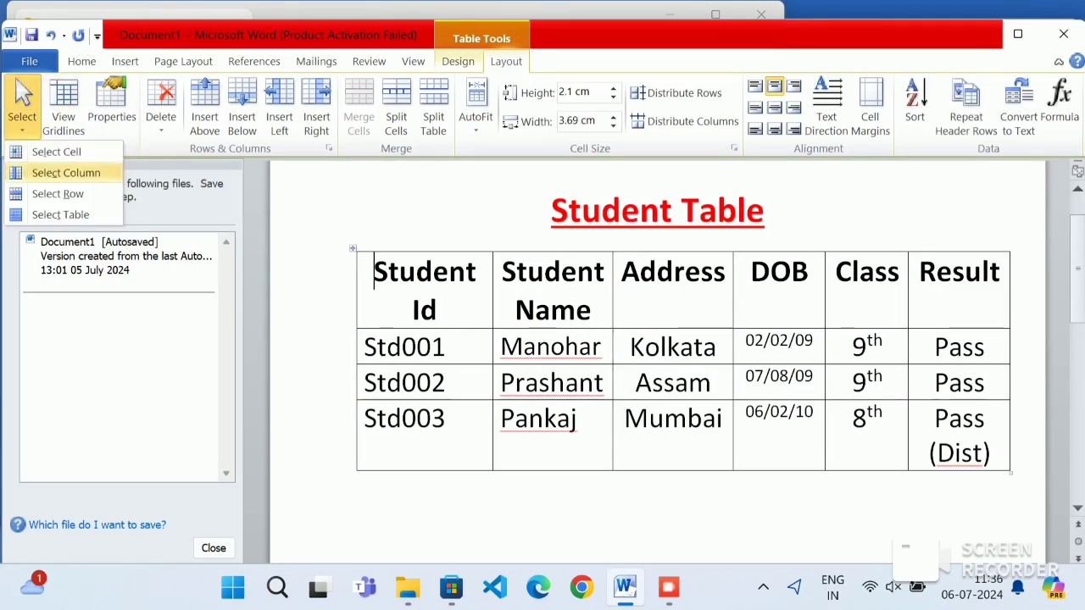
{"action": "left_click", "coordinate": [60, 215]}
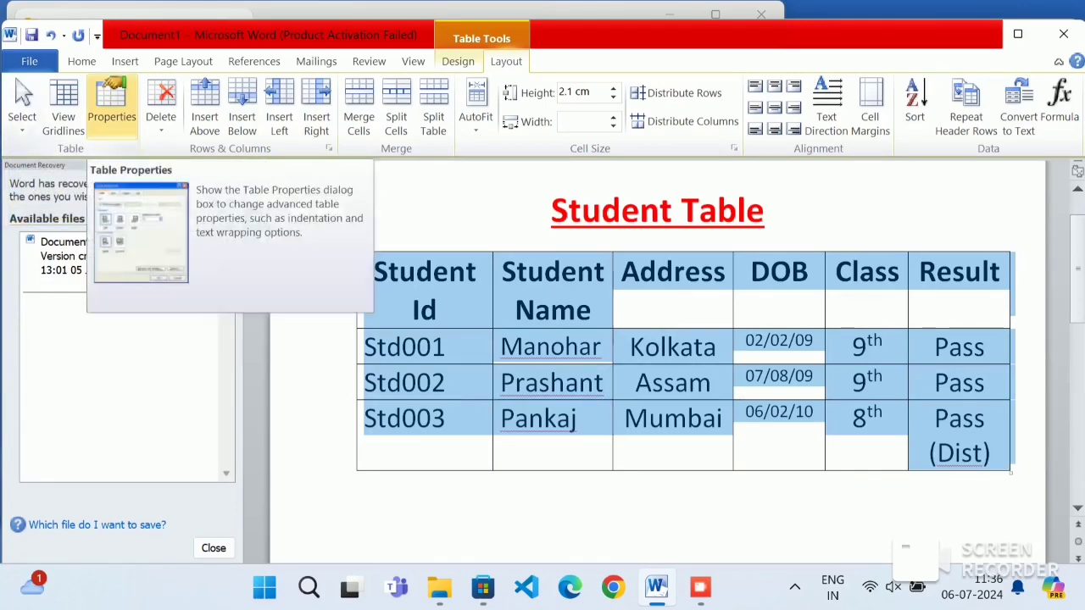
{"action": "left_click", "coordinate": [112, 104]}
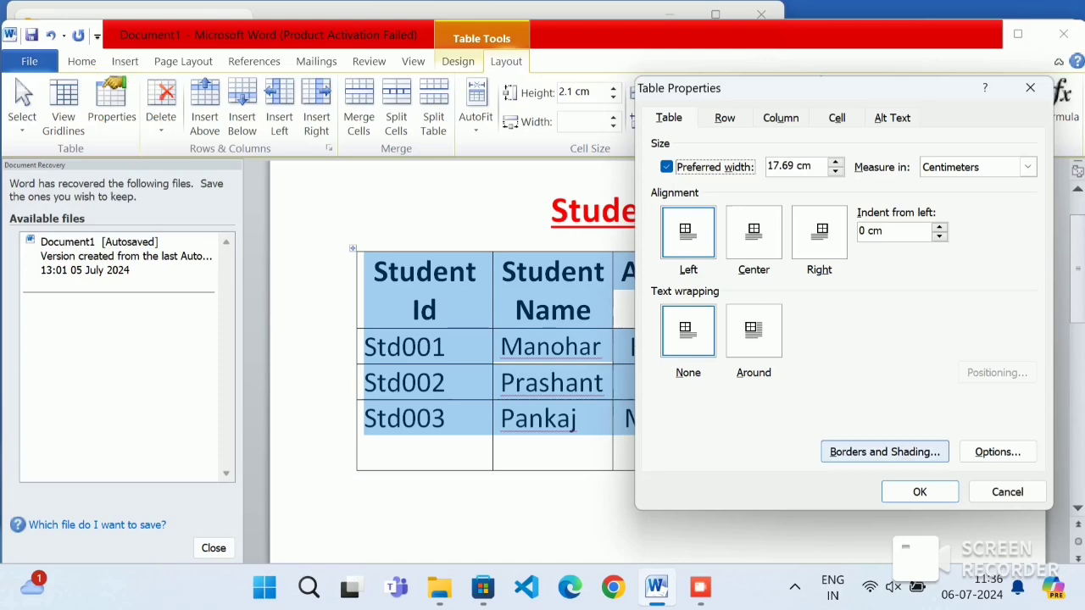
{"action": "left_click", "coordinate": [885, 452]}
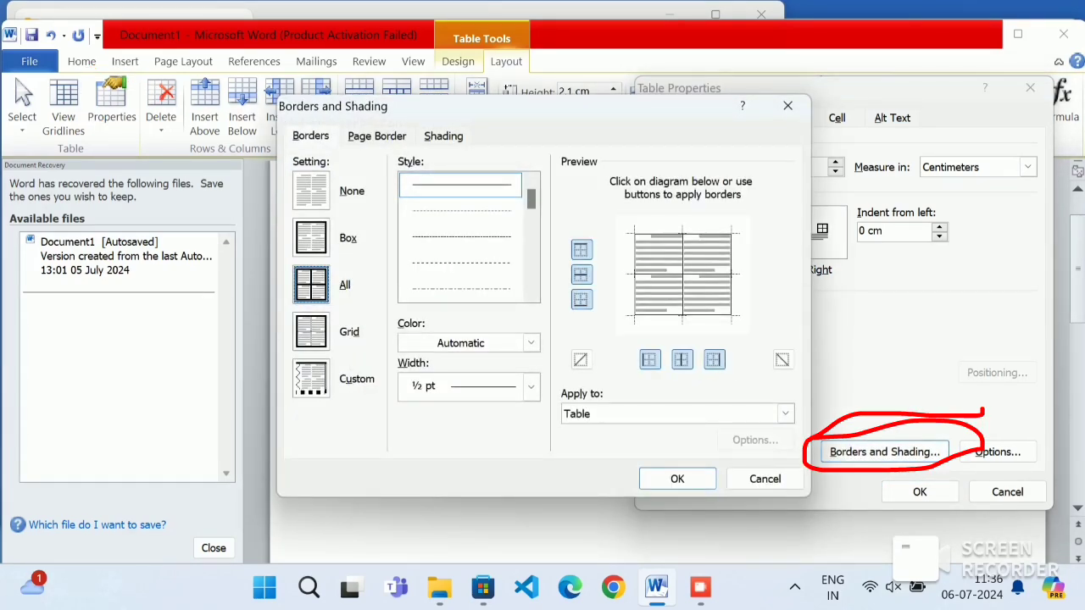
{"action": "left_click", "coordinate": [311, 191]}
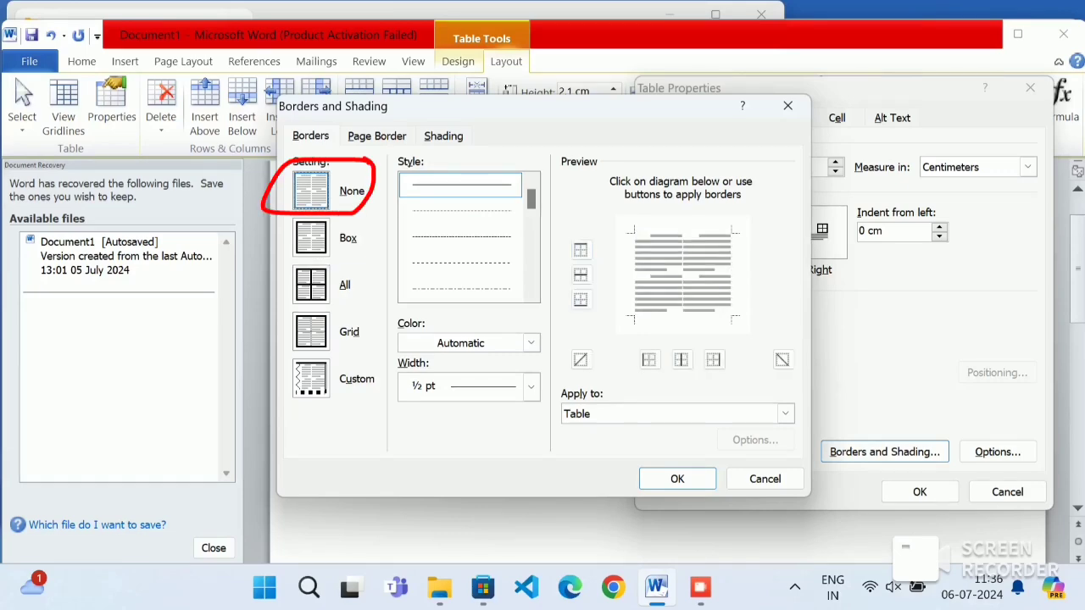
{"action": "left_click", "coordinate": [677, 479]}
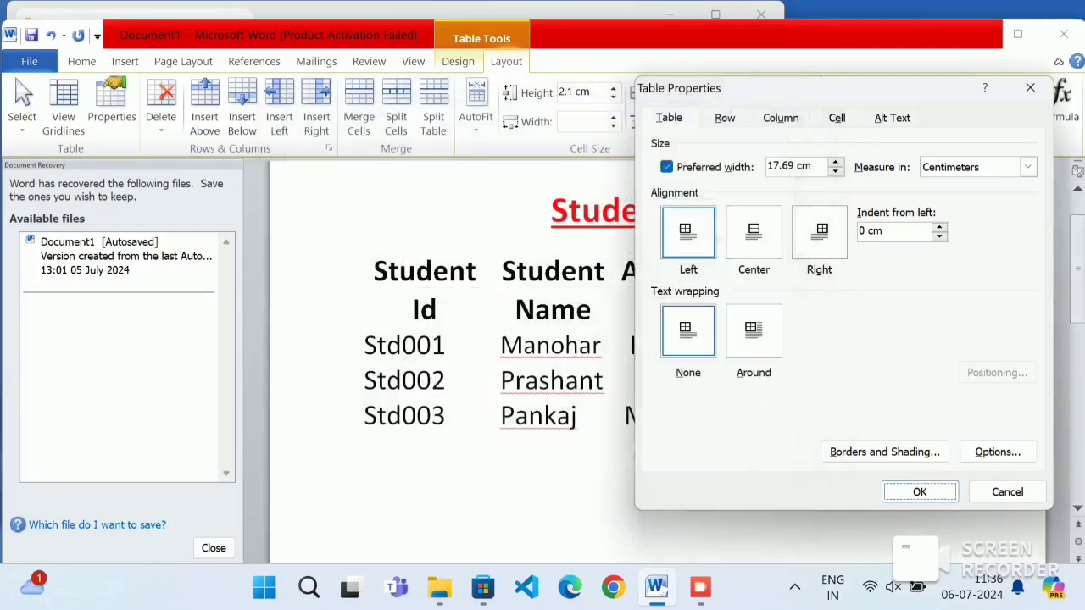
{"action": "left_click", "coordinate": [920, 492]}
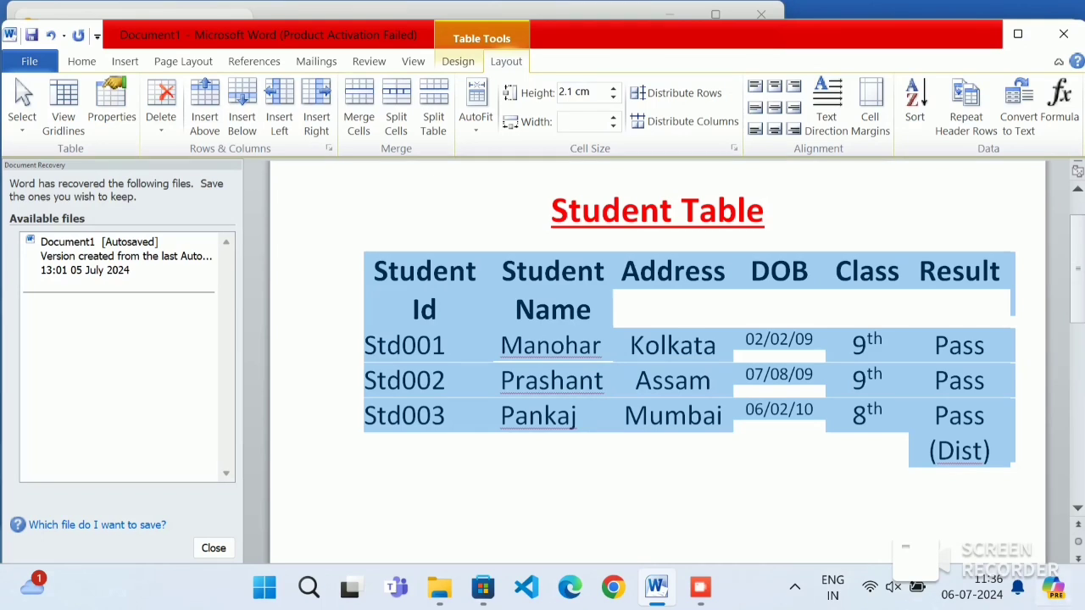
Step: Show the gridlines of the borderless student table and hide them again
{"action": "left_click", "coordinate": [658, 490]}
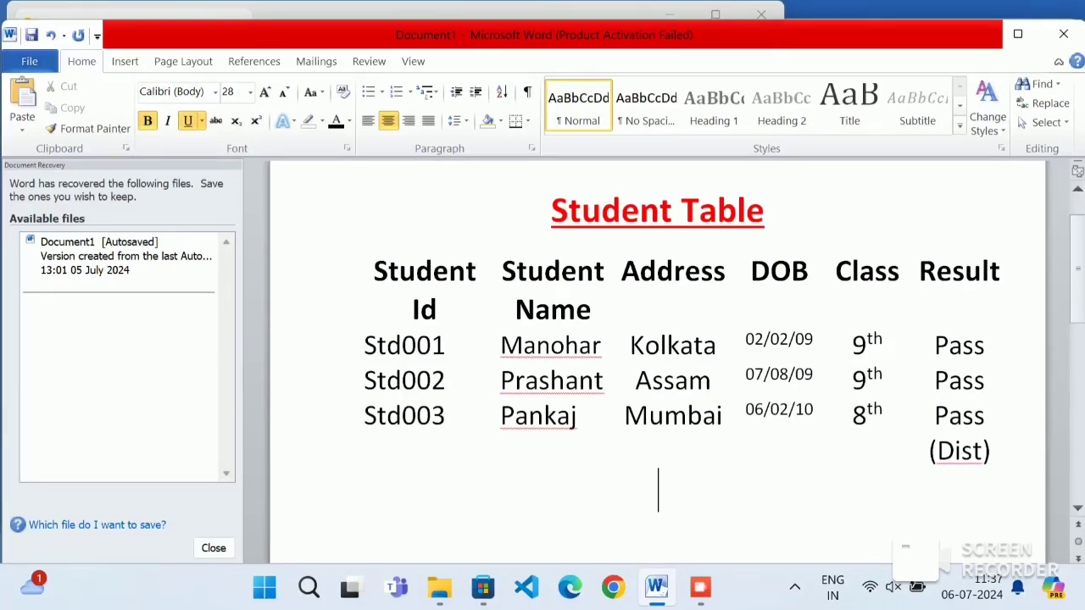
{"action": "left_click", "coordinate": [576, 310]}
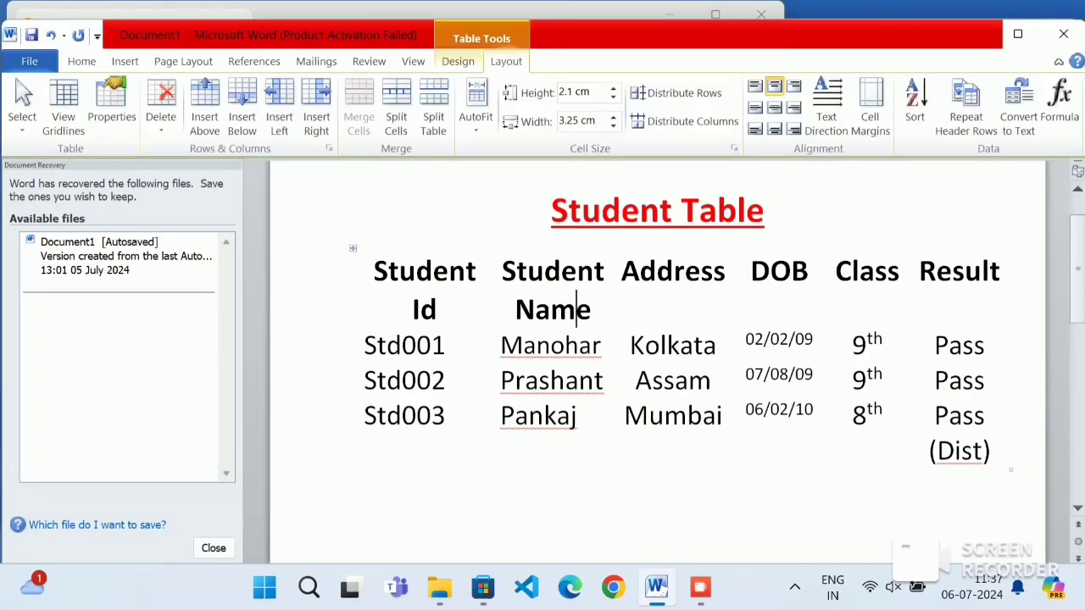
{"action": "left_click", "coordinate": [64, 106]}
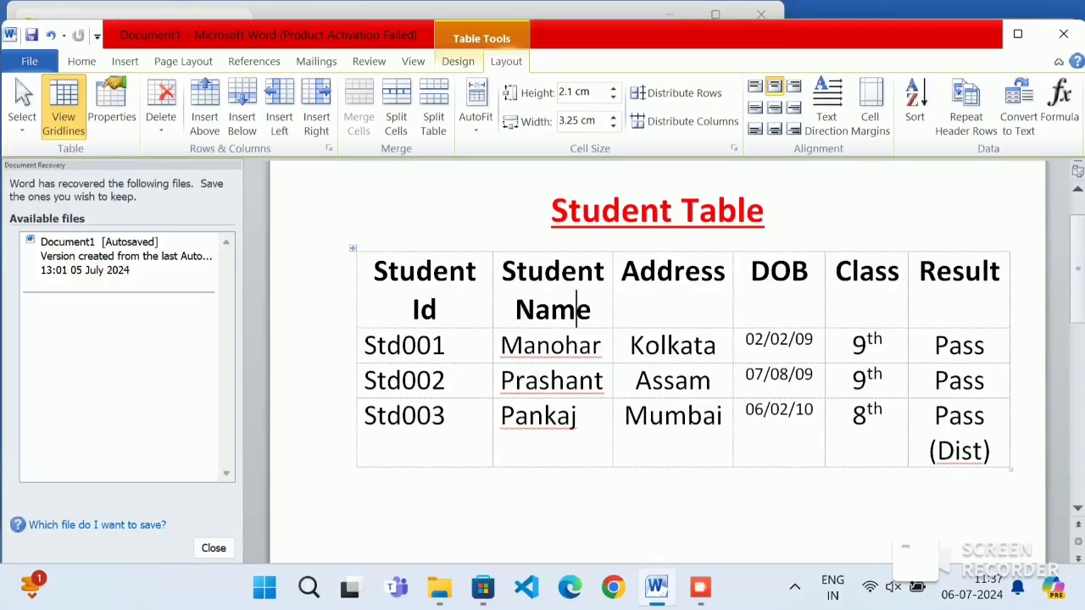
{"action": "left_click", "coordinate": [700, 587]}
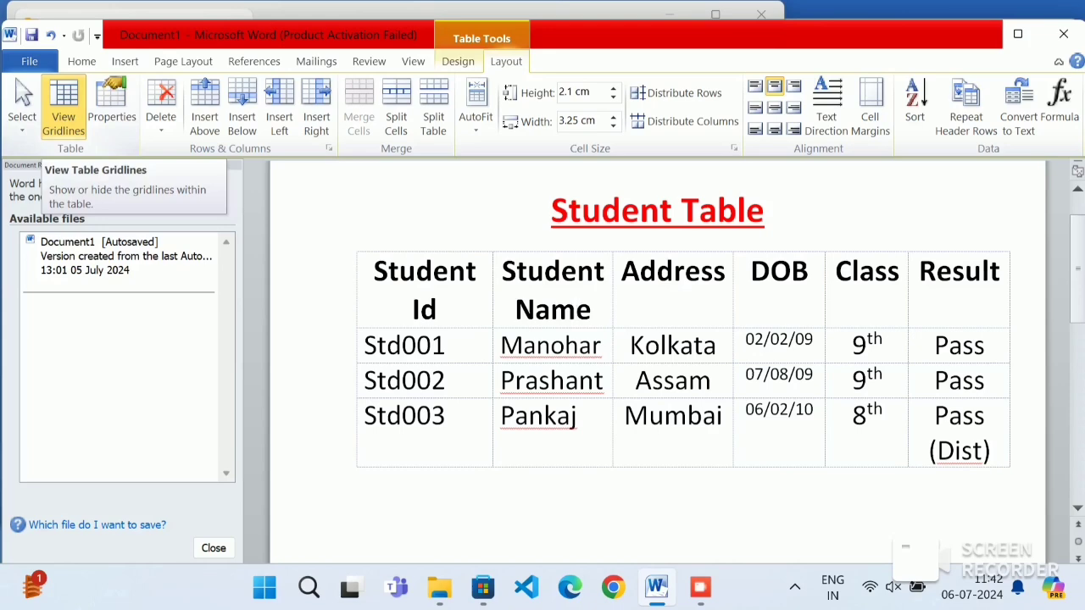
{"action": "left_click", "coordinate": [64, 106]}
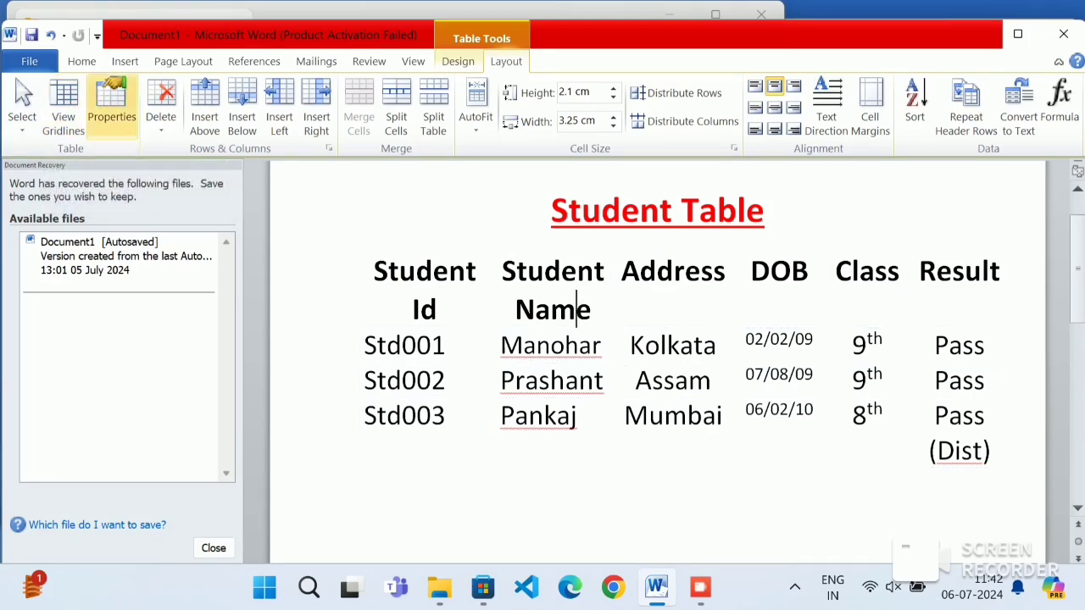
Step: Apply the All border setting to the student table with a solid ½ pt line in automatic color
{"action": "left_click", "coordinate": [112, 104]}
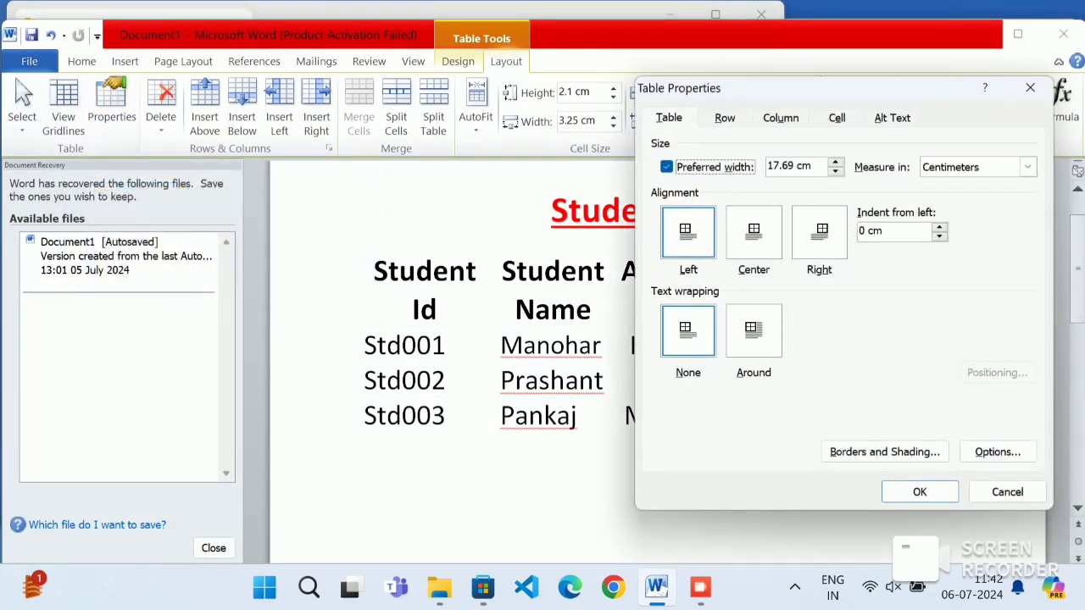
{"action": "left_click", "coordinate": [885, 452]}
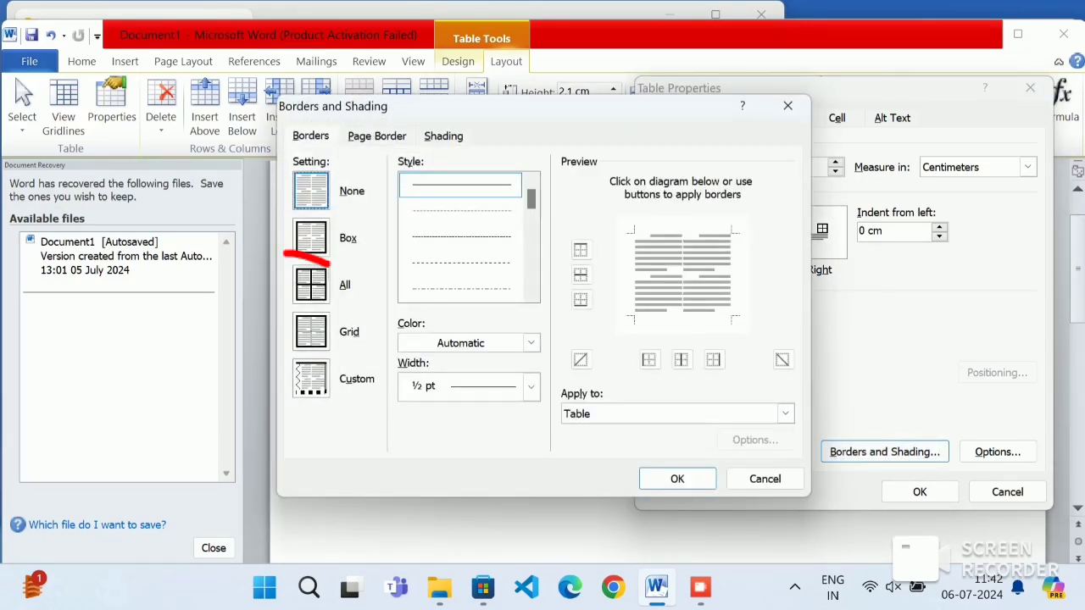
{"action": "left_click", "coordinate": [311, 285]}
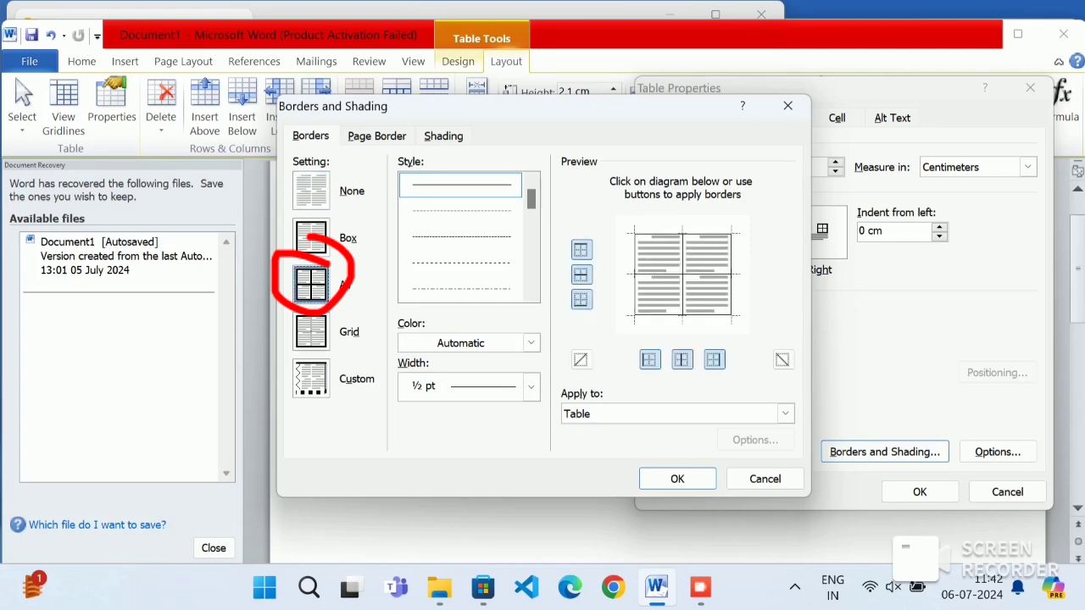
{"action": "left_click", "coordinate": [678, 479]}
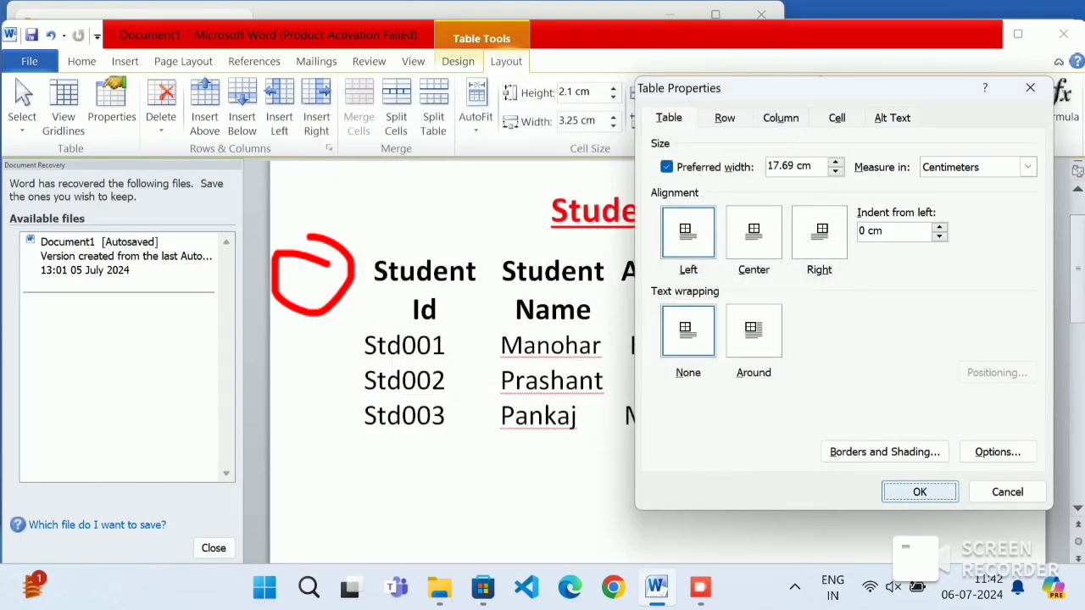
{"action": "left_click", "coordinate": [920, 492]}
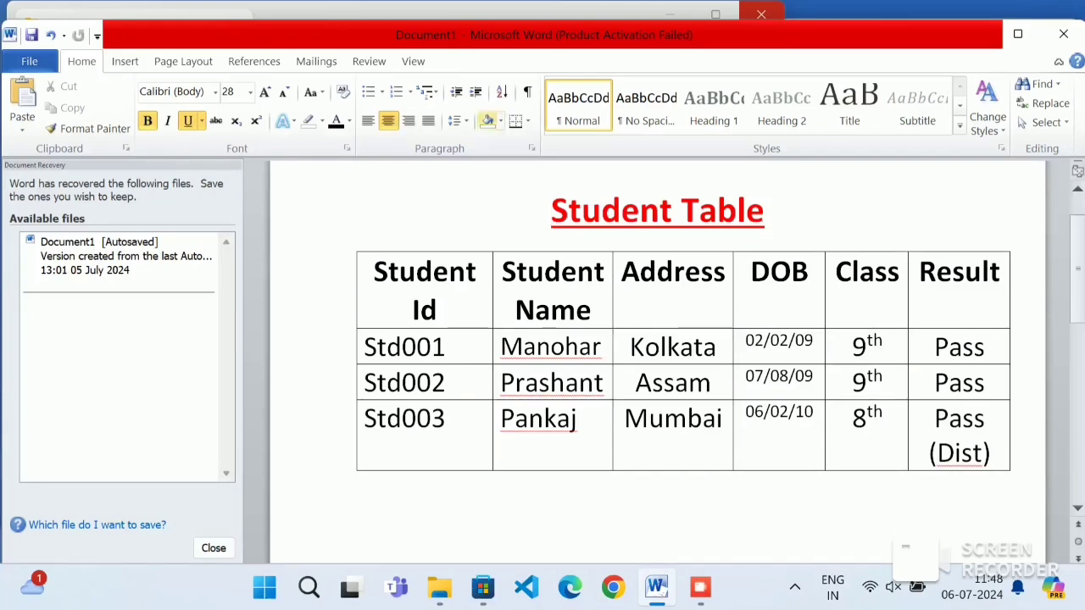
Step: Select the whole student table and set its alignment on the page to Right in the table properties
{"action": "left_click", "coordinate": [449, 272]}
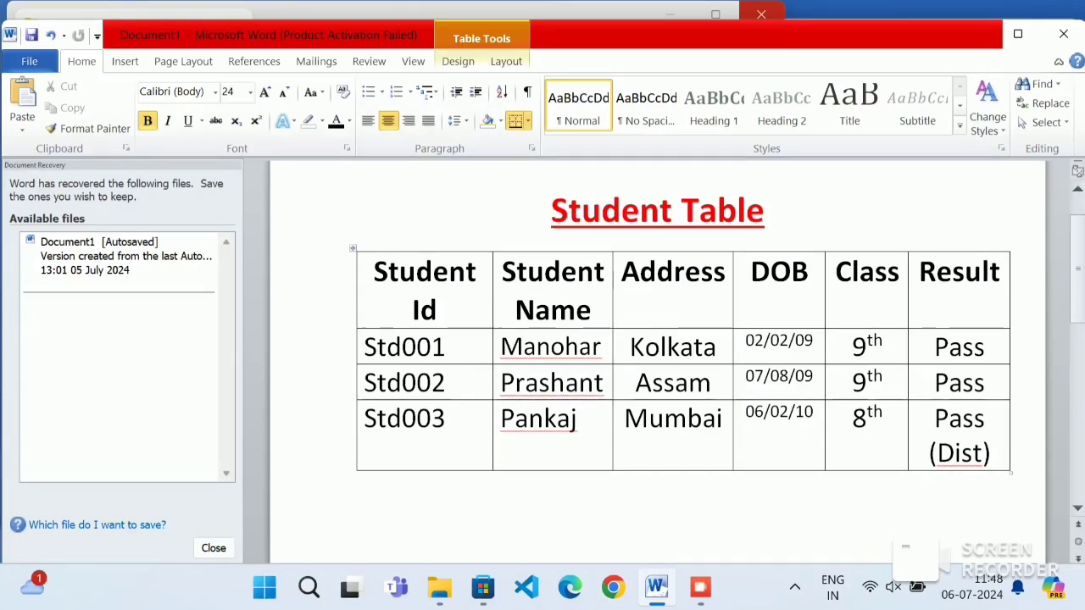
{"action": "left_click", "coordinate": [353, 248]}
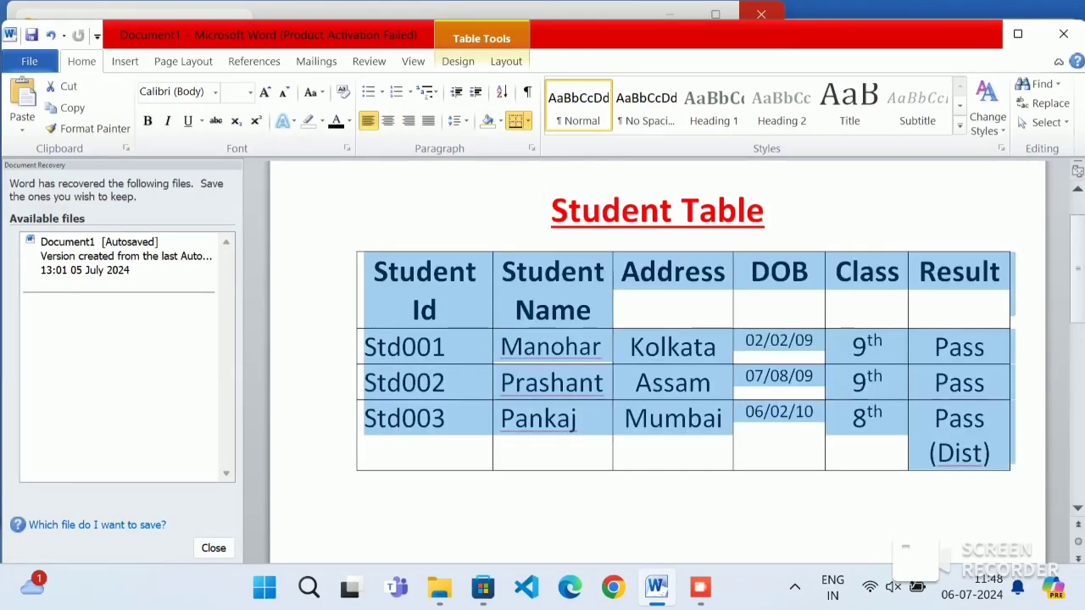
{"action": "left_click", "coordinate": [506, 61]}
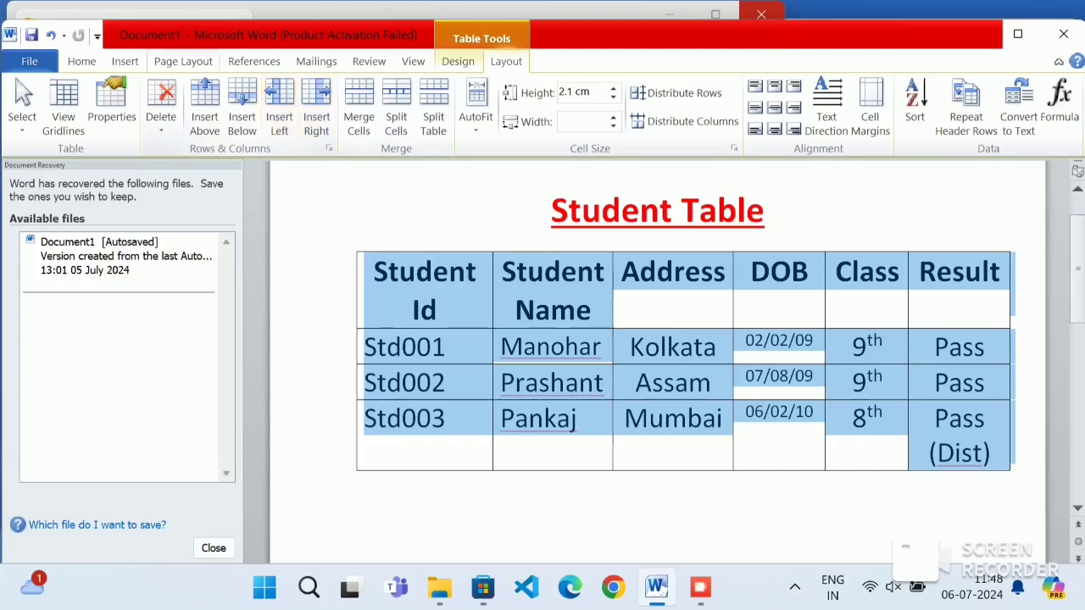
{"action": "left_click", "coordinate": [111, 104]}
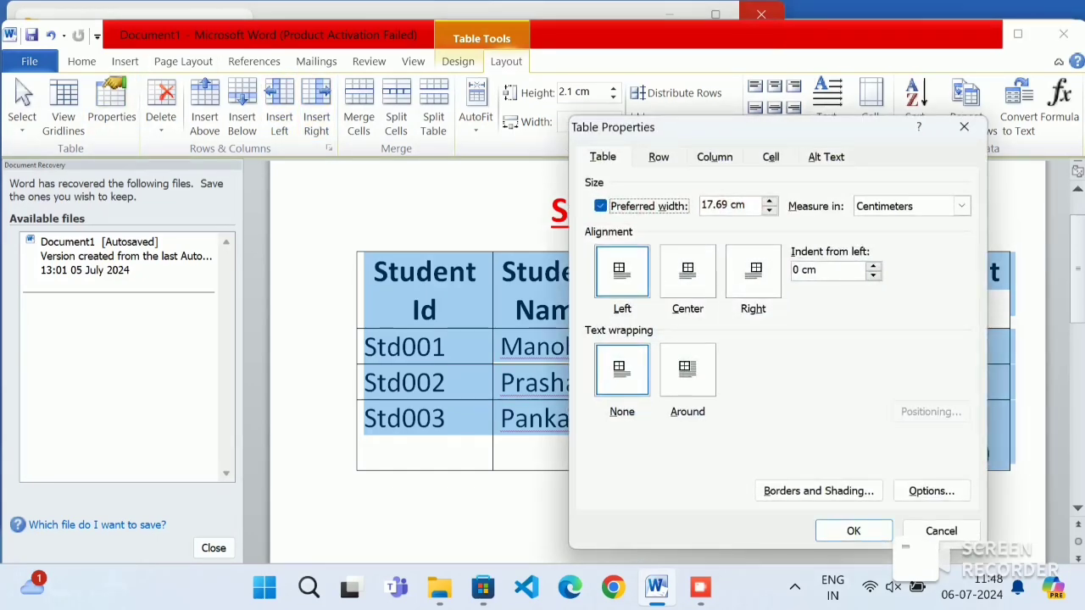
{"action": "left_click_drag", "start_coordinate": [771, 124], "coordinate": [947, 70]}
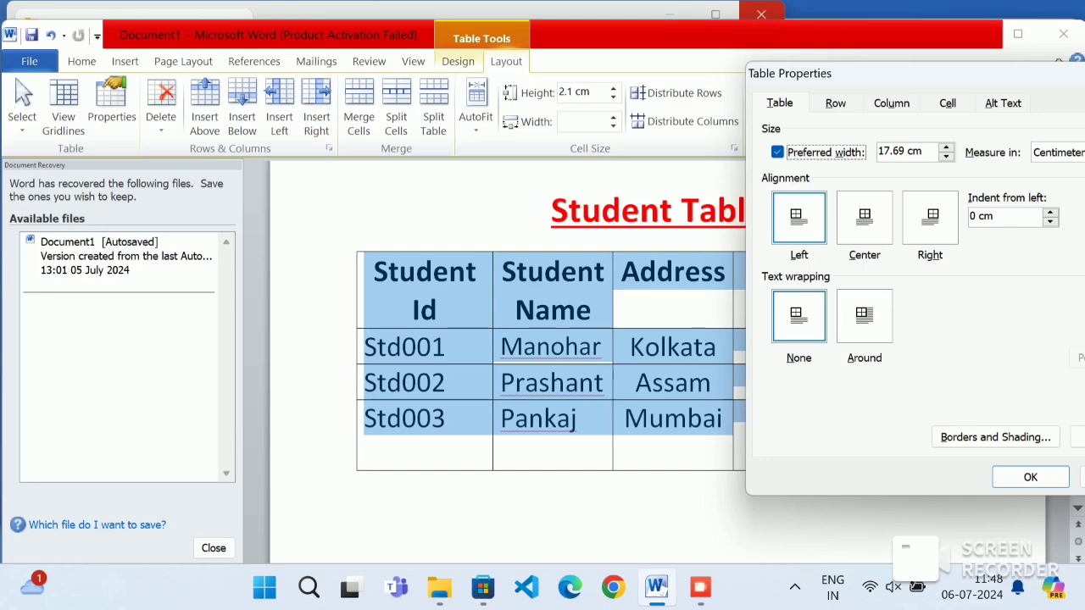
{"action": "left_click", "coordinate": [930, 218]}
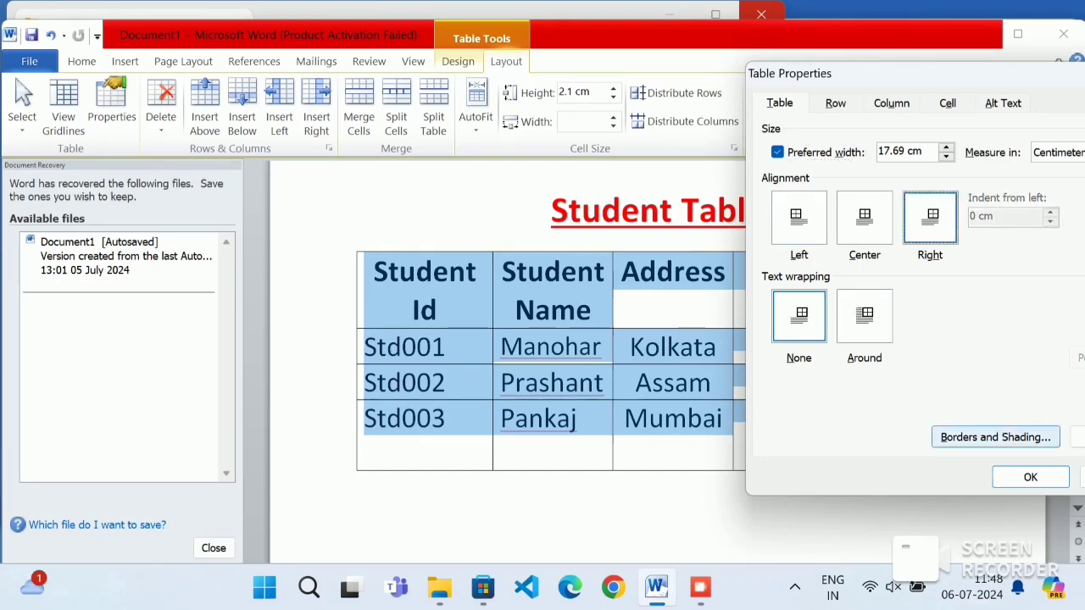
{"action": "left_click", "coordinate": [1030, 477]}
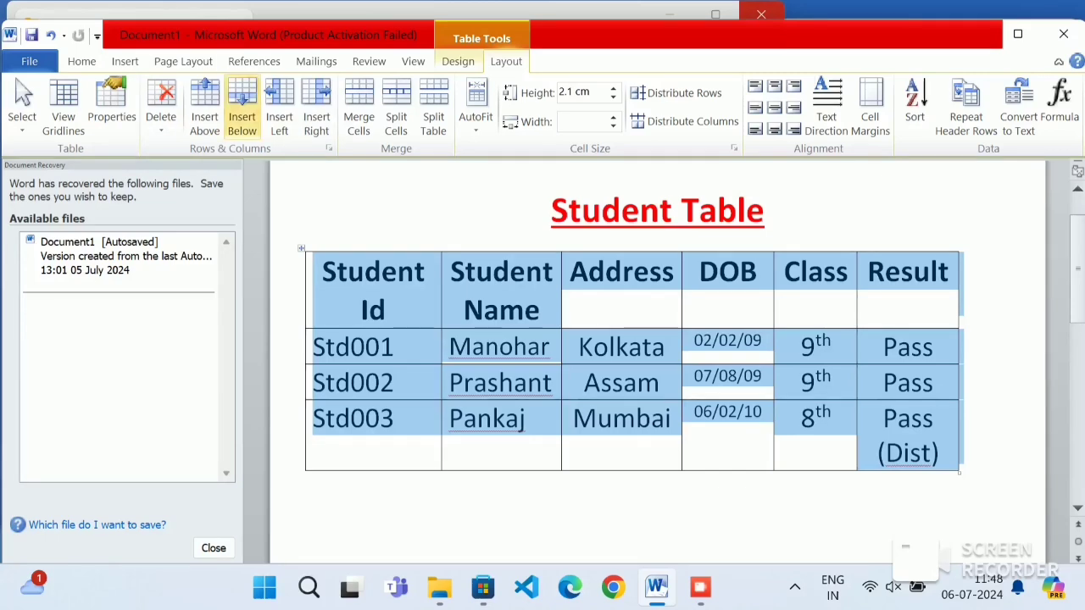
Step: Set the student table's alignment on the page to Center in the table properties
{"action": "left_click", "coordinate": [111, 103]}
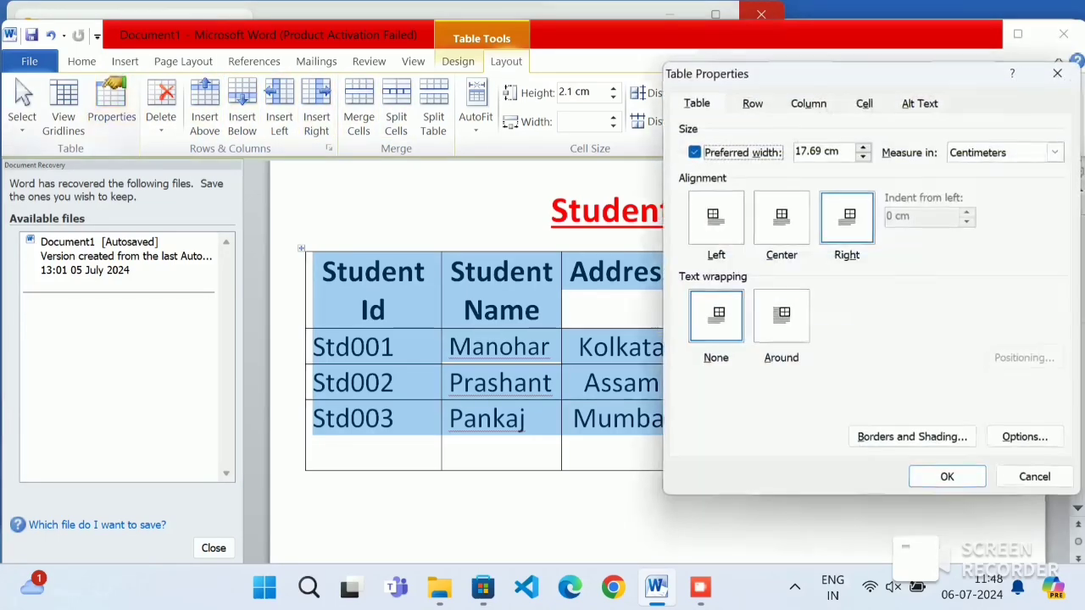
{"action": "left_click", "coordinate": [781, 218]}
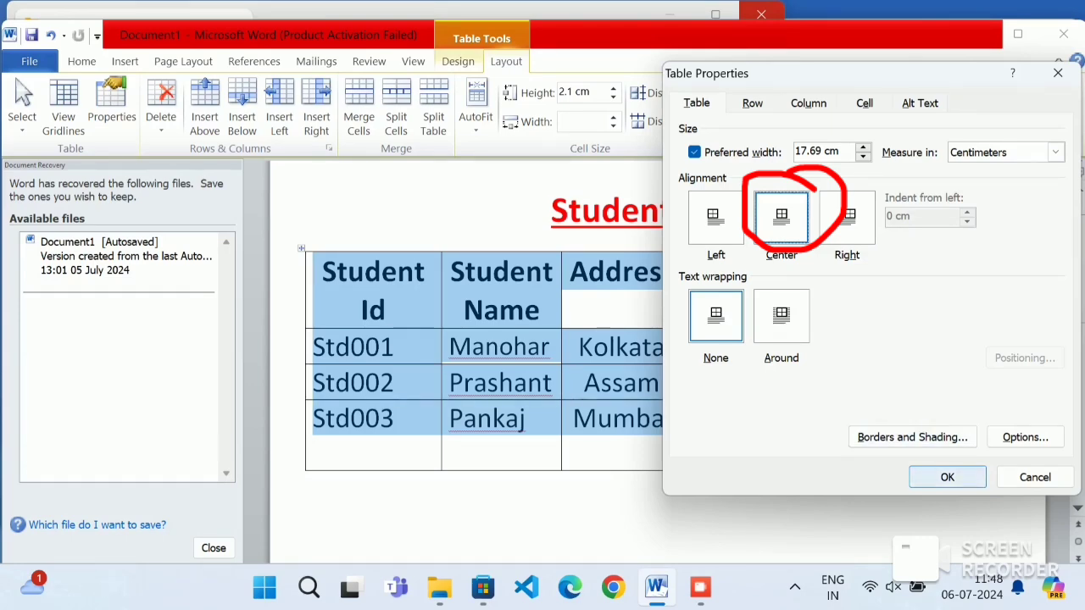
{"action": "key", "text": "Return"}
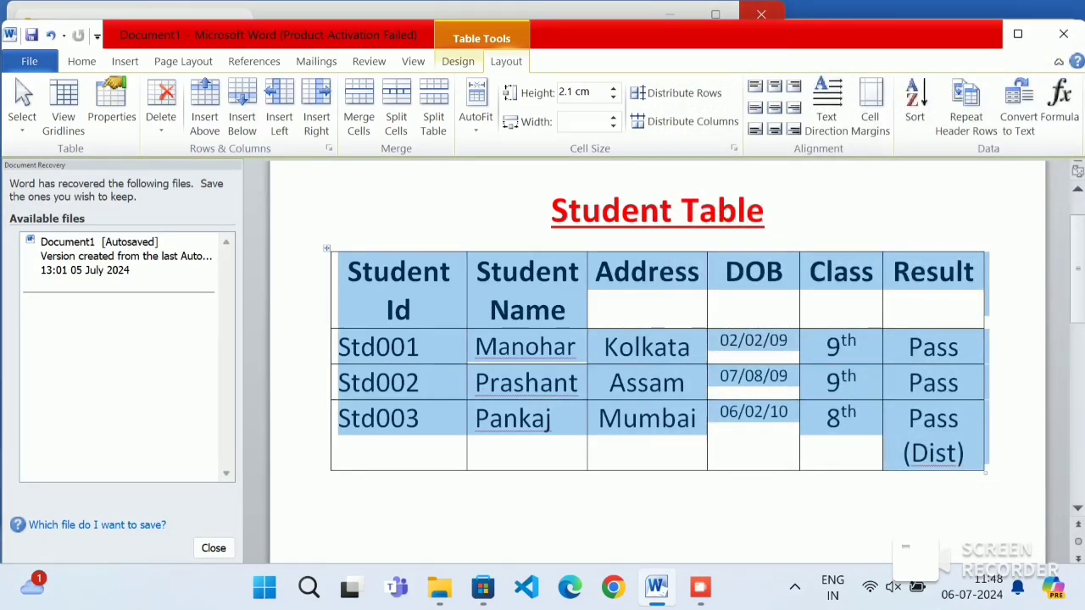
Step: Set the student table's alignment on the page to Left in the table properties
{"action": "left_click", "coordinate": [111, 103]}
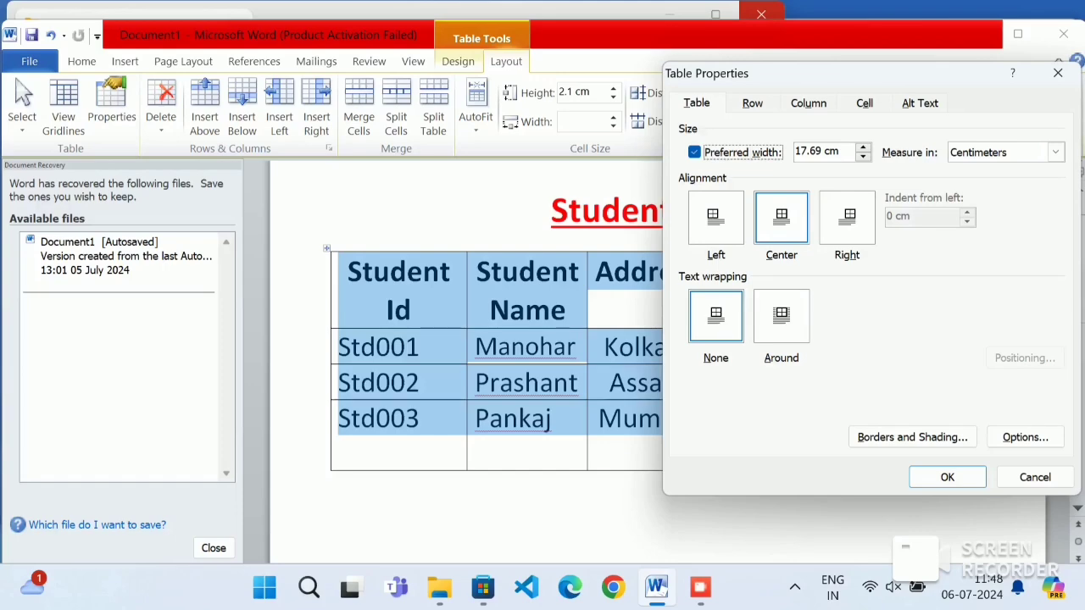
{"action": "left_click", "coordinate": [716, 217]}
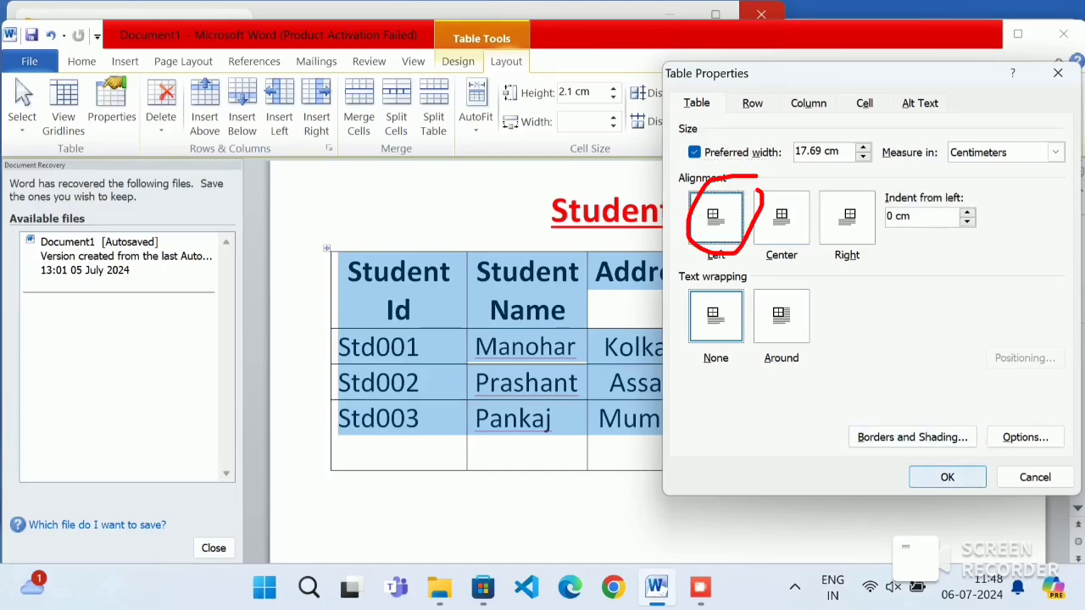
{"action": "left_click", "coordinate": [948, 477]}
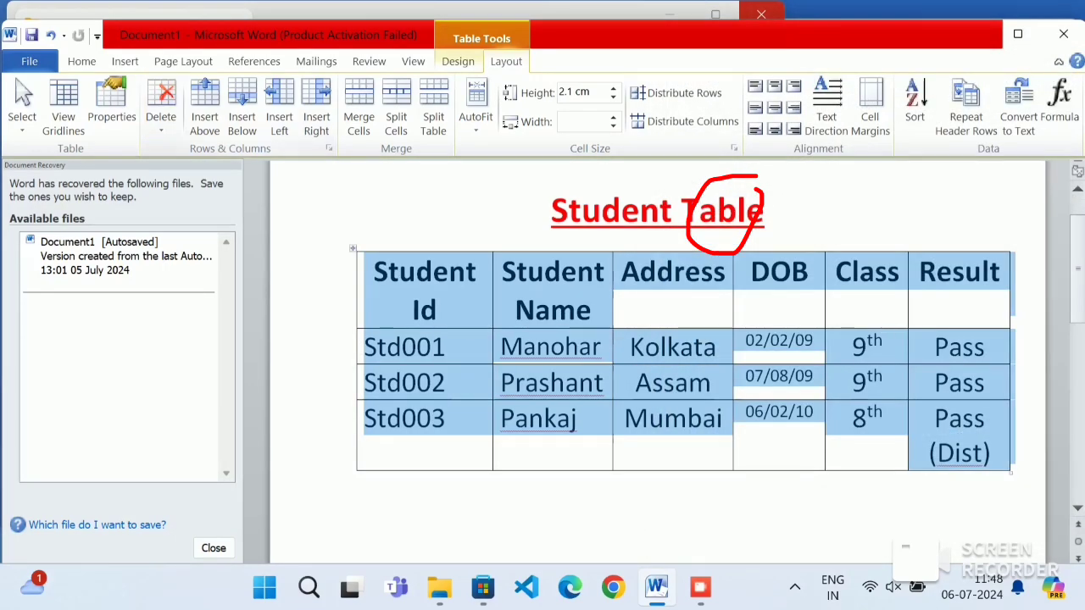
{"action": "left_click", "coordinate": [428, 280]}
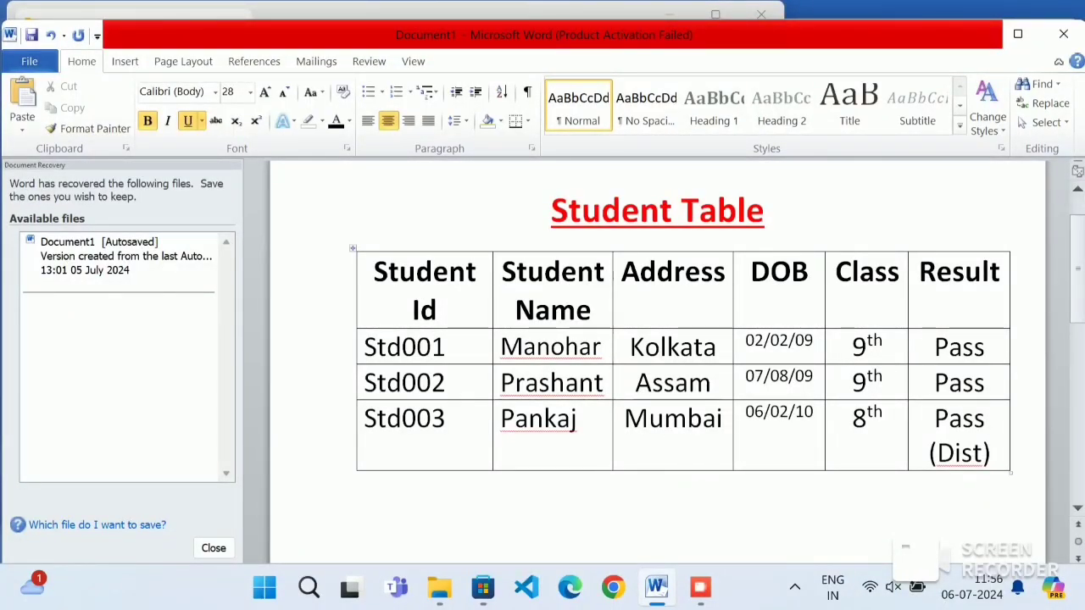
Step: Select the whole student table and examine its row, column, cell and alt text properties
{"action": "left_click", "coordinate": [353, 248]}
{"action": "left_click", "coordinate": [506, 62]}
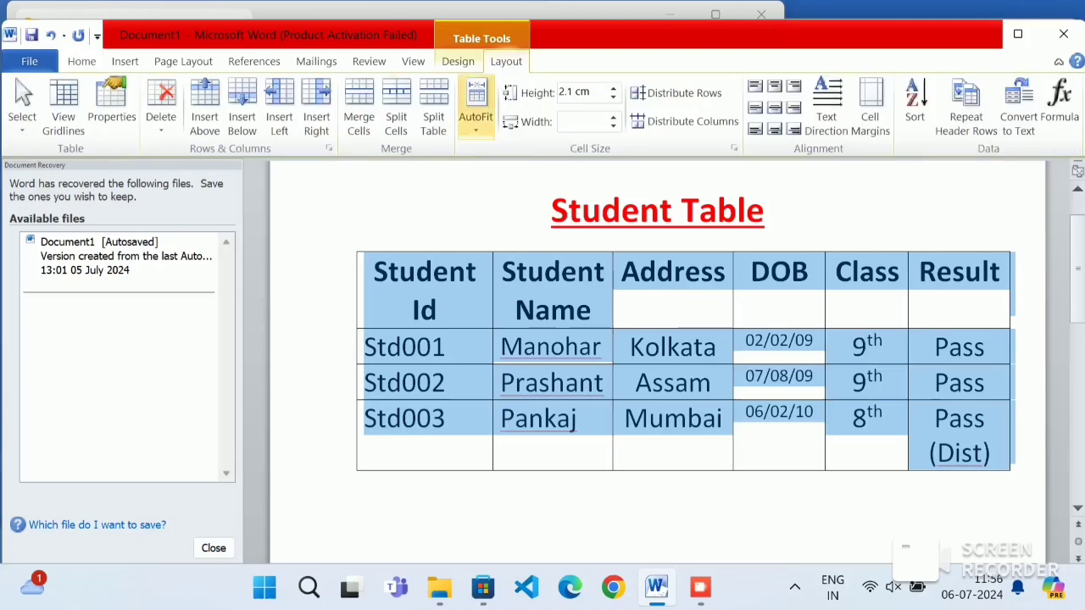
{"action": "left_click", "coordinate": [111, 106]}
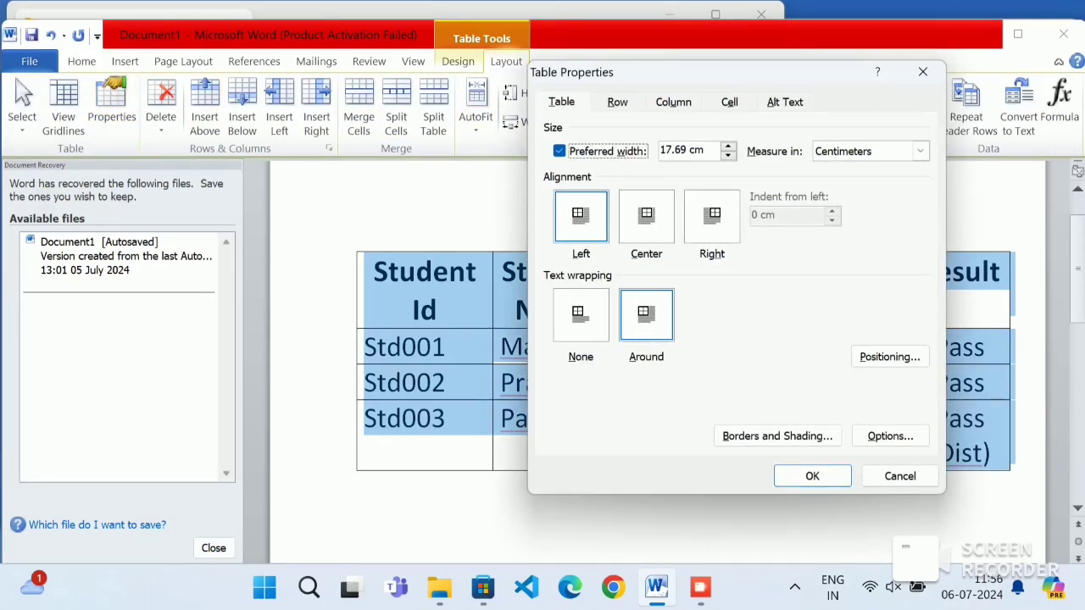
{"action": "left_click", "coordinate": [617, 102]}
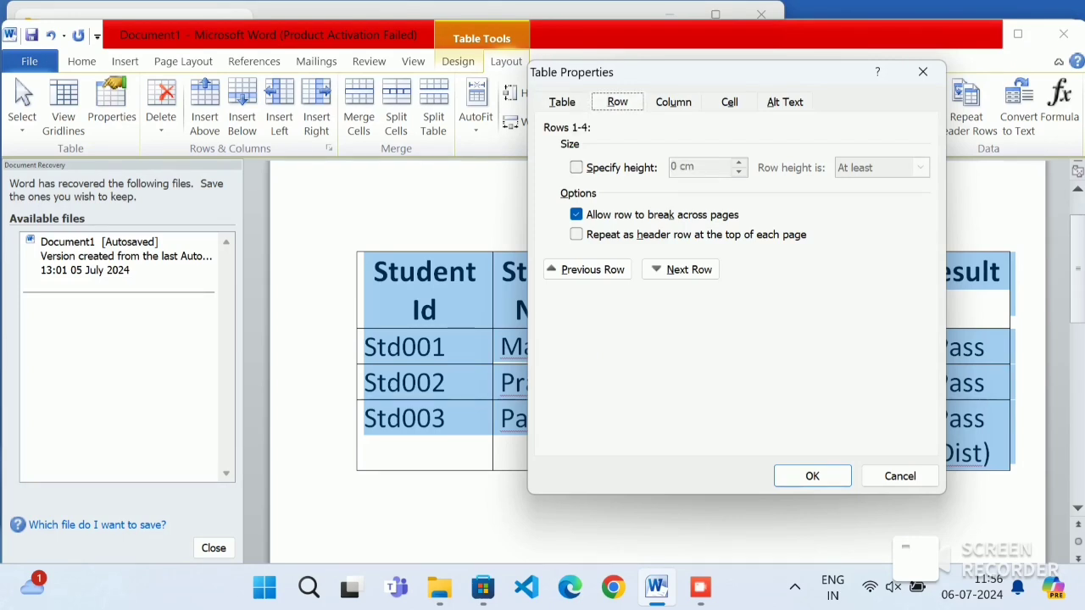
{"action": "mouse_move", "coordinate": [722, 137]}
{"action": "left_mouse_down"}
{"action": "mouse_move", "coordinate": [752, 176]}
{"action": "mouse_move", "coordinate": [515, 124]}
{"action": "left_mouse_up"}
{"action": "left_click", "coordinate": [674, 102]}
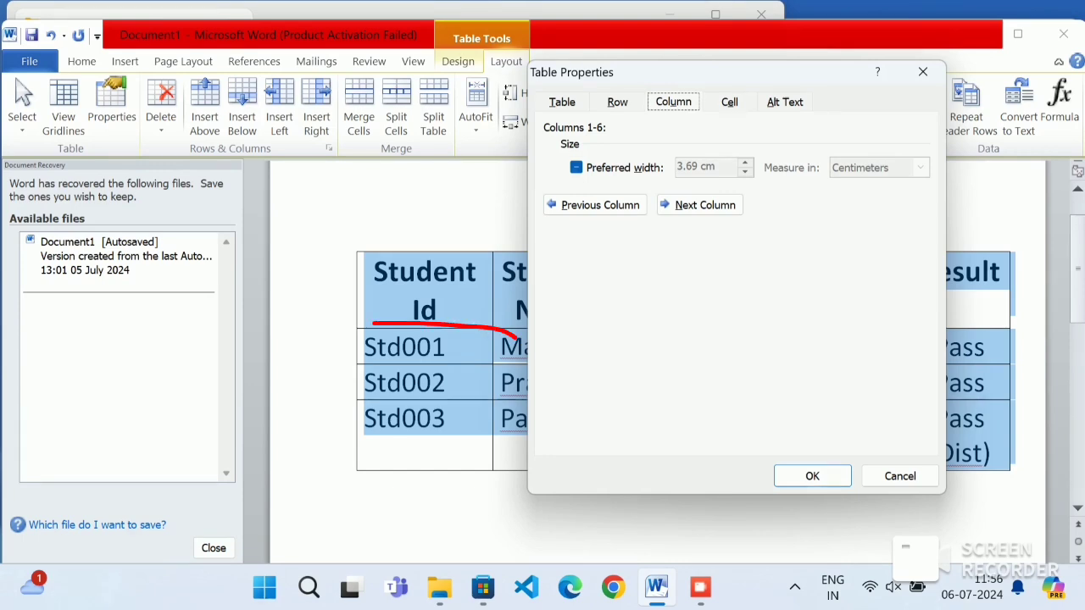
{"action": "left_click", "coordinate": [730, 101]}
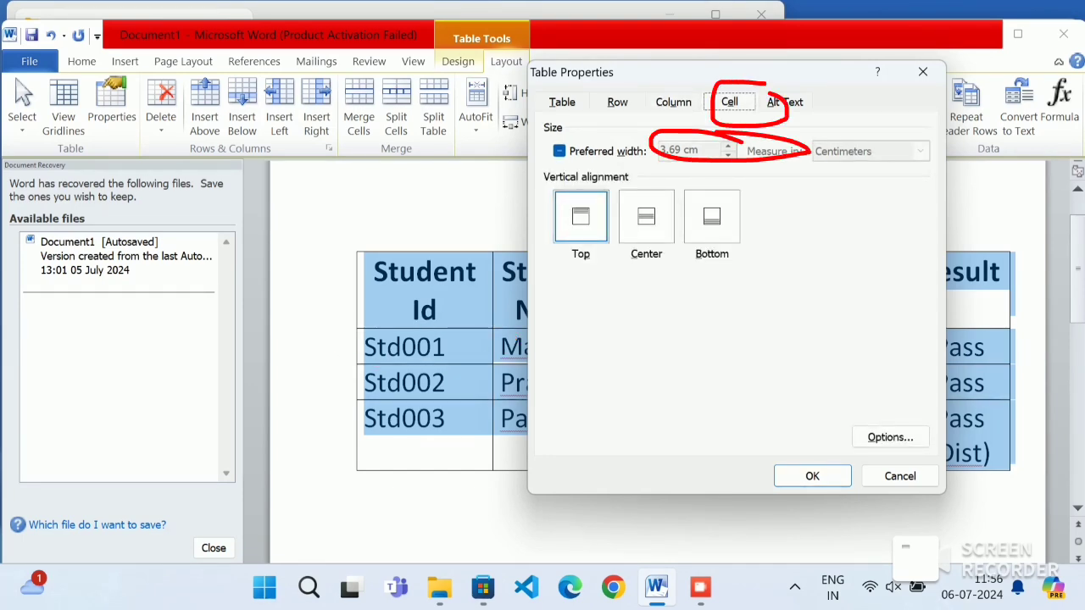
{"action": "left_click", "coordinate": [785, 102]}
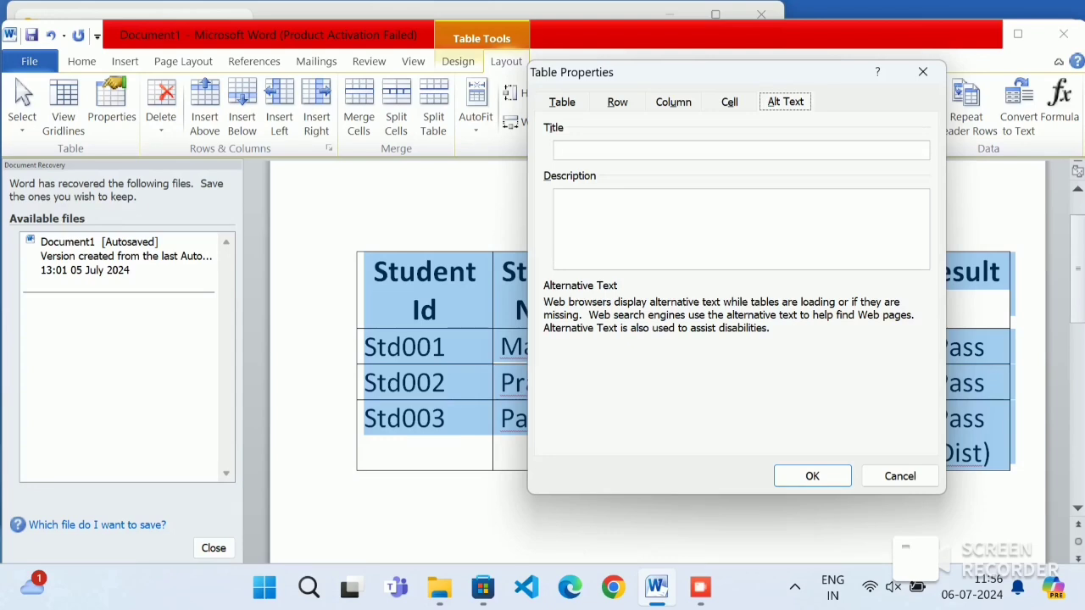
{"action": "left_click", "coordinate": [740, 150]}
{"action": "left_click", "coordinate": [617, 101]}
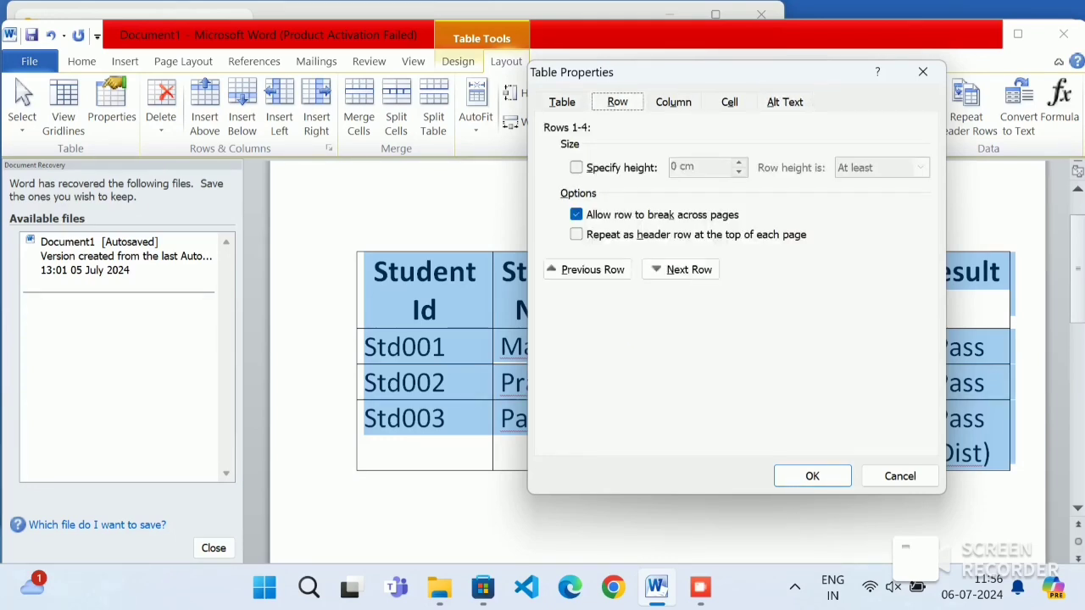
Step: Apply a thick 3 pt line style to all borders of the student table through its table properties
{"action": "left_click", "coordinate": [561, 102]}
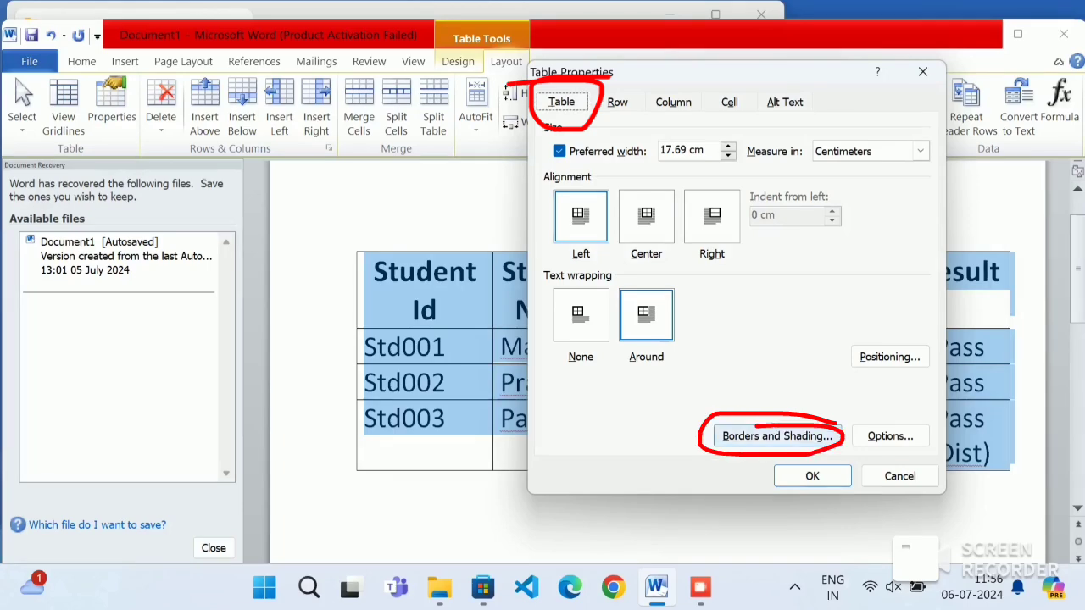
{"action": "left_click", "coordinate": [777, 437]}
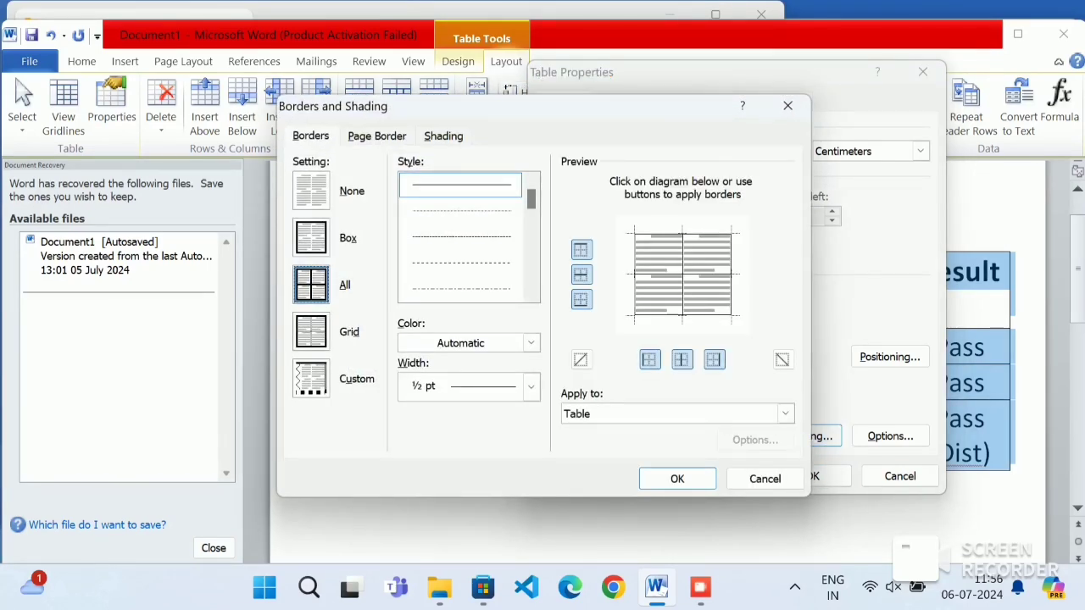
{"action": "scroll", "coordinate": [460, 237], "scroll_direction": "down", "scroll_amount": 3}
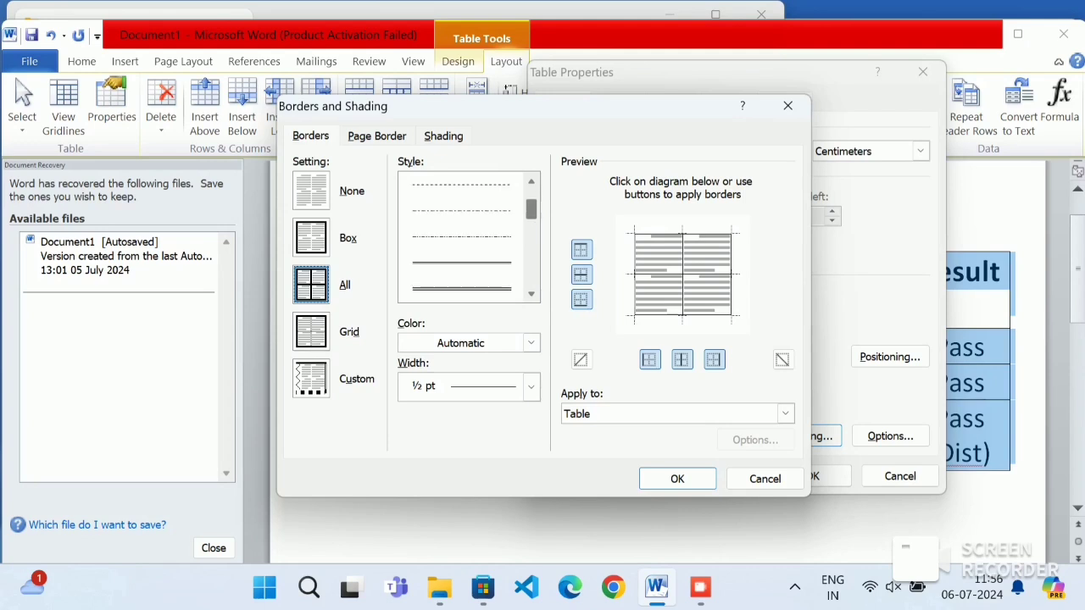
{"action": "scroll", "coordinate": [460, 237], "scroll_direction": "down", "scroll_amount": 1}
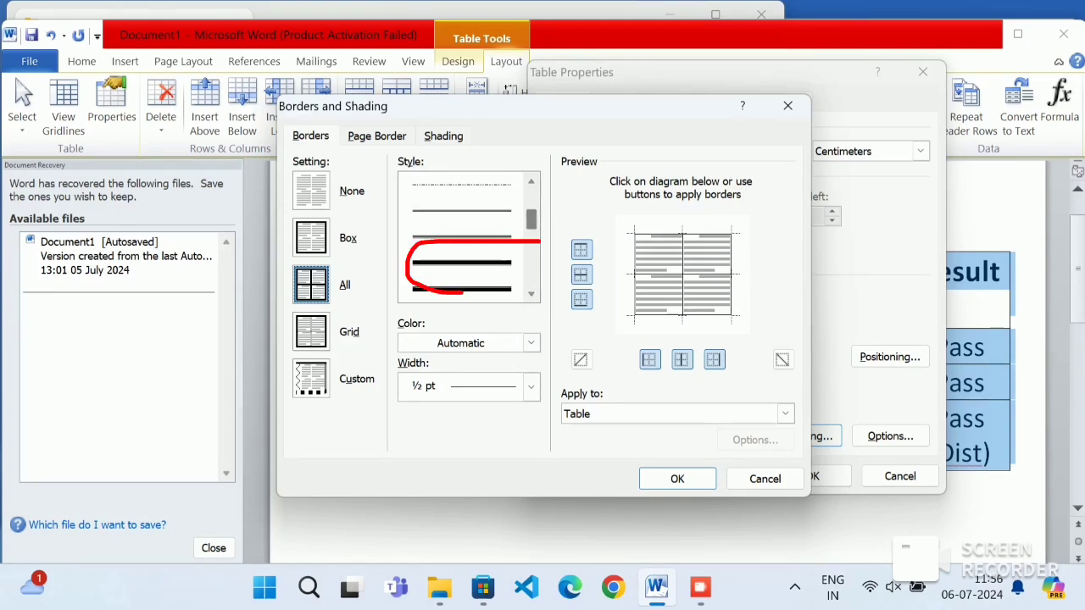
{"action": "left_click", "coordinate": [460, 237]}
{"action": "left_click", "coordinate": [462, 263]}
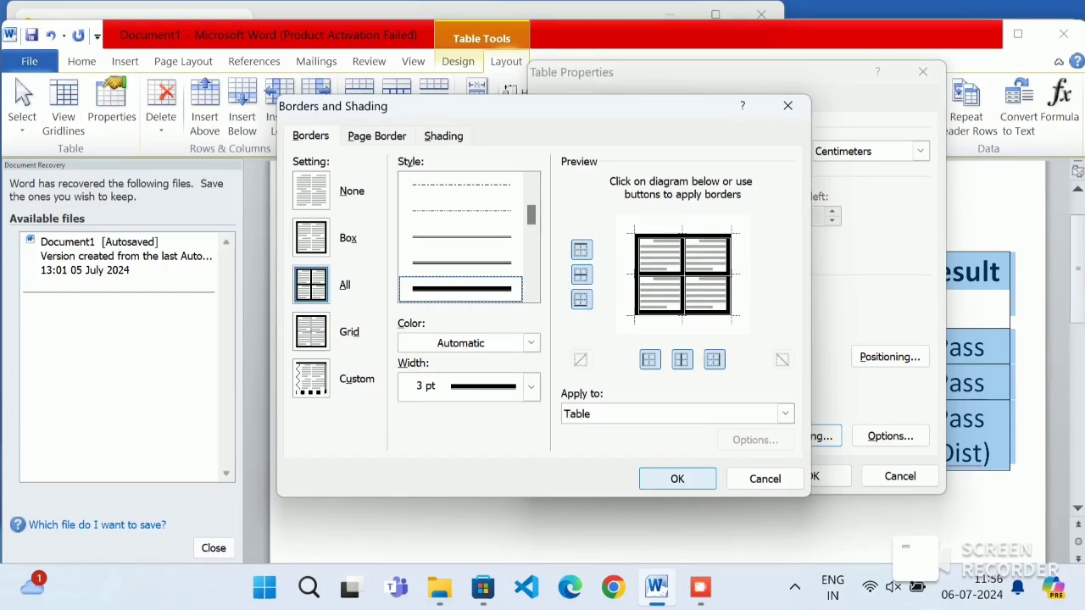
{"action": "left_click", "coordinate": [677, 479]}
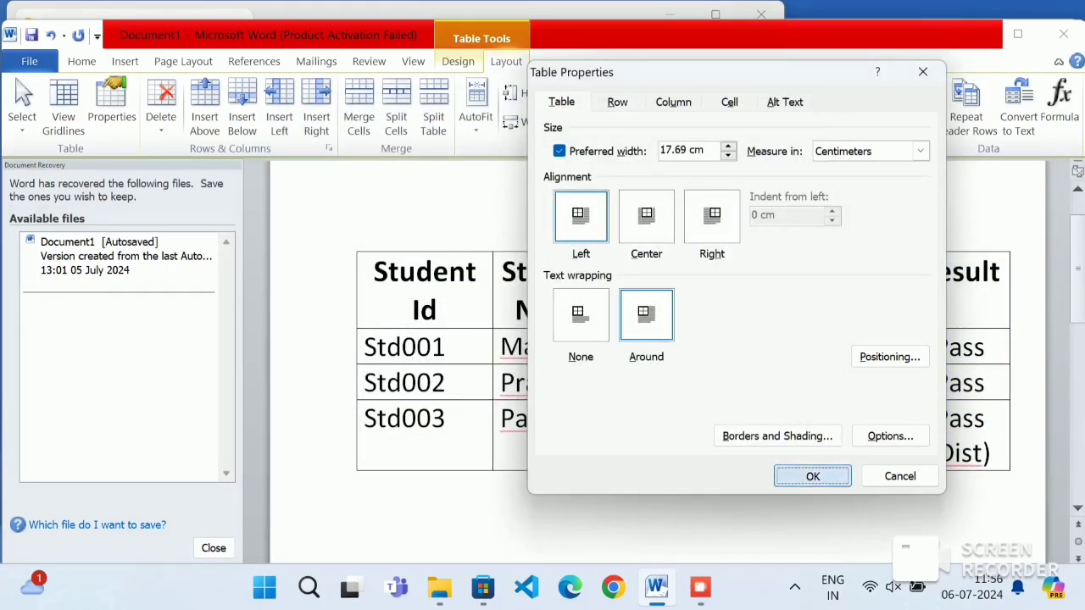
{"action": "left_click", "coordinate": [814, 476]}
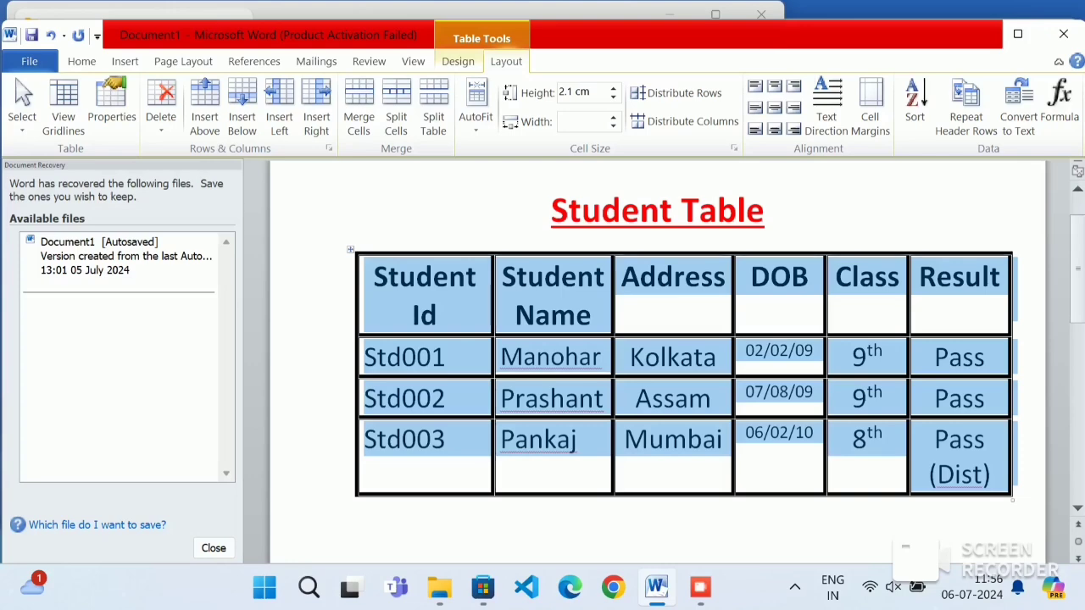
{"action": "left_click", "coordinate": [657, 278]}
{"action": "left_click", "coordinate": [666, 252]}
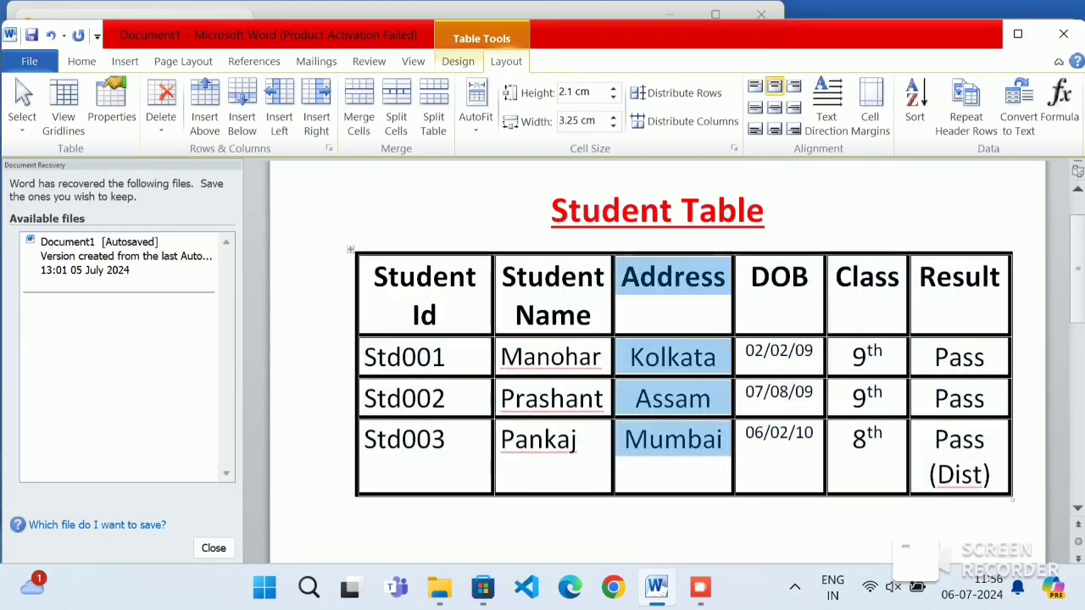
Step: Select the whole student table and change its border color to standard red in the Borders and Shading settings
{"action": "left_click", "coordinate": [350, 249]}
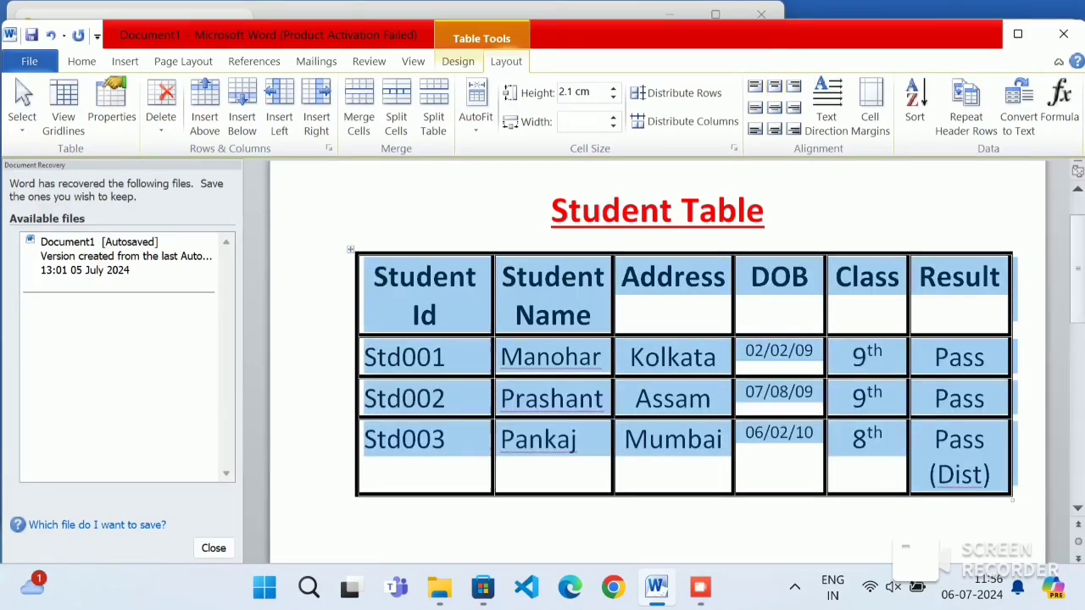
{"action": "left_click", "coordinate": [112, 102]}
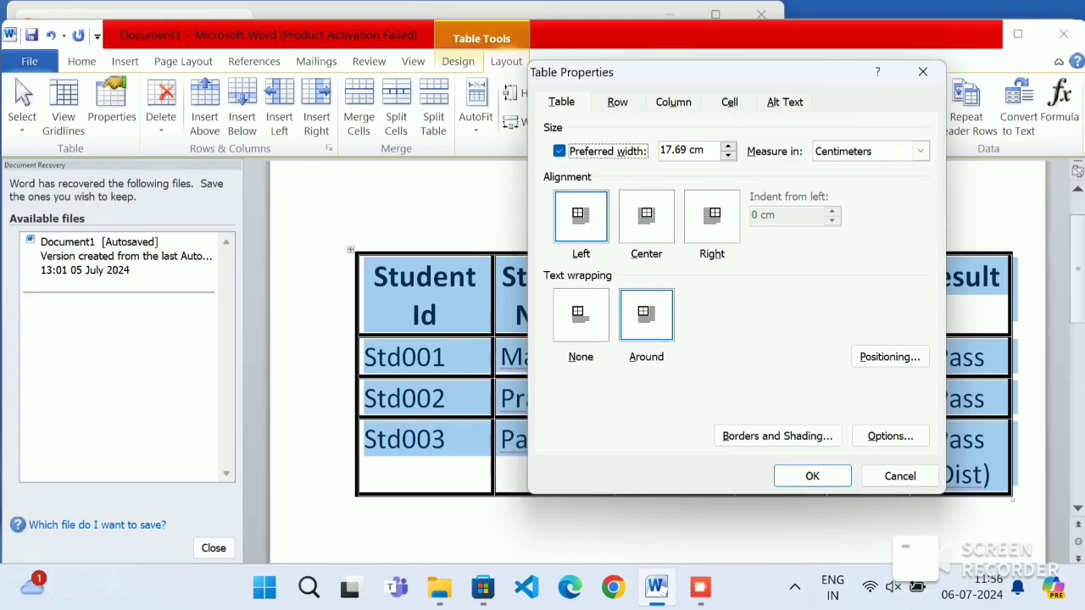
{"action": "left_click", "coordinate": [778, 436]}
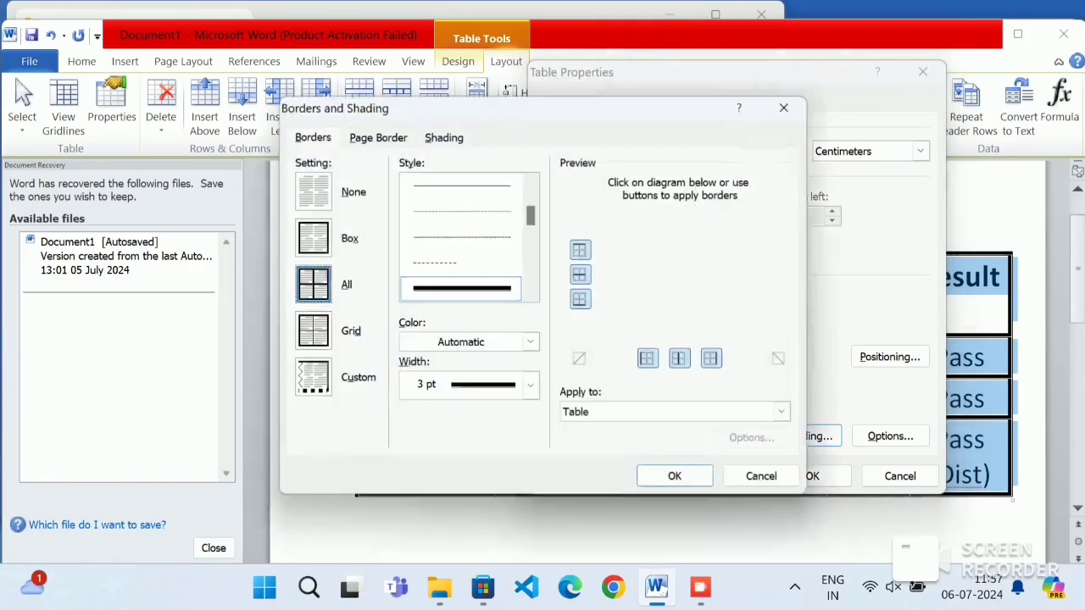
{"action": "left_click", "coordinate": [530, 343]}
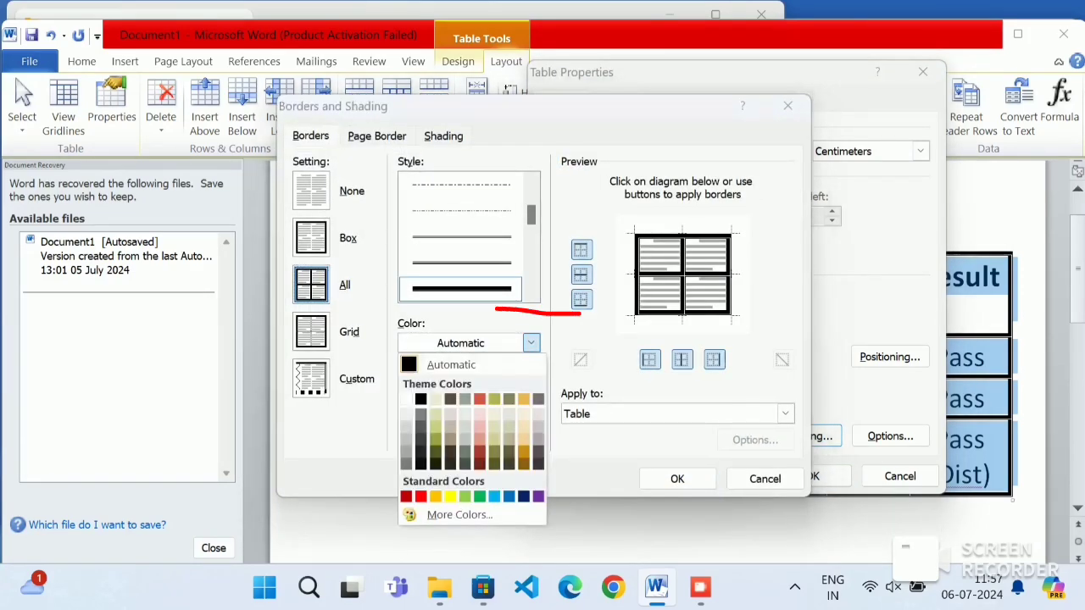
{"action": "left_click", "coordinate": [421, 497]}
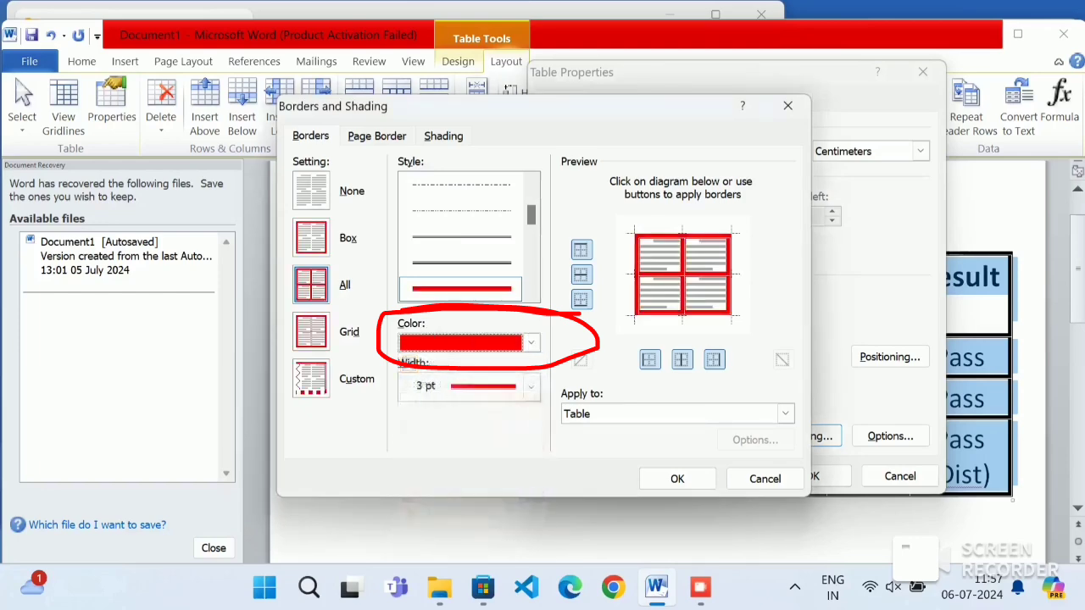
{"action": "left_click", "coordinate": [677, 479]}
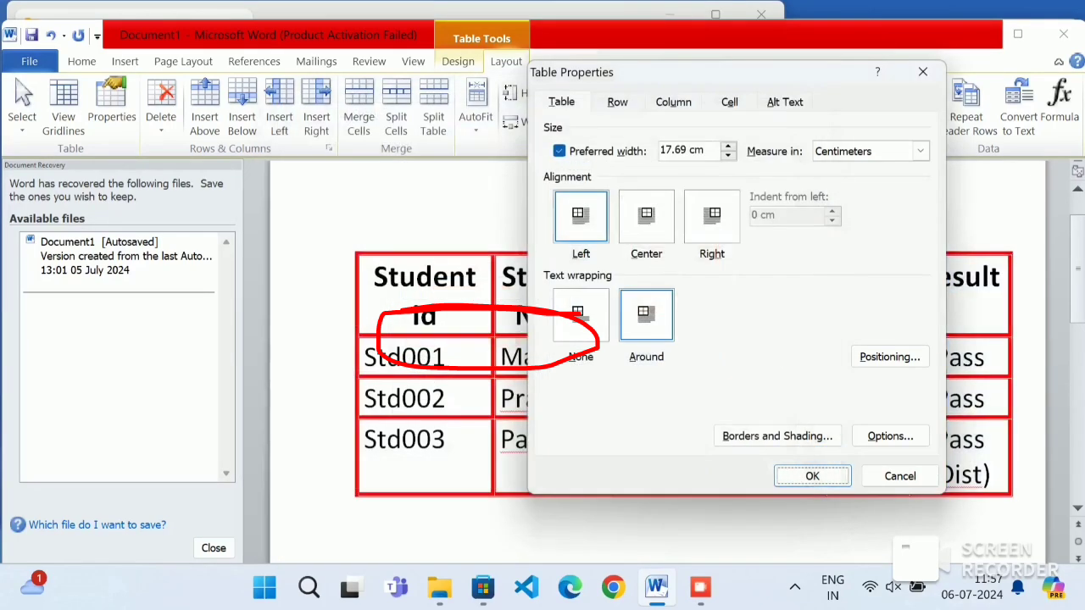
{"action": "left_click", "coordinate": [814, 475]}
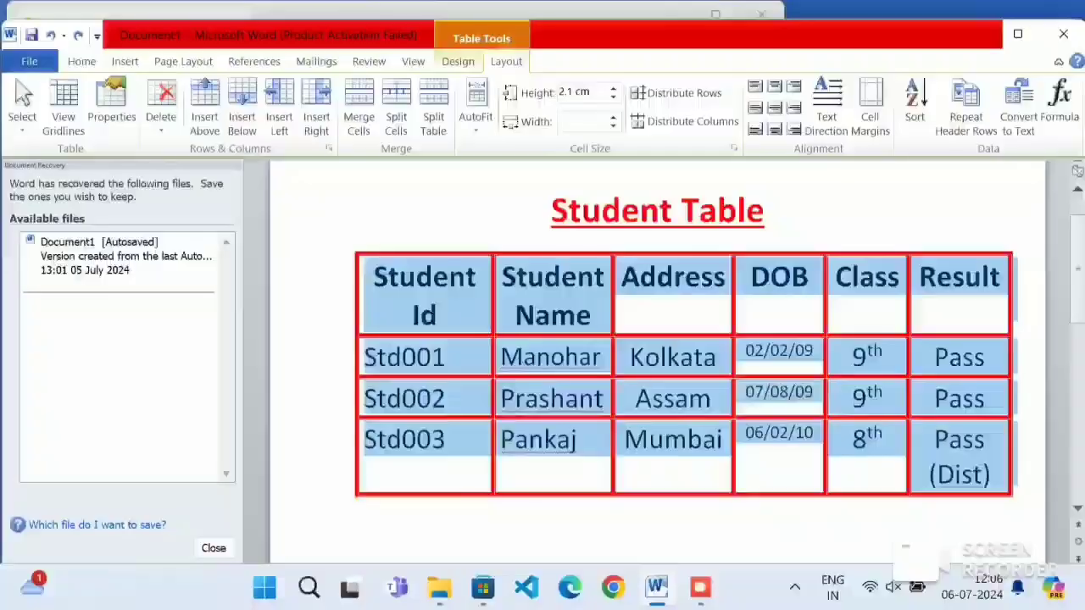
Step: Change the student table's border setting to Grid and deselect the table
{"action": "left_click", "coordinate": [111, 106]}
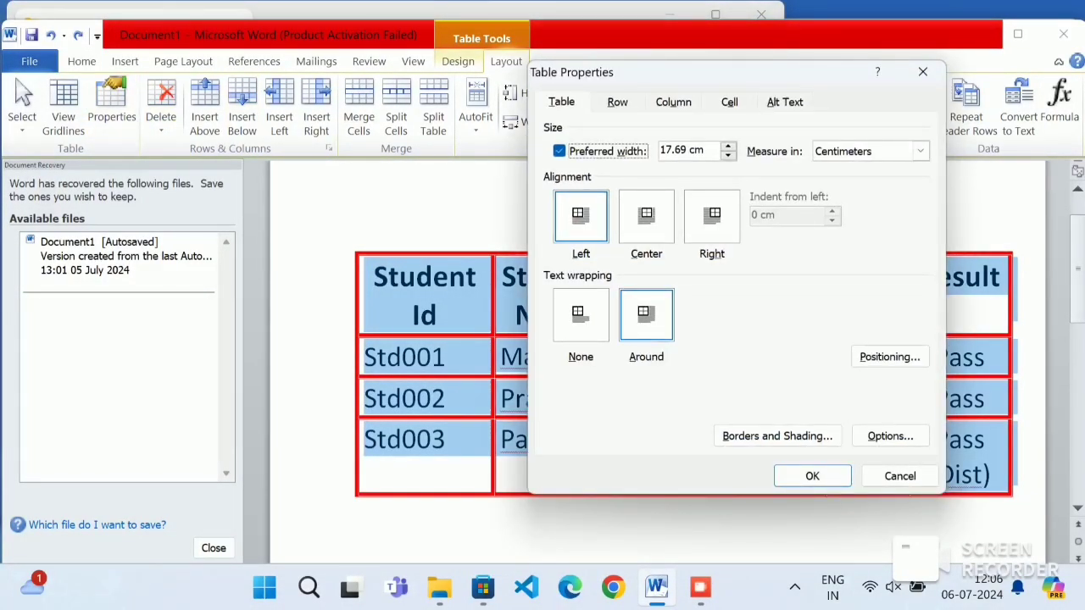
{"action": "left_click", "coordinate": [777, 436]}
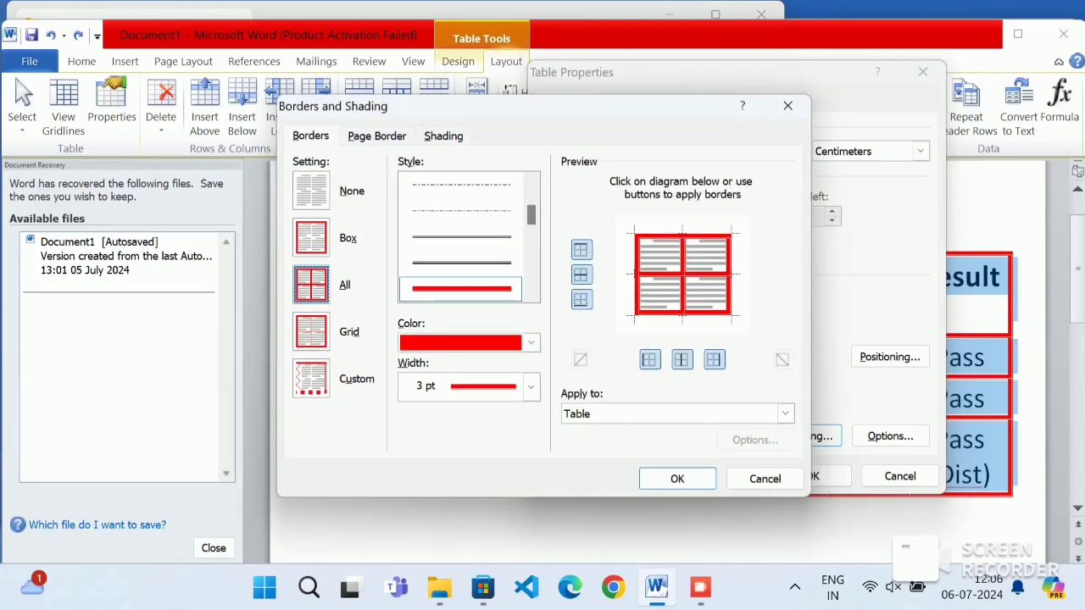
{"action": "mouse_move", "coordinate": [339, 286]}
{"action": "left_mouse_down"}
{"action": "mouse_move", "coordinate": [380, 300]}
{"action": "mouse_move", "coordinate": [242, 279]}
{"action": "left_mouse_up"}
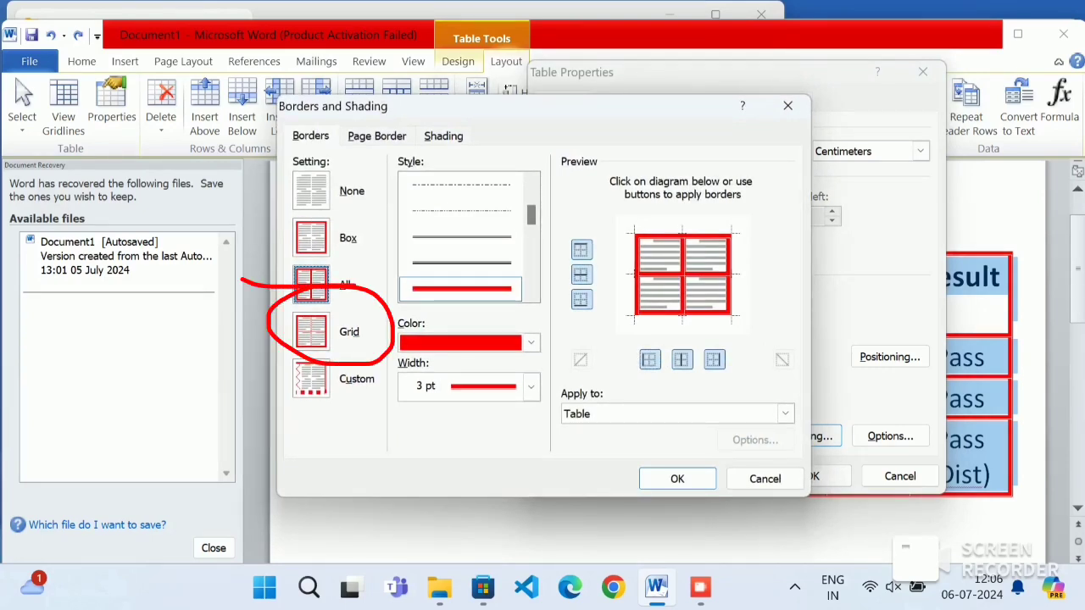
{"action": "left_click", "coordinate": [312, 331]}
{"action": "left_click", "coordinate": [677, 479]}
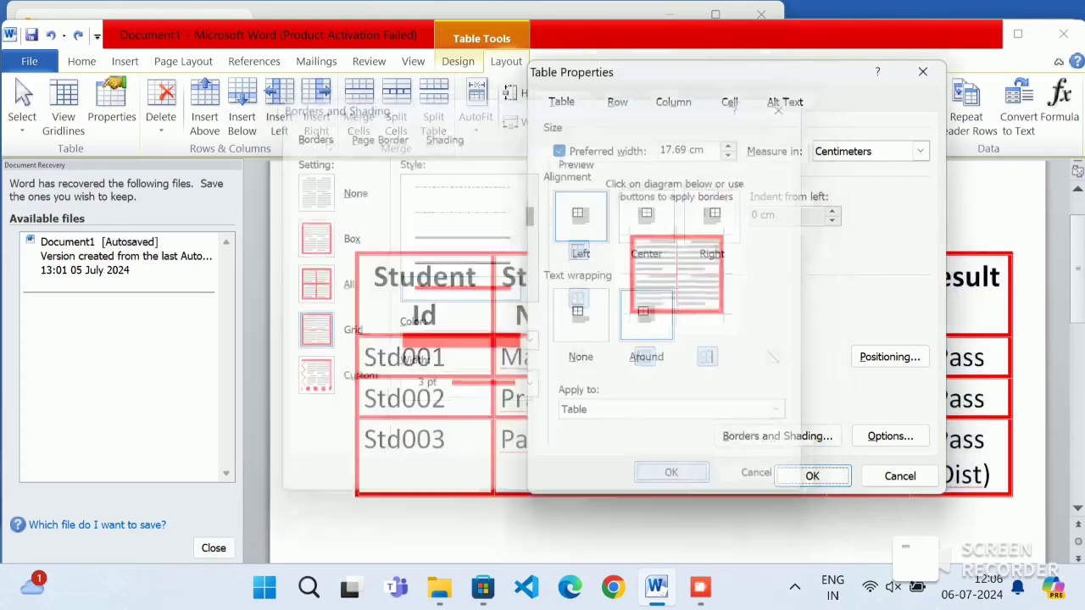
{"action": "left_click", "coordinate": [812, 476]}
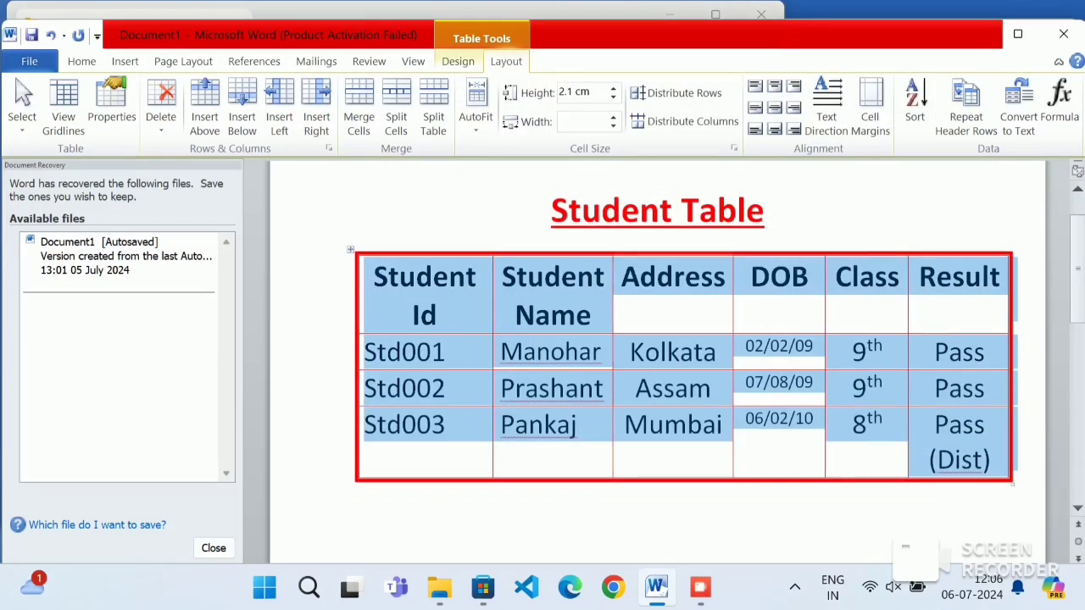
{"action": "left_click", "coordinate": [737, 323]}
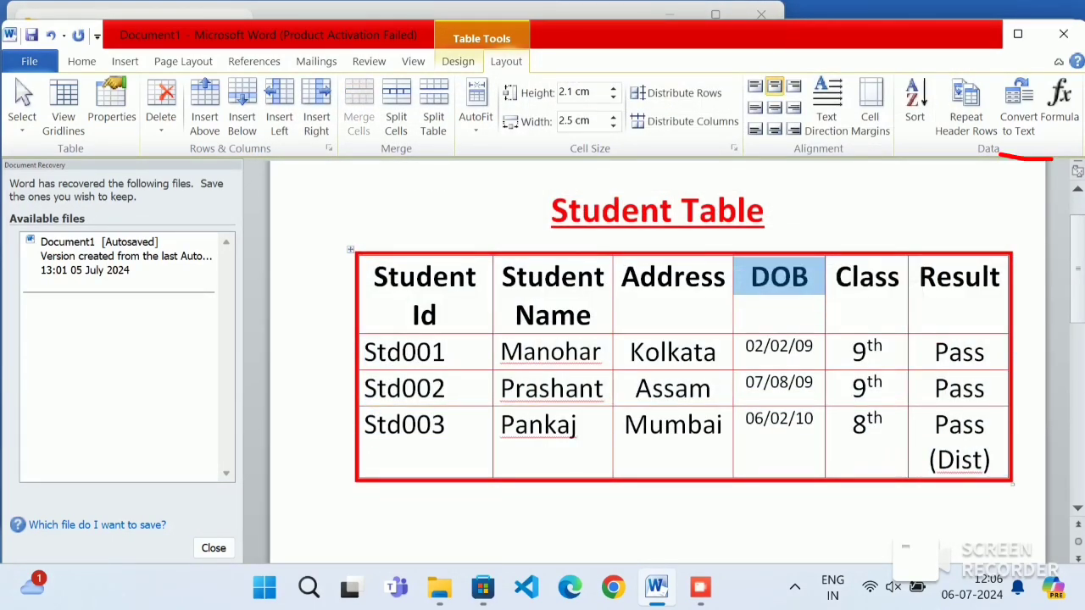
{"action": "left_click", "coordinate": [657, 506]}
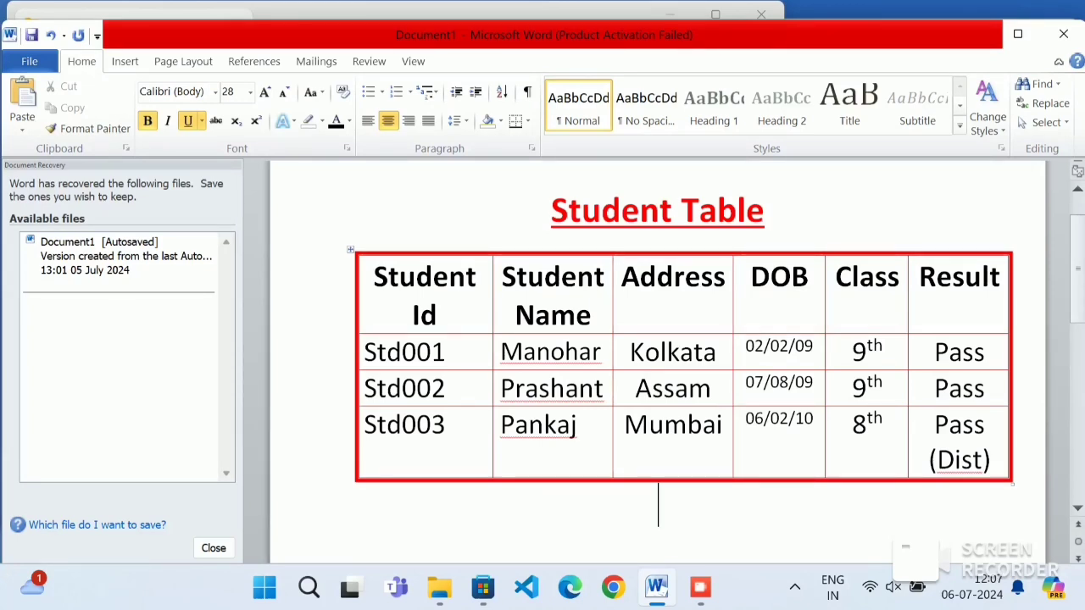
Step: Change the student table's border setting to Box through its table properties
{"action": "left_click", "coordinate": [373, 278]}
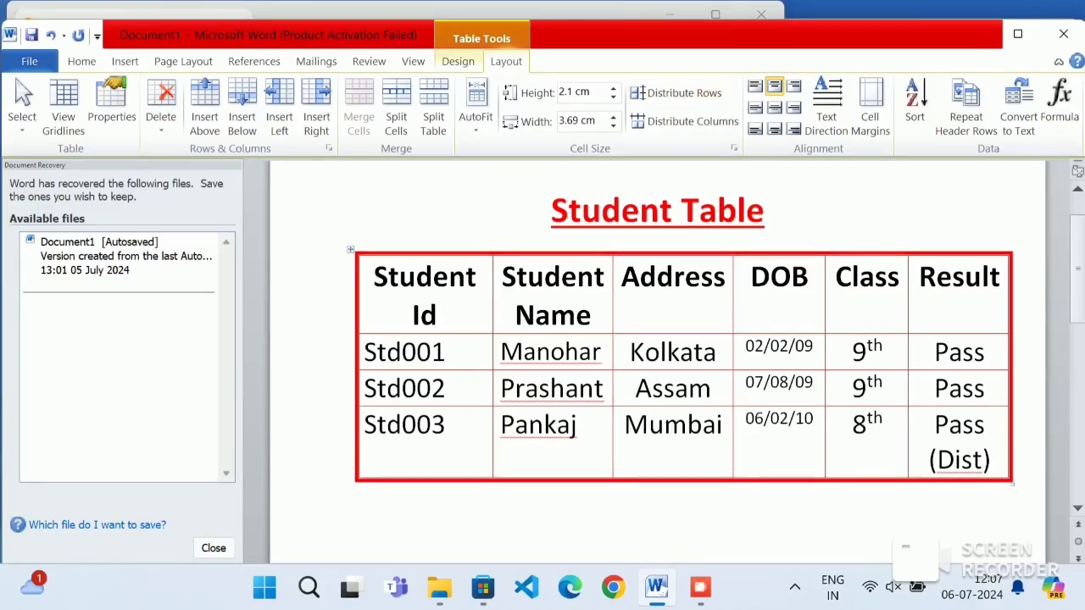
{"action": "left_click", "coordinate": [111, 106]}
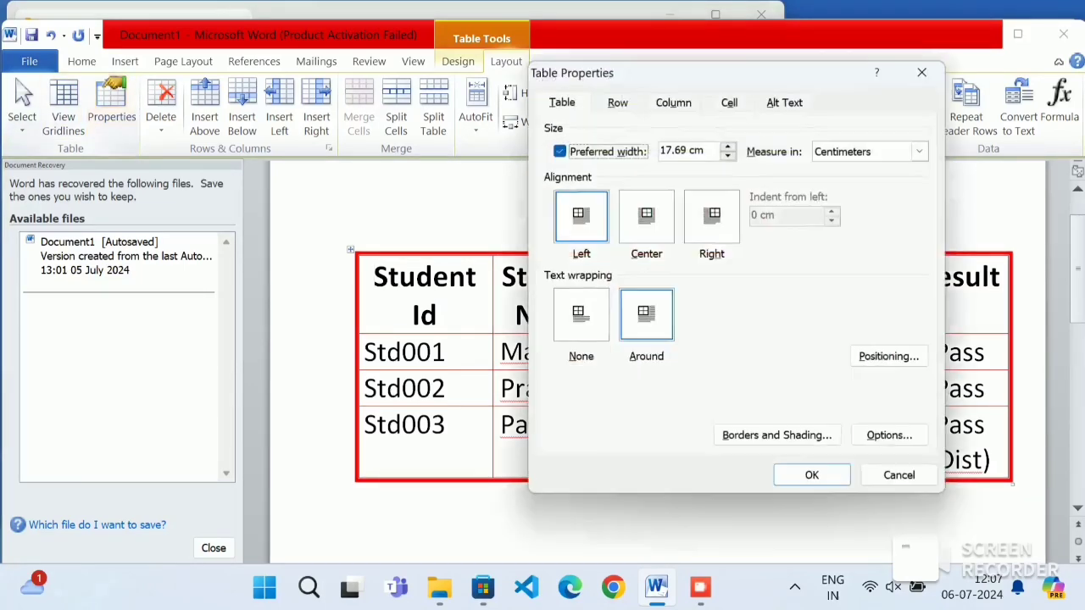
{"action": "left_click", "coordinate": [777, 435]}
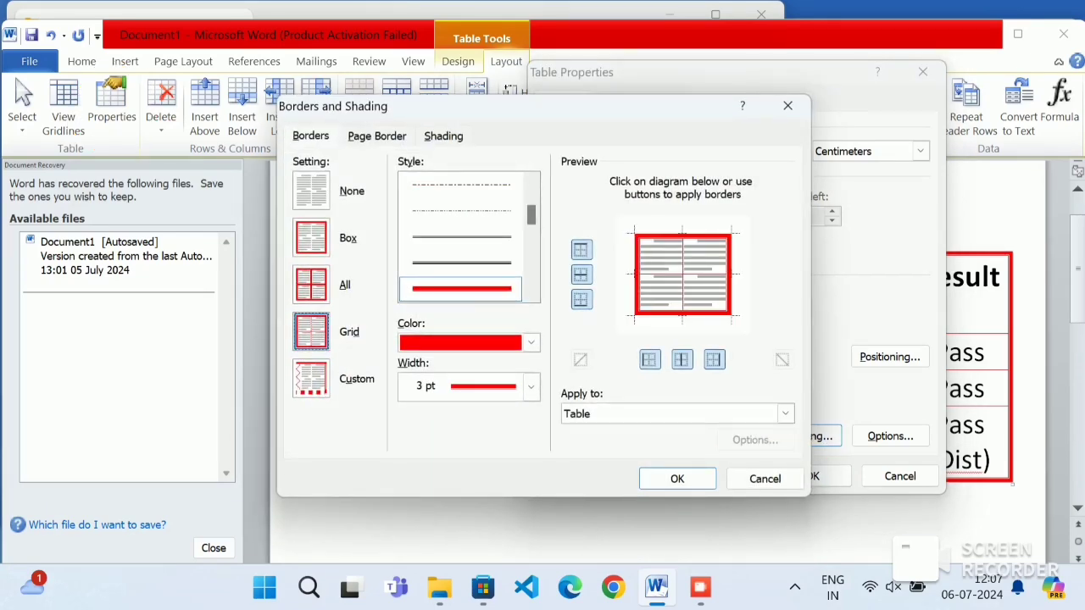
{"action": "left_click", "coordinate": [311, 239]}
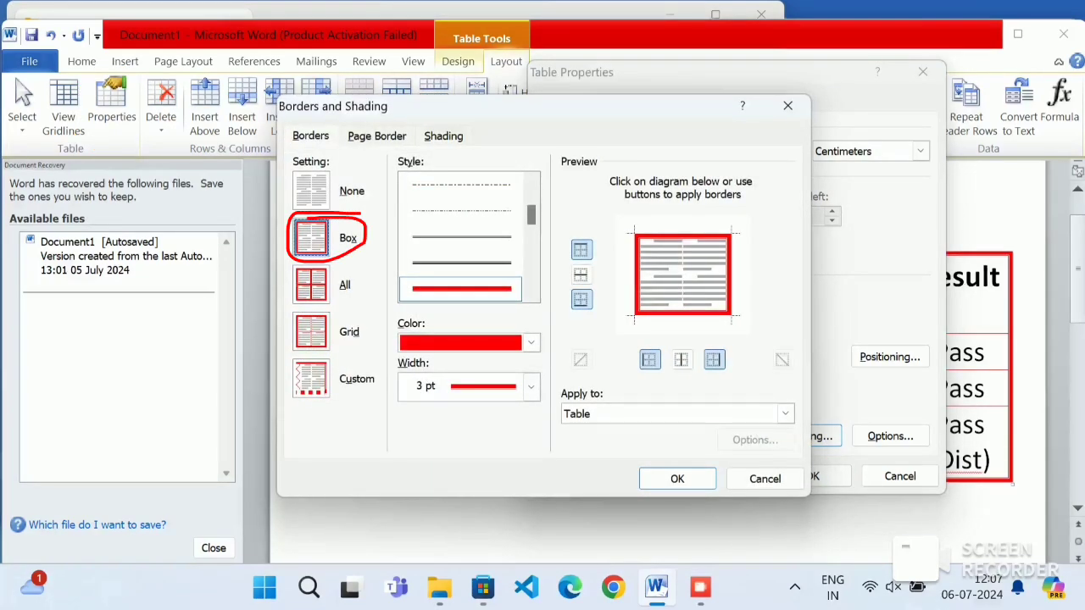
{"action": "left_click", "coordinate": [677, 479]}
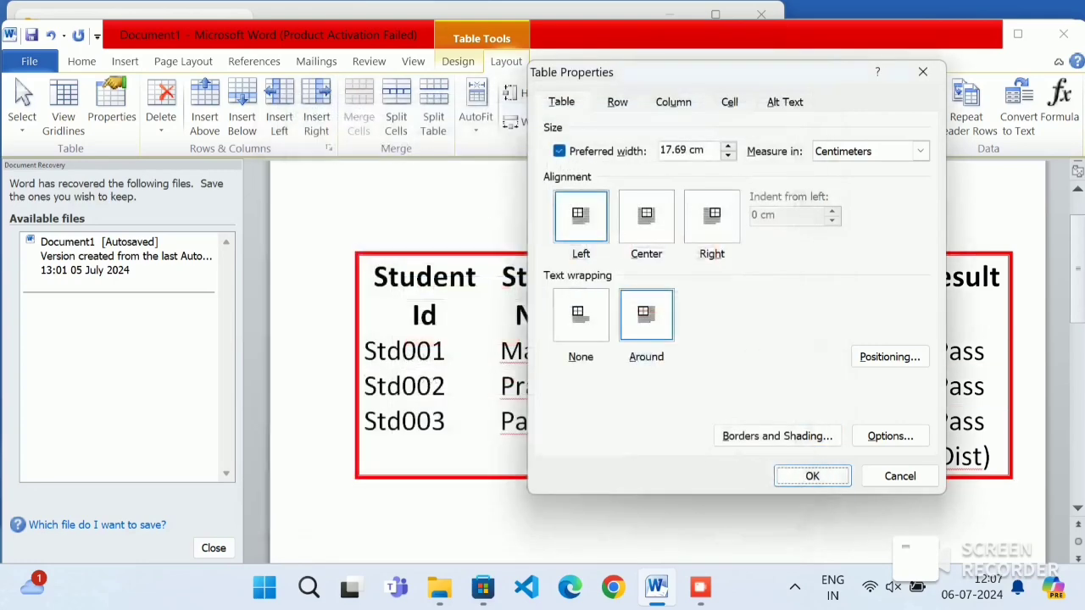
{"action": "left_click", "coordinate": [811, 475]}
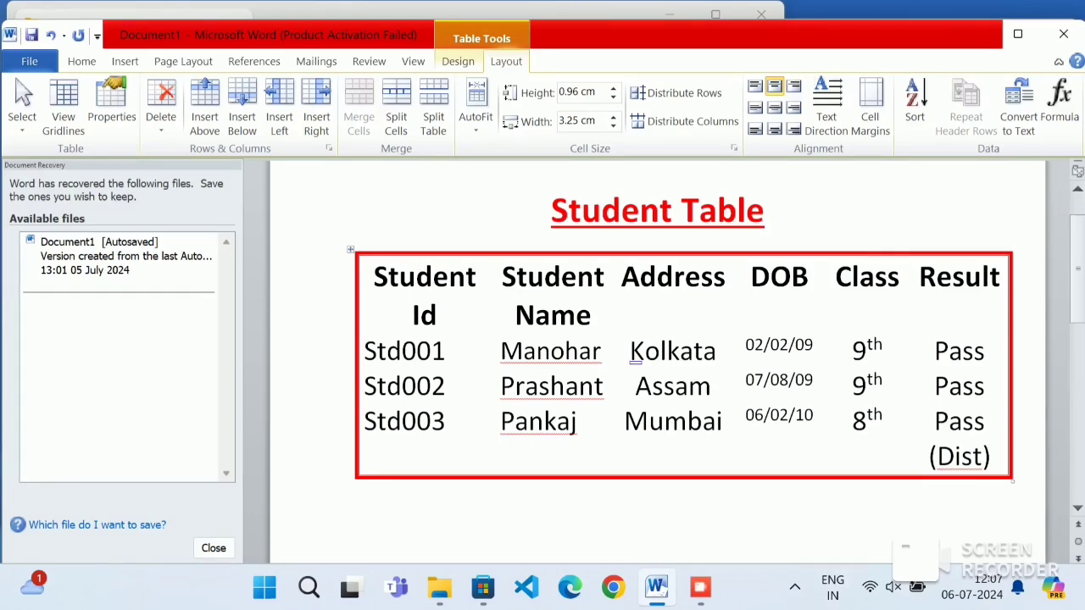
Step: Set the student table's border setting to All in the Borders and Shading settings and apply it
{"action": "left_click", "coordinate": [111, 106]}
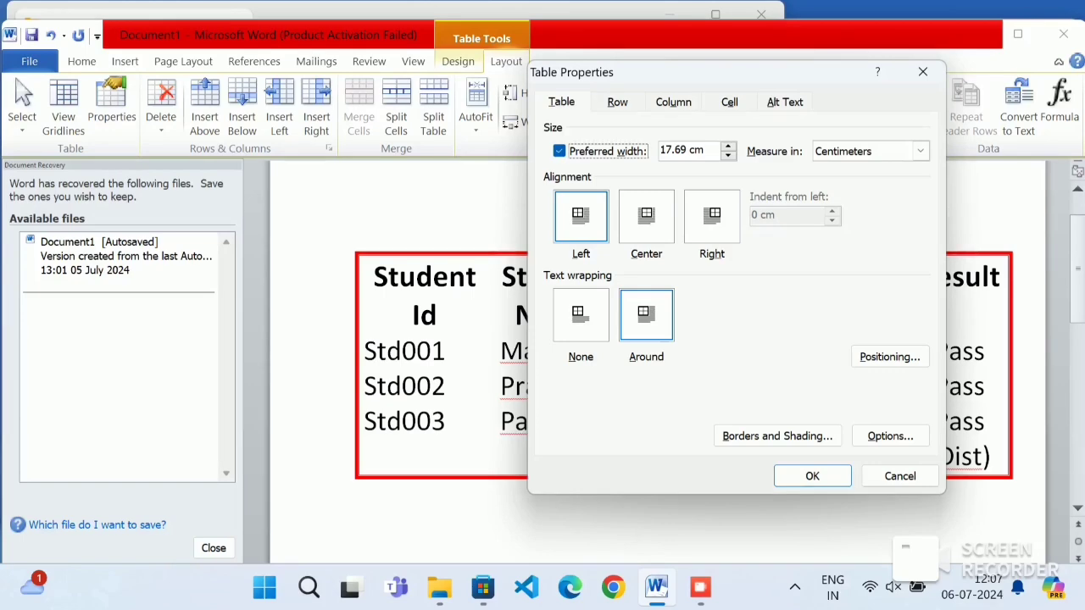
{"action": "left_click", "coordinate": [778, 436]}
{"action": "left_click", "coordinate": [311, 285]}
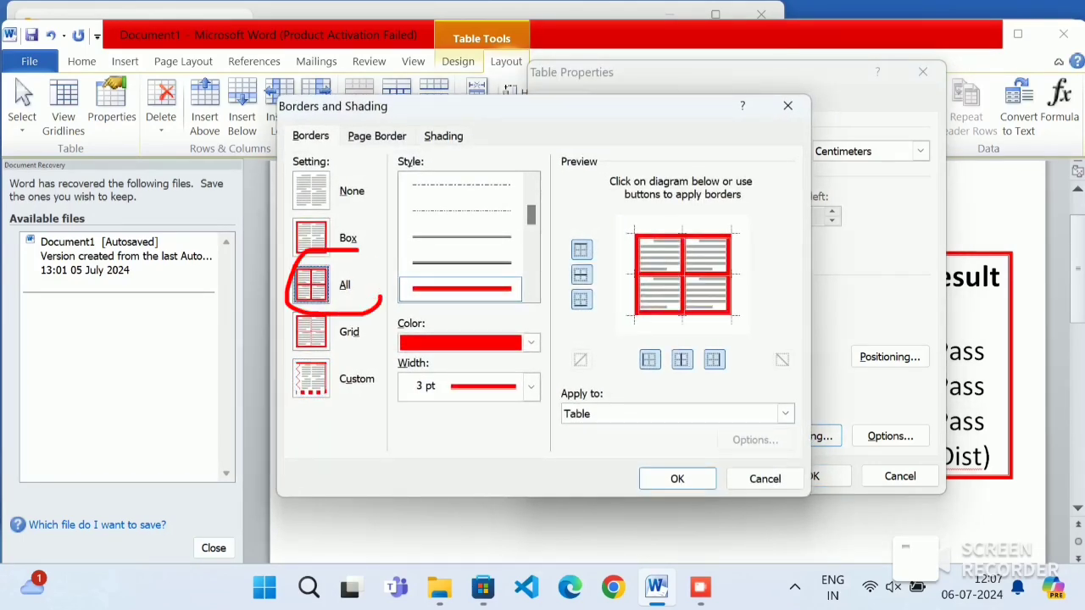
{"action": "left_click", "coordinate": [677, 479]}
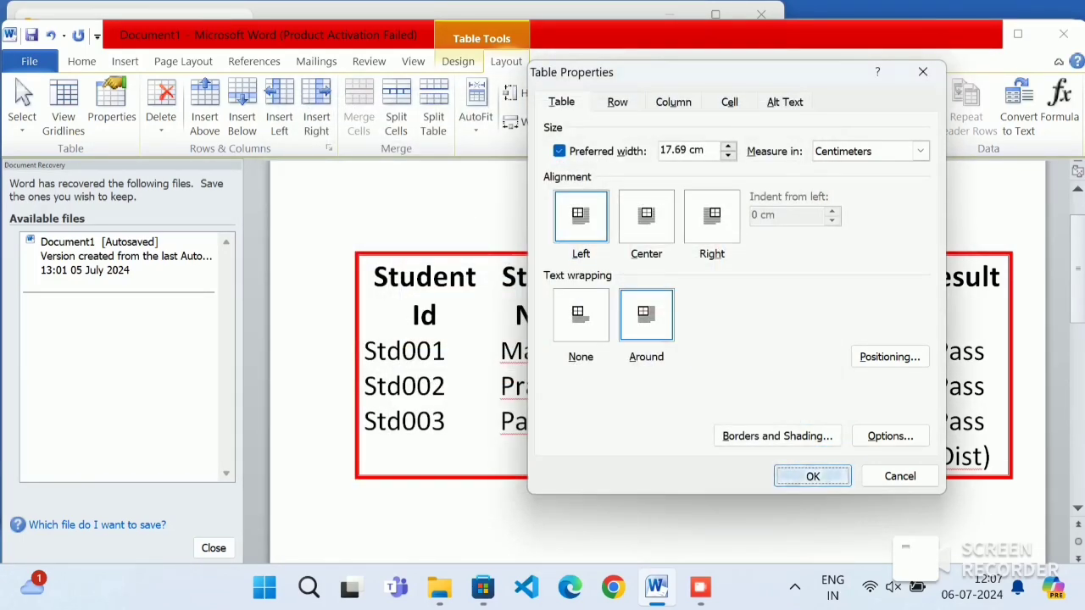
{"action": "left_click", "coordinate": [812, 477]}
{"action": "mouse_move", "coordinate": [930, 218]}
{"action": "left_mouse_down"}
{"action": "mouse_move", "coordinate": [366, 276]}
{"action": "mouse_move", "coordinate": [750, 138]}
{"action": "left_mouse_up"}
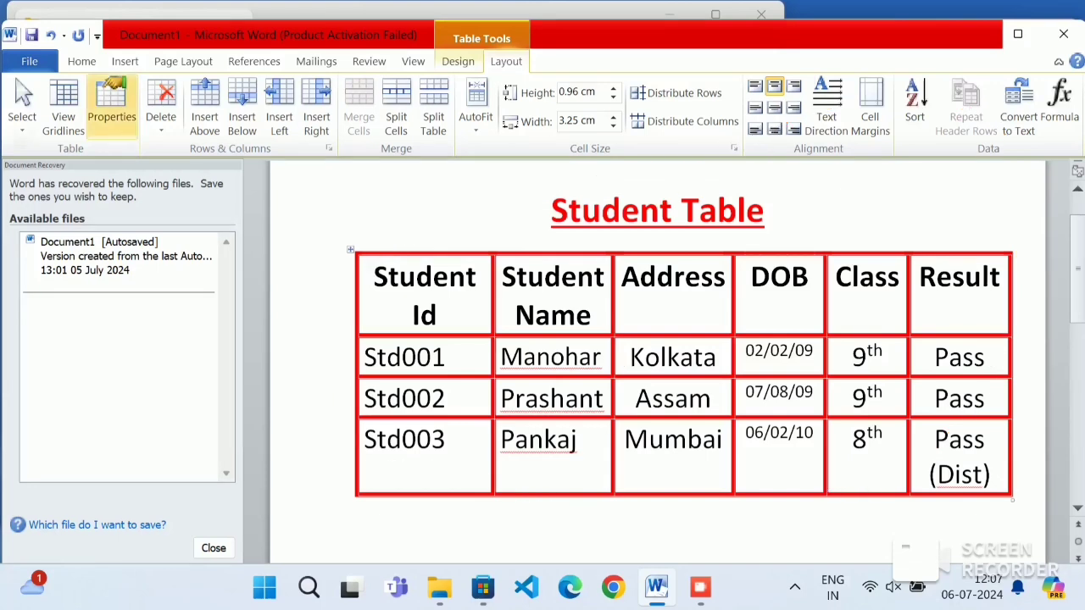
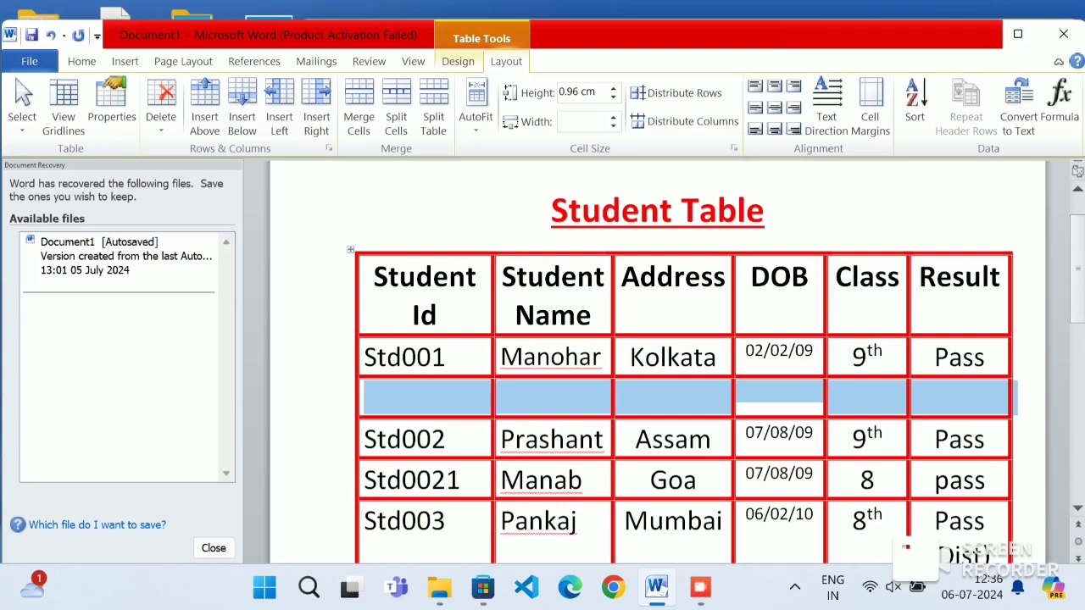
Step: Insert a blank column immediately before the Student Name column of the student table
{"action": "left_click", "coordinate": [509, 397]}
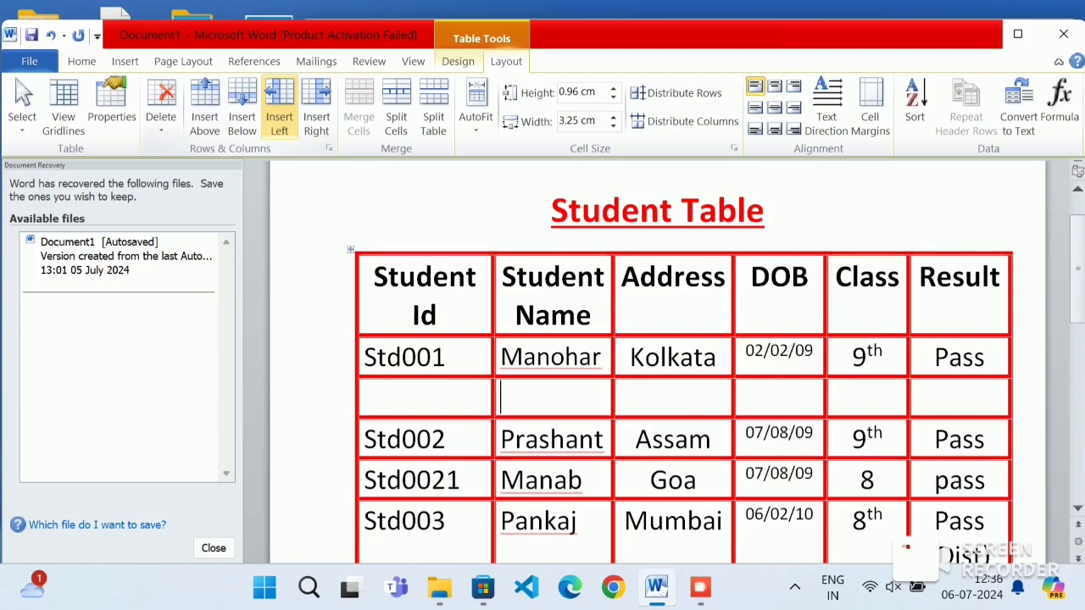
{"action": "left_click", "coordinate": [565, 357]}
{"action": "left_click", "coordinate": [279, 106]}
{"action": "left_click", "coordinate": [437, 315]}
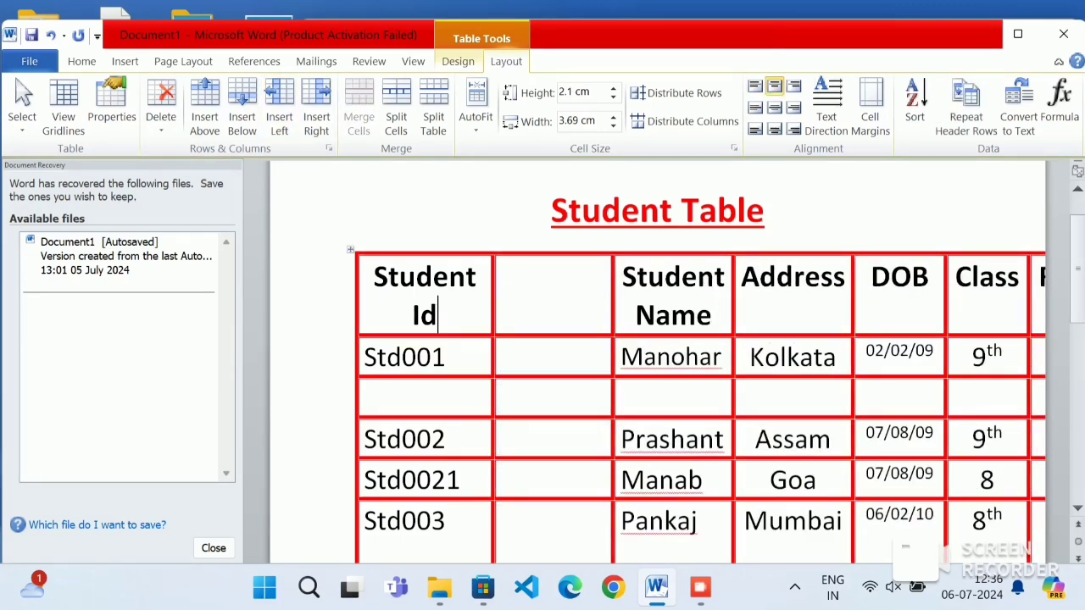
{"action": "left_click", "coordinate": [697, 315]}
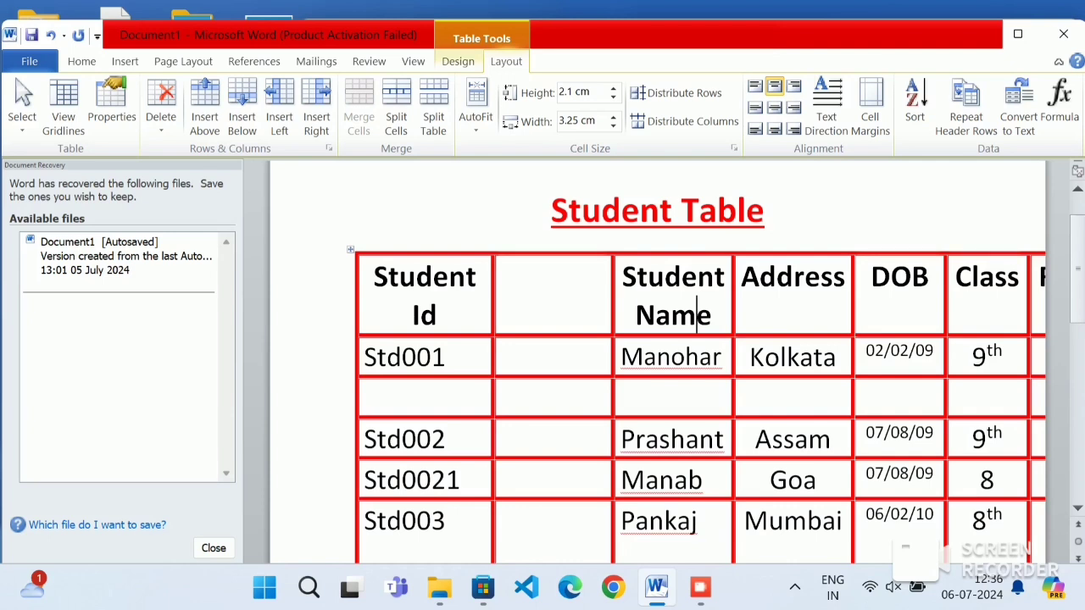
{"action": "left_click", "coordinate": [637, 315]}
{"action": "mouse_move", "coordinate": [288, 72]}
{"action": "left_mouse_down"}
{"action": "mouse_move", "coordinate": [322, 140]}
{"action": "mouse_move", "coordinate": [317, 78]}
{"action": "left_mouse_up"}
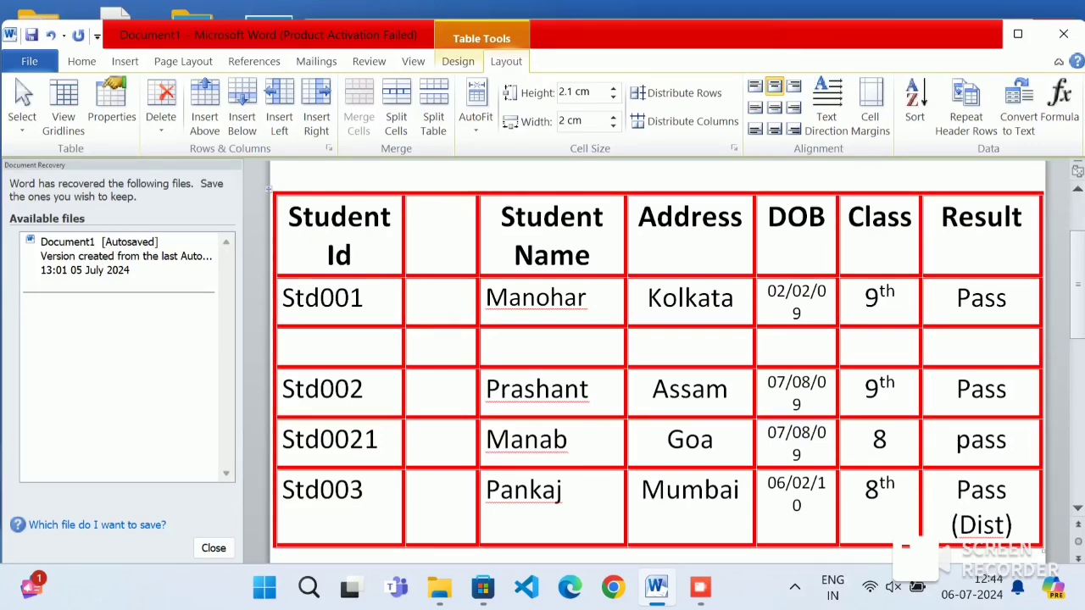
Step: Merge the Student Id header cell with the empty header cell beside it and deselect it
{"action": "left_click_drag", "start_coordinate": [341, 233], "coordinate": [440, 222]}
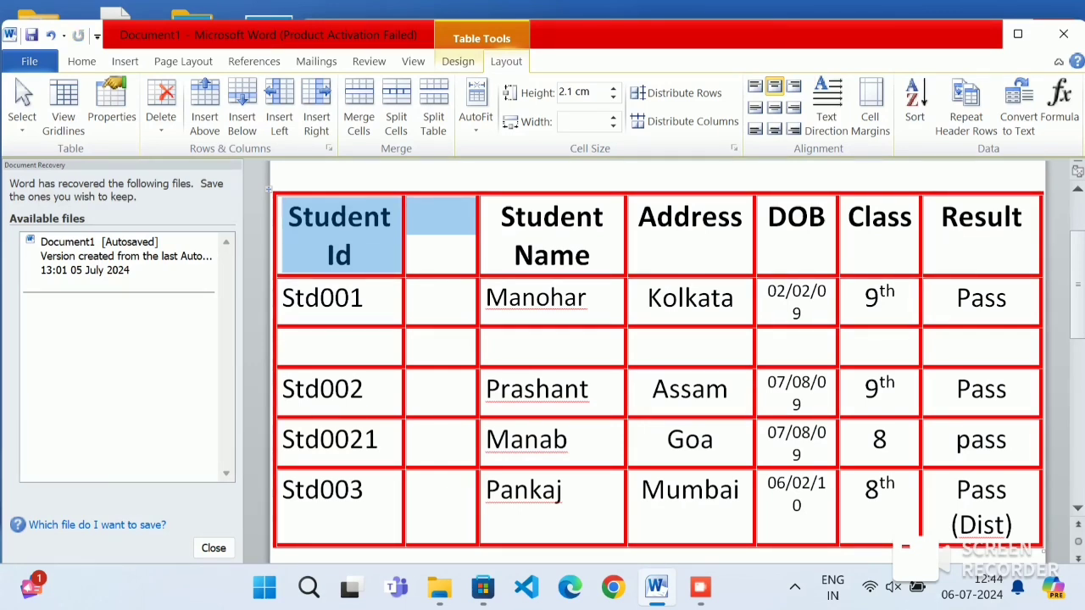
{"action": "left_click", "coordinate": [359, 106]}
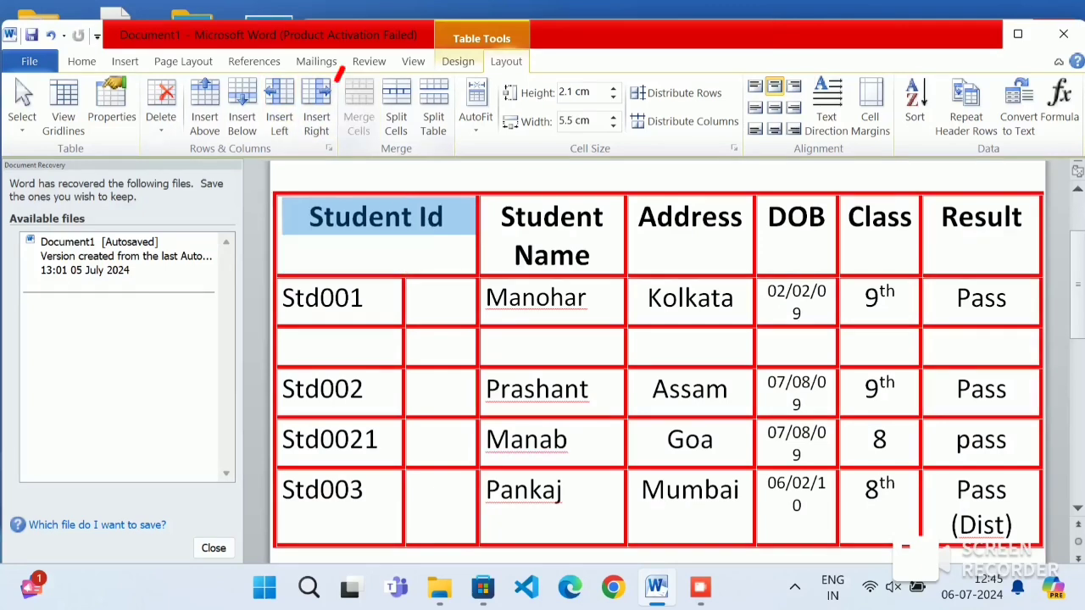
{"action": "left_click_drag", "start_coordinate": [388, 112], "coordinate": [346, 80]}
{"action": "left_click", "coordinate": [363, 213]}
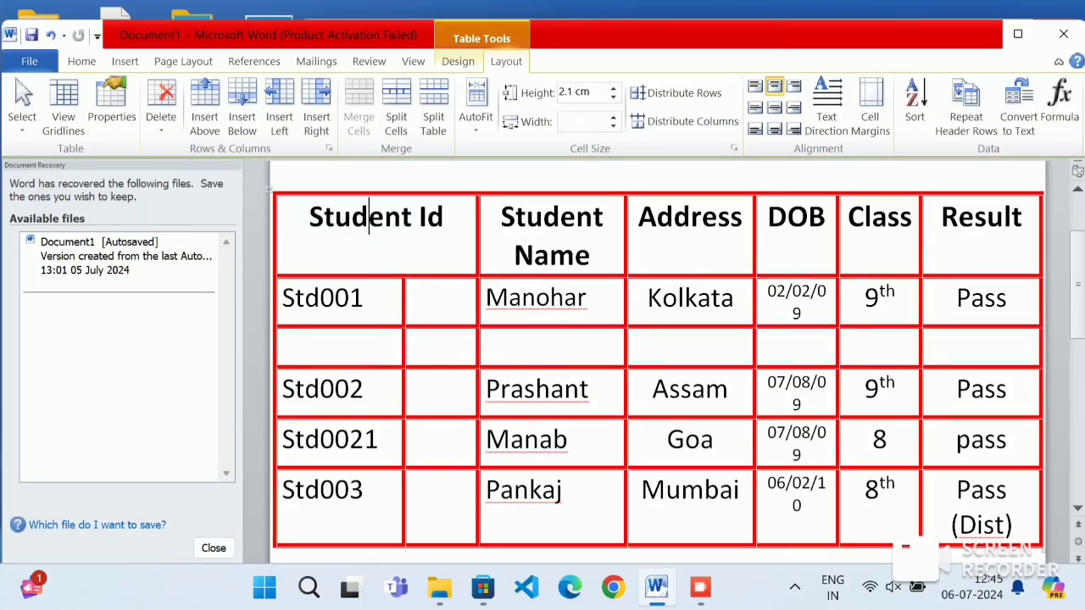
Step: Merge each Student Id cell below the header with its empty neighbour, row by row, and narrow the Student Id column to about 3.44 cm
{"action": "left_click_drag", "start_coordinate": [412, 294], "coordinate": [347, 297]}
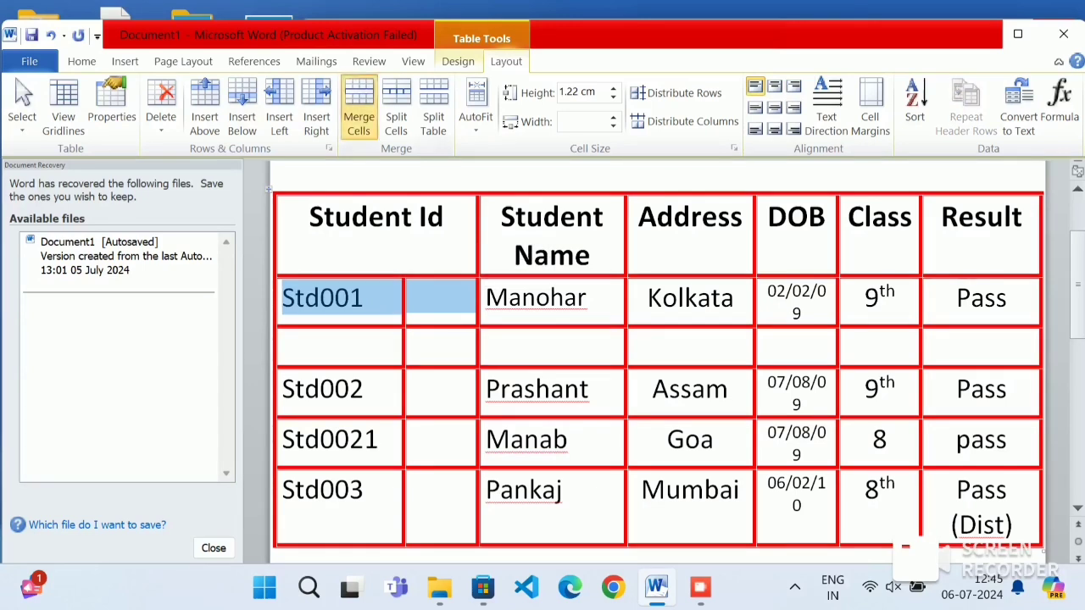
{"action": "left_click", "coordinate": [359, 108]}
{"action": "left_click_drag", "start_coordinate": [423, 348], "coordinate": [366, 347]}
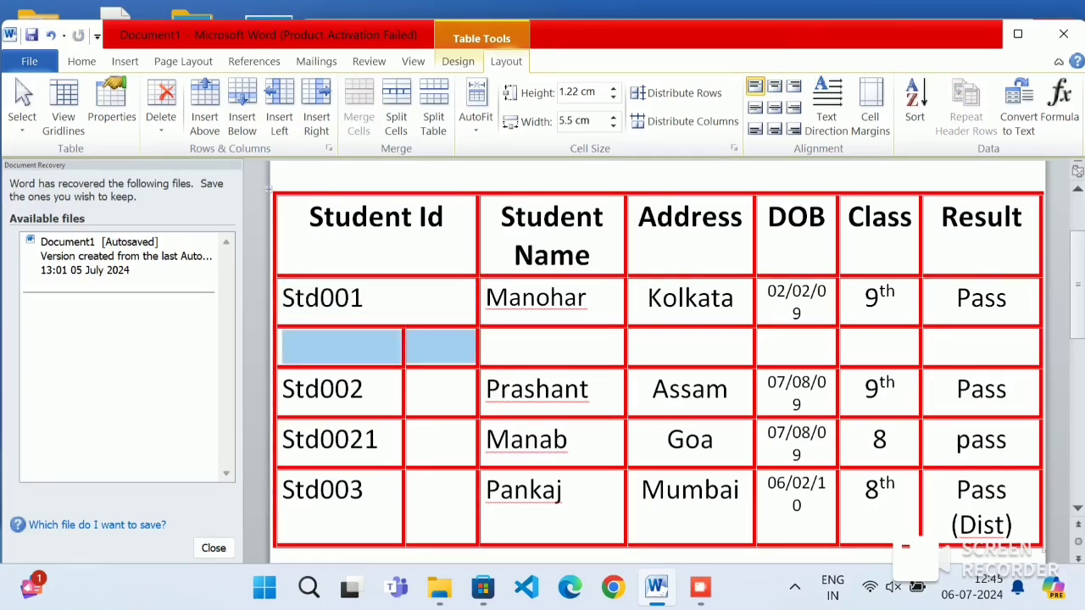
{"action": "left_click", "coordinate": [359, 108]}
{"action": "left_click_drag", "start_coordinate": [435, 391], "coordinate": [377, 391]}
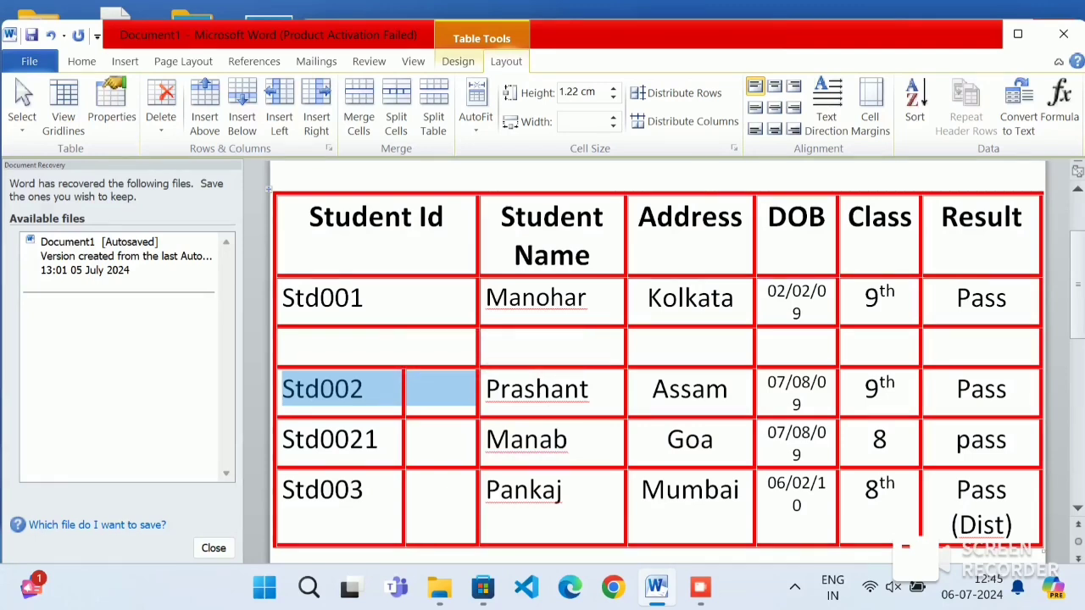
{"action": "left_click", "coordinate": [359, 108]}
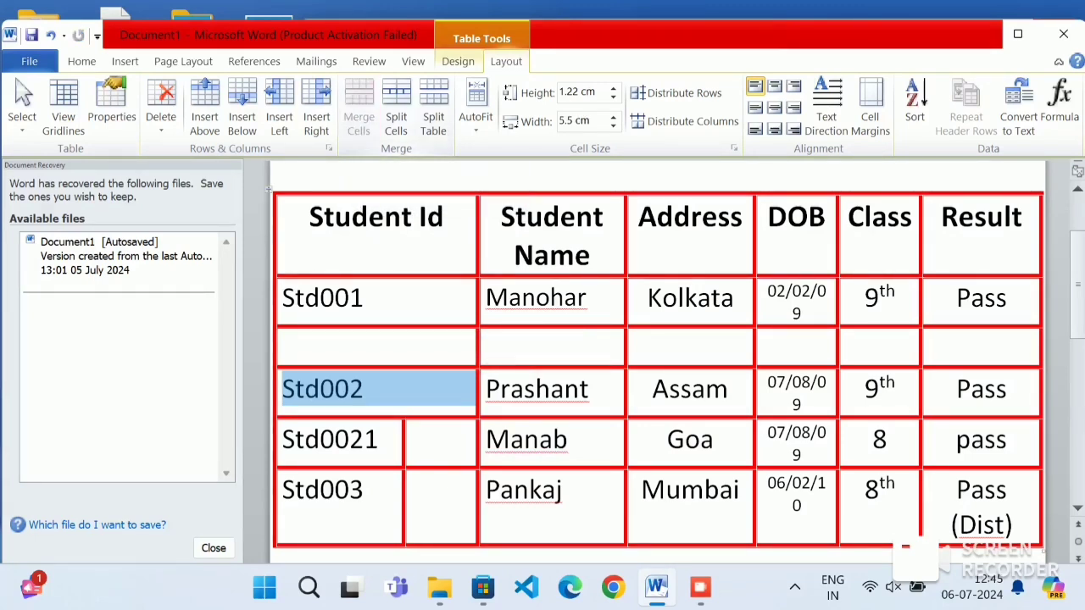
{"action": "left_click_drag", "start_coordinate": [424, 440], "coordinate": [377, 440]}
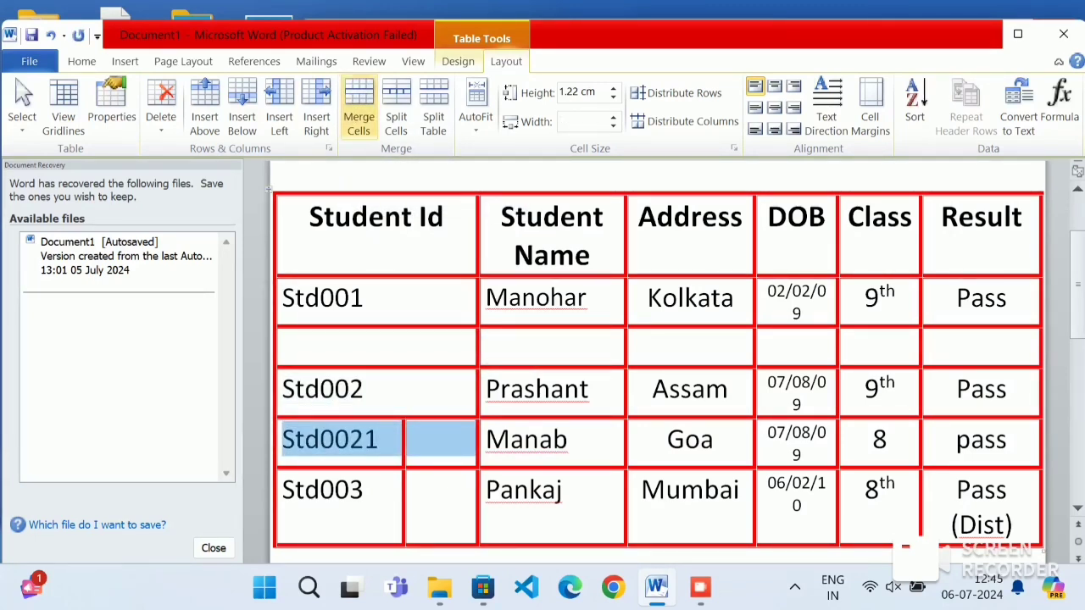
{"action": "left_click", "coordinate": [358, 109]}
{"action": "left_click_drag", "start_coordinate": [428, 493], "coordinate": [378, 495]}
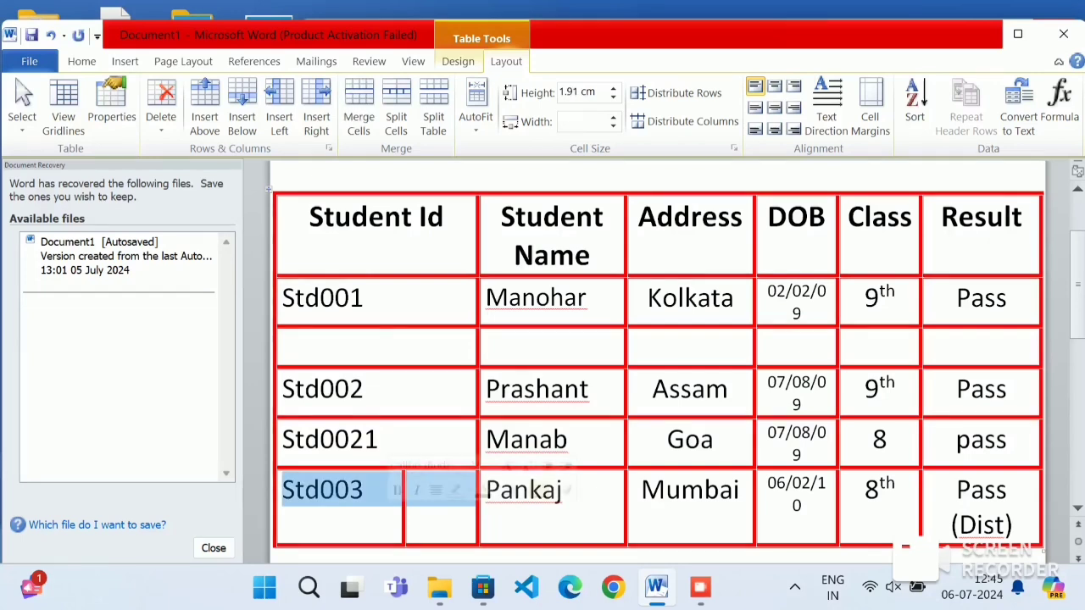
{"action": "left_click", "coordinate": [359, 109]}
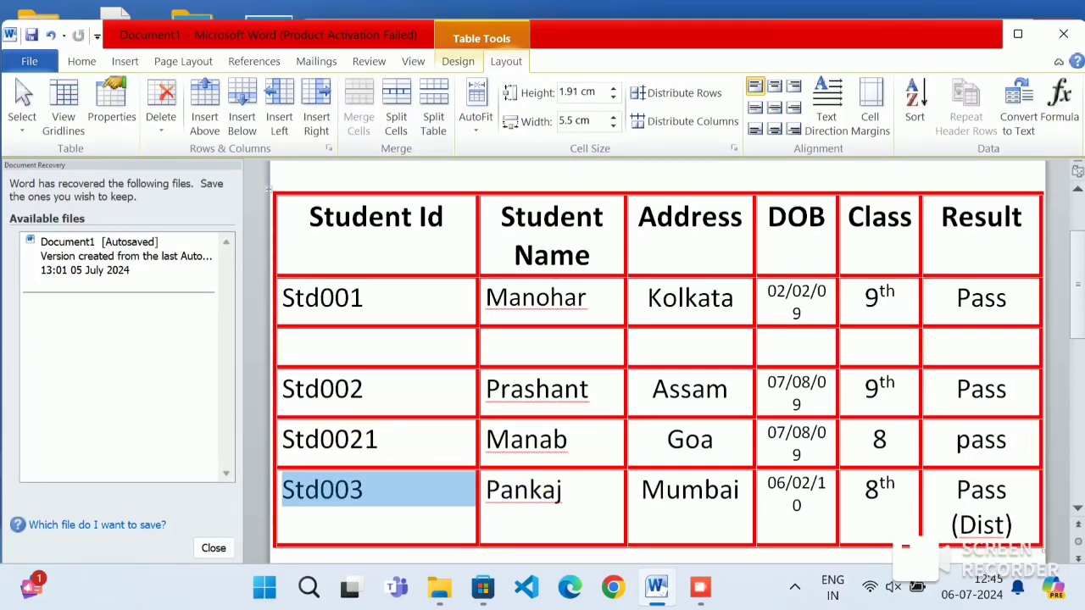
{"action": "left_click_drag", "start_coordinate": [478, 498], "coordinate": [402, 498]}
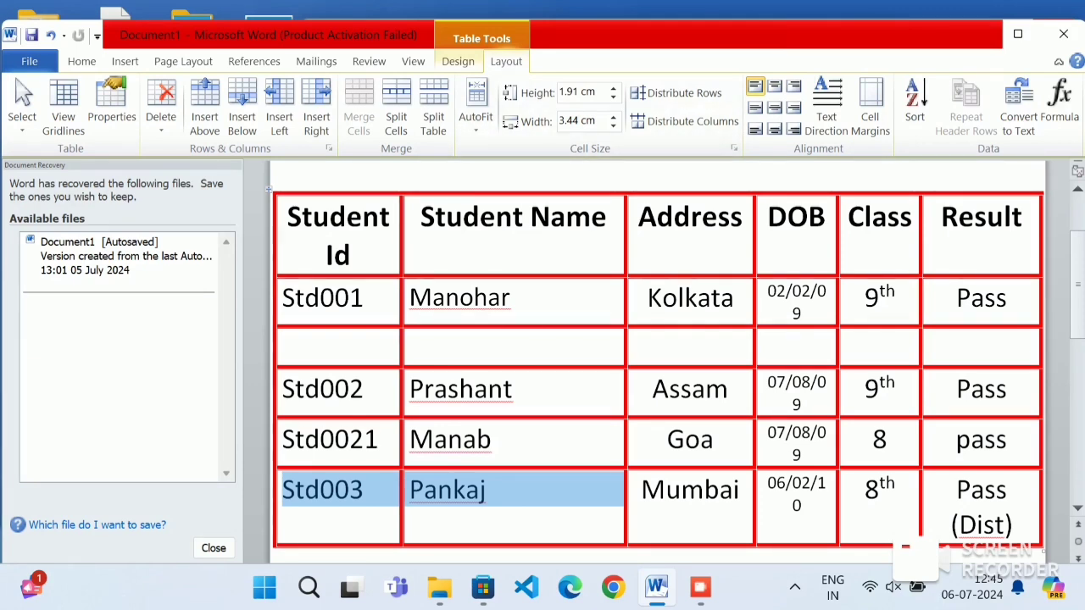
Step: Merge all cells of the blank row below Std001 into one cell
{"action": "left_click_drag", "start_coordinate": [337, 347], "coordinate": [352, 385]}
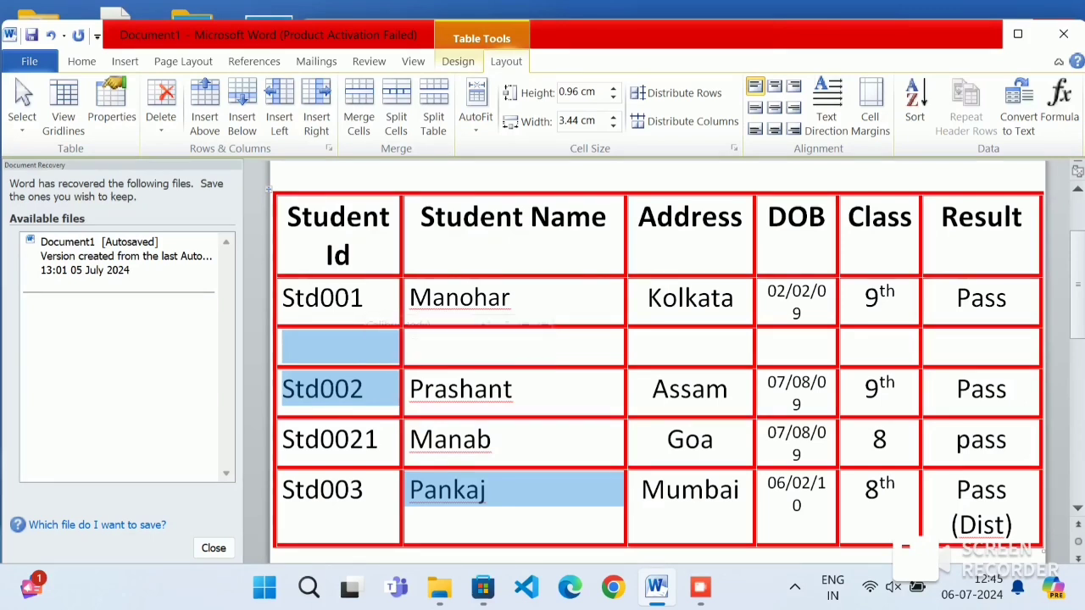
{"action": "left_click", "coordinate": [339, 348]}
{"action": "left_click_drag", "start_coordinate": [339, 347], "coordinate": [975, 348]}
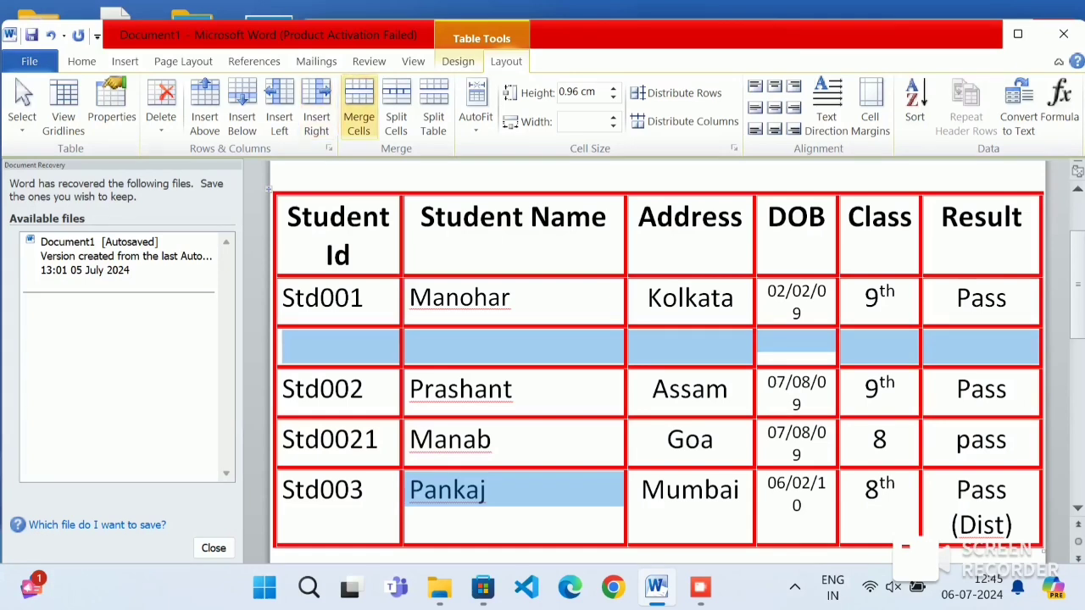
{"action": "left_click", "coordinate": [359, 106]}
Step: Delete the blank merged row between Std001 and Std002
{"action": "left_click", "coordinate": [658, 348]}
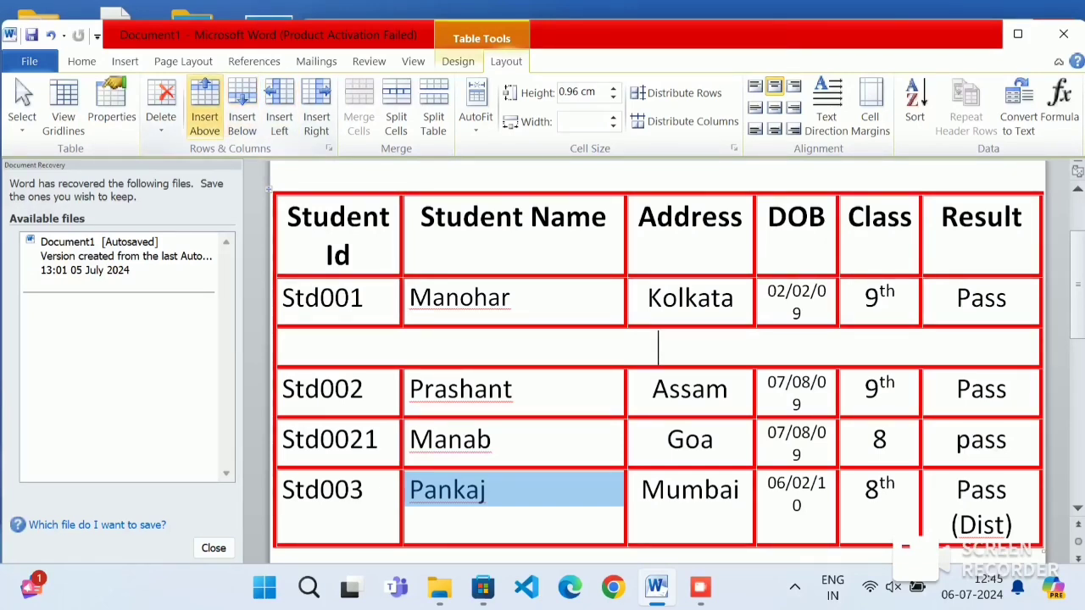
{"action": "left_click", "coordinate": [161, 106]}
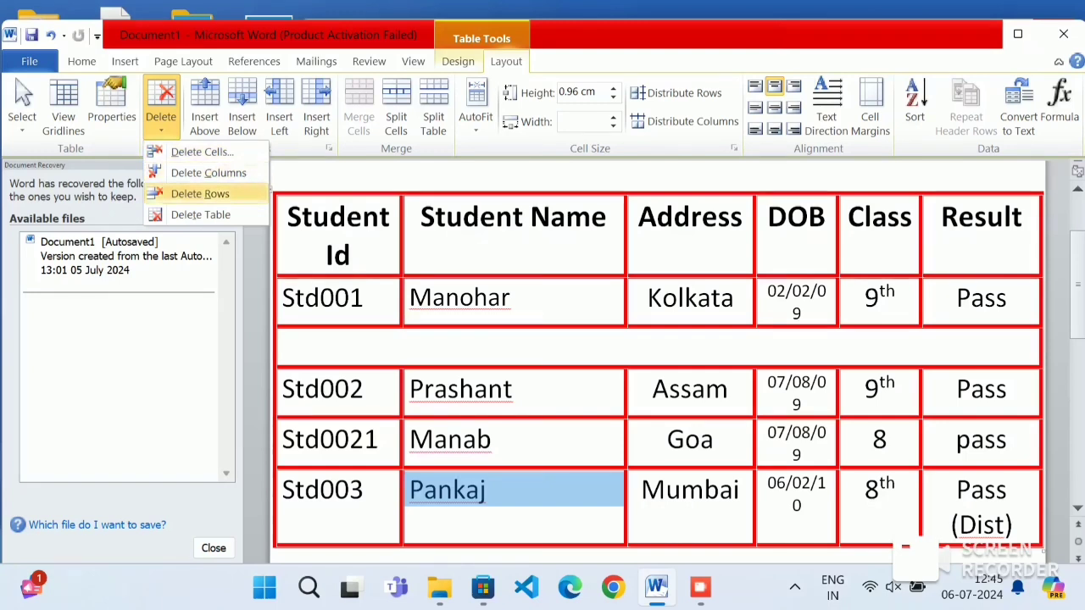
{"action": "left_click", "coordinate": [200, 193]}
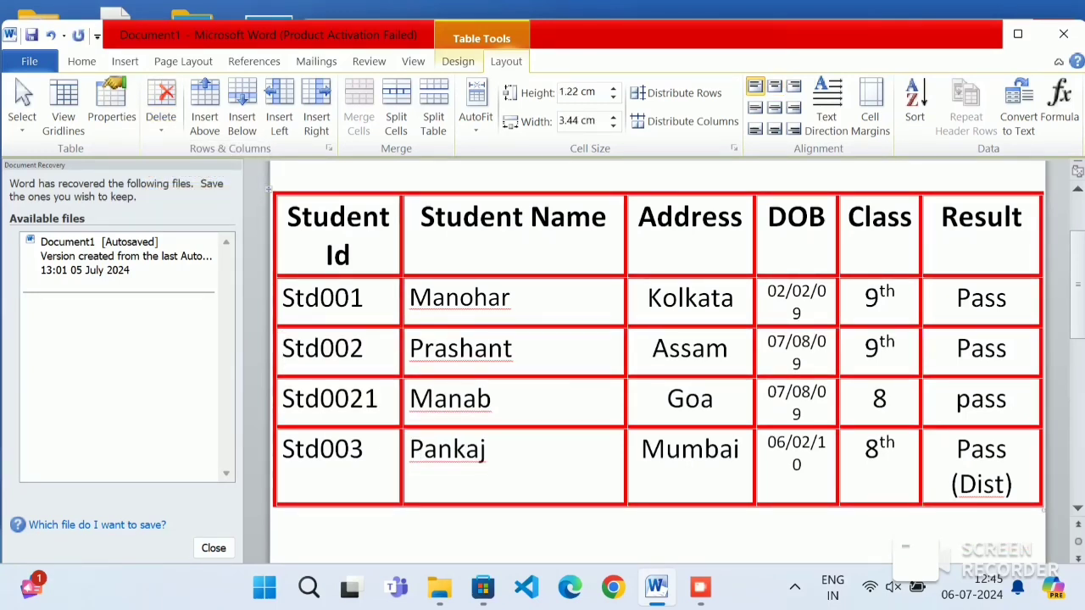
{"action": "mouse_move", "coordinate": [700, 587]}
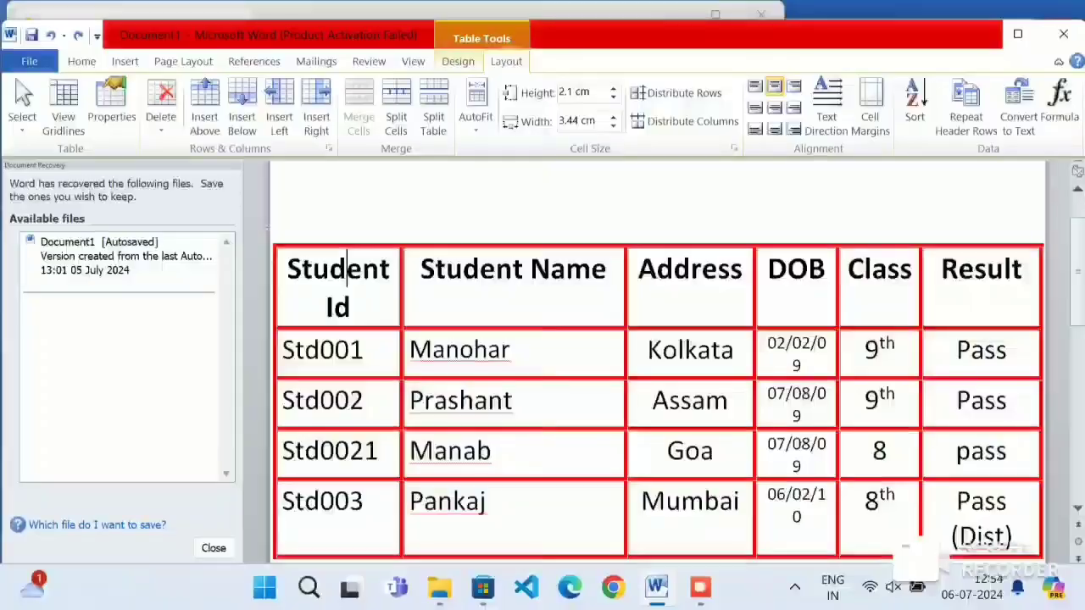
{"action": "mouse_move", "coordinate": [371, 72]}
{"action": "left_mouse_down"}
{"action": "mouse_move", "coordinate": [433, 119]}
{"action": "mouse_move", "coordinate": [375, 68]}
{"action": "left_mouse_up"}
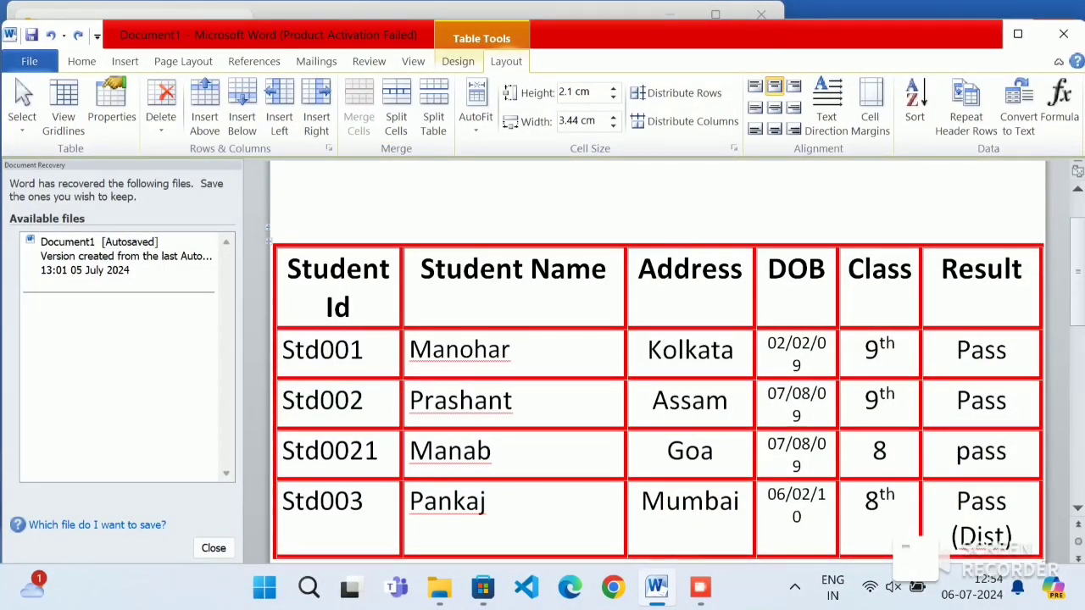
{"action": "left_click", "coordinate": [700, 586]}
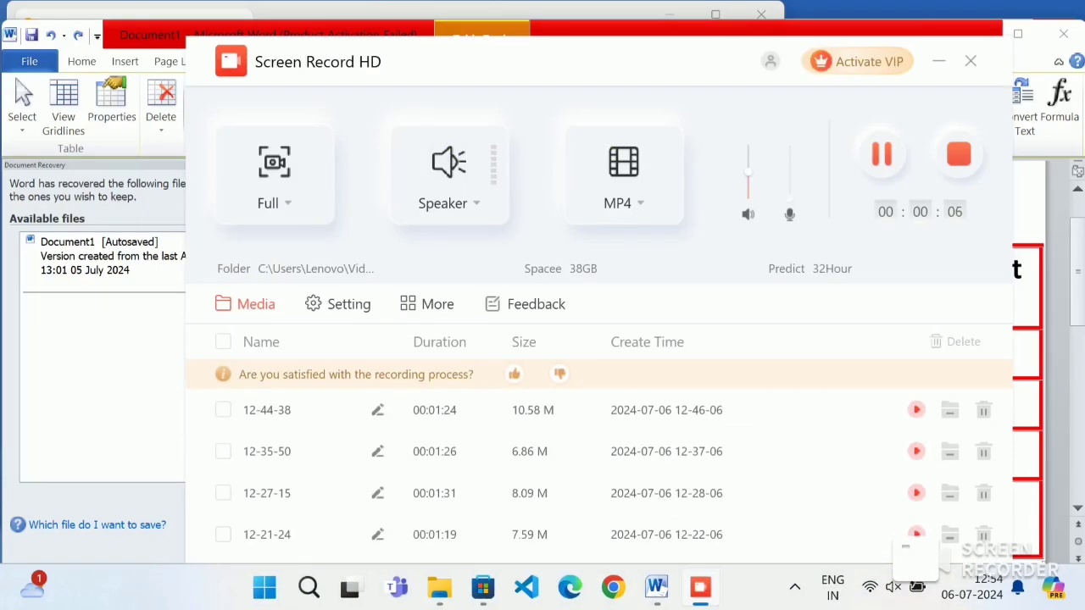
{"action": "left_click", "coordinate": [700, 587]}
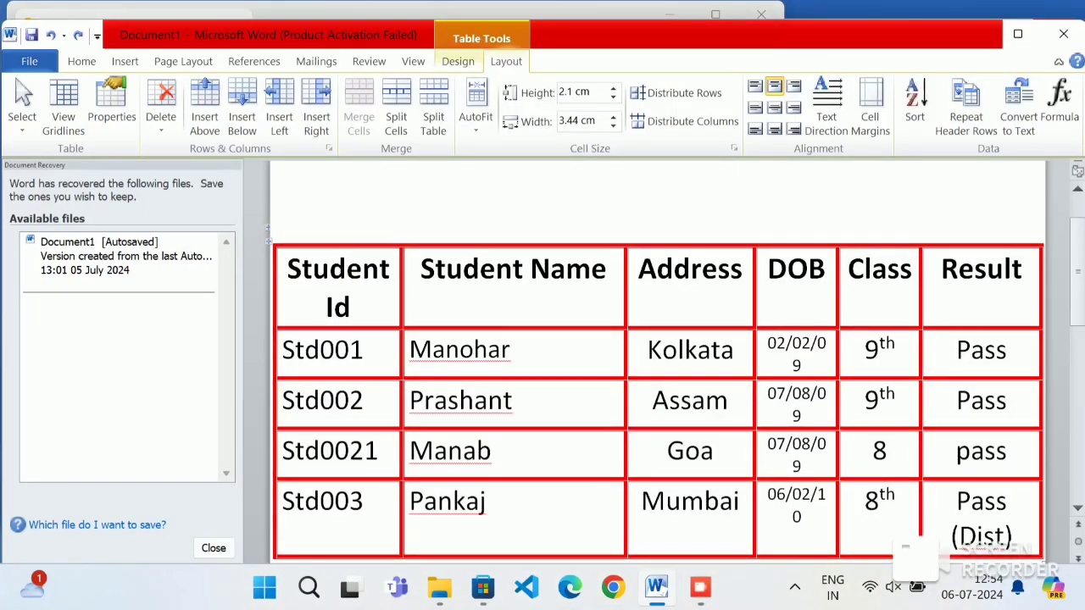
Step: Split the Student Id header cell into one column and two rows and deselect it
{"action": "left_click", "coordinate": [352, 307]}
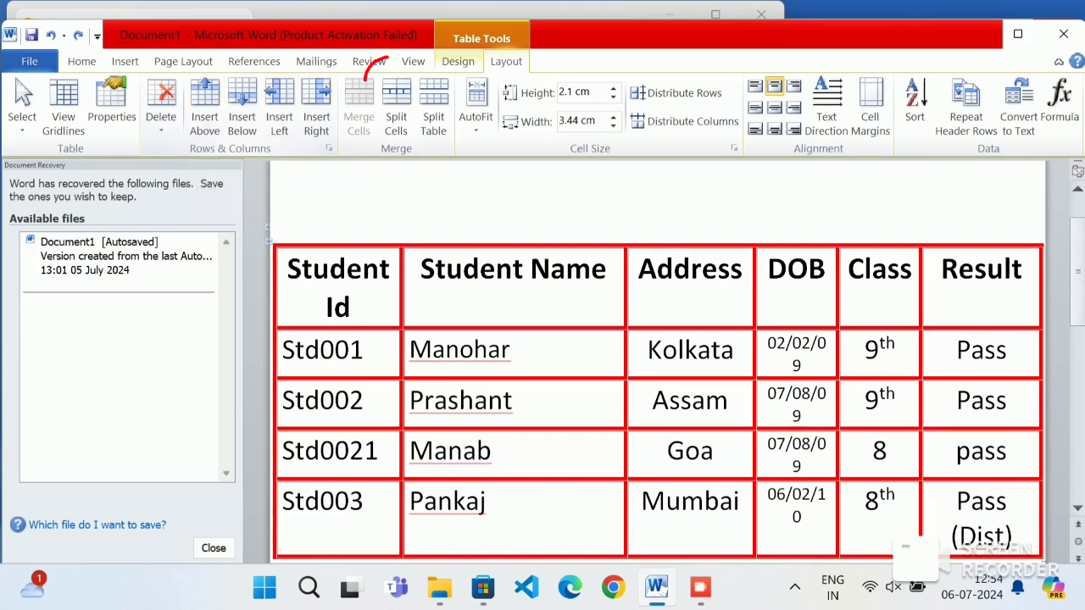
{"action": "left_click", "coordinate": [396, 106]}
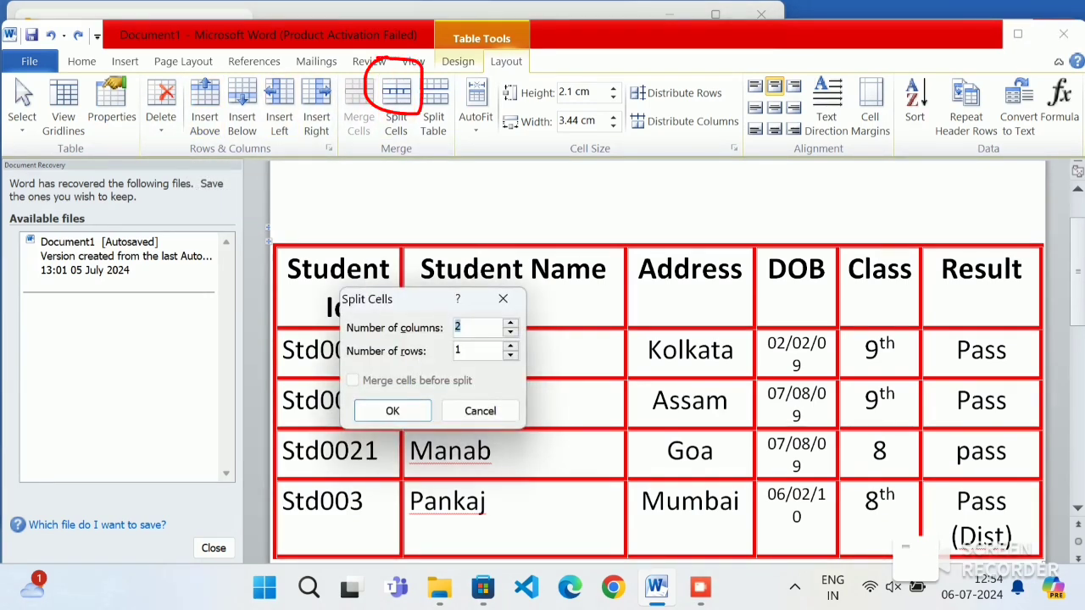
{"action": "left_click_drag", "start_coordinate": [413, 301], "coordinate": [644, 225]}
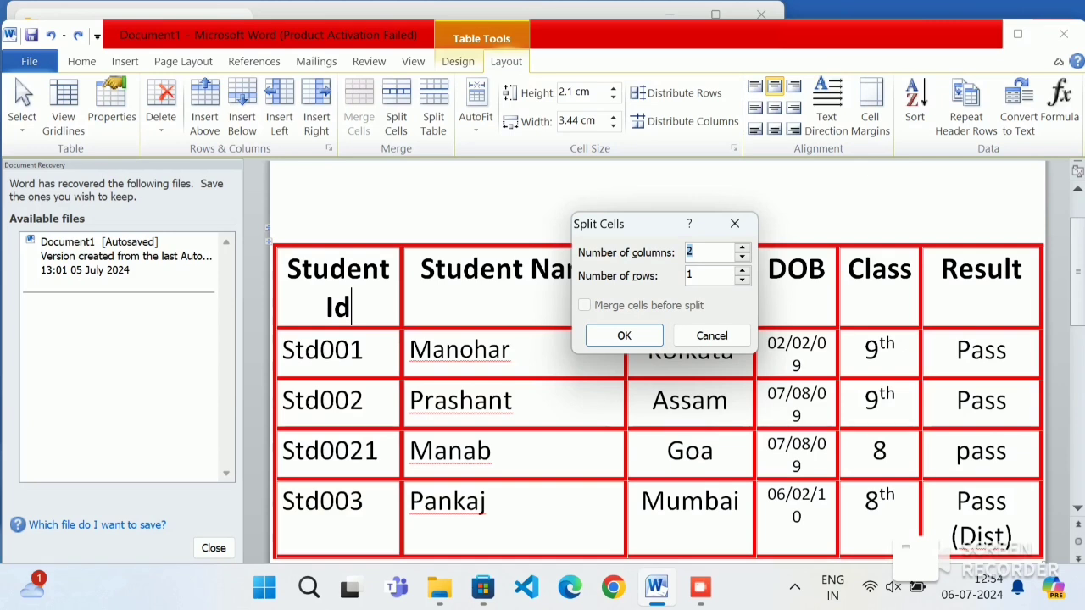
{"action": "key", "text": "BackSpace"}
{"action": "type", "text": "1"}
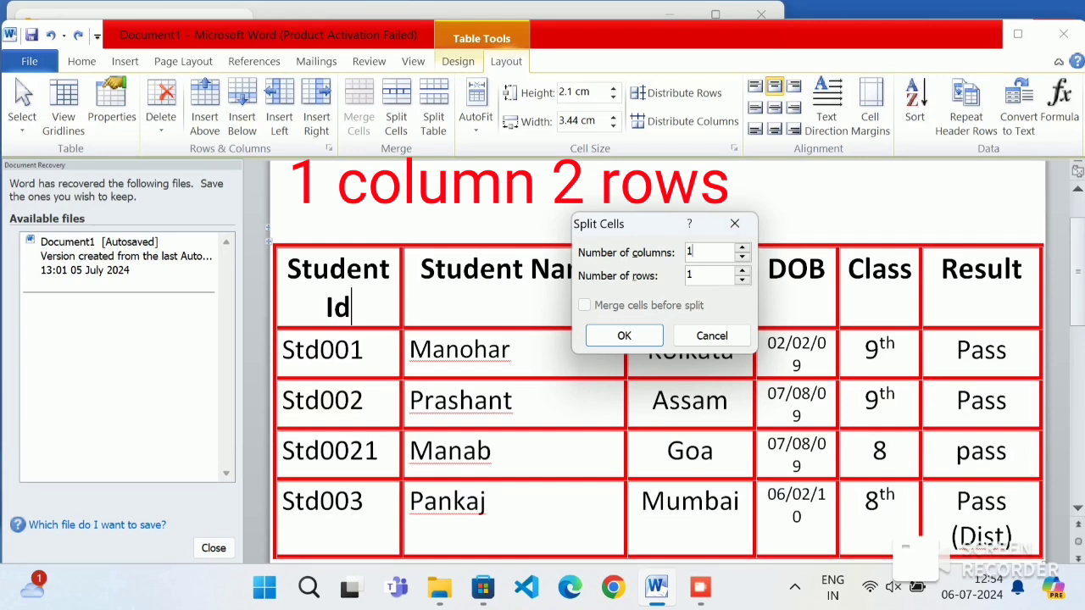
{"action": "key", "text": "Tab"}
{"action": "type", "text": "2"}
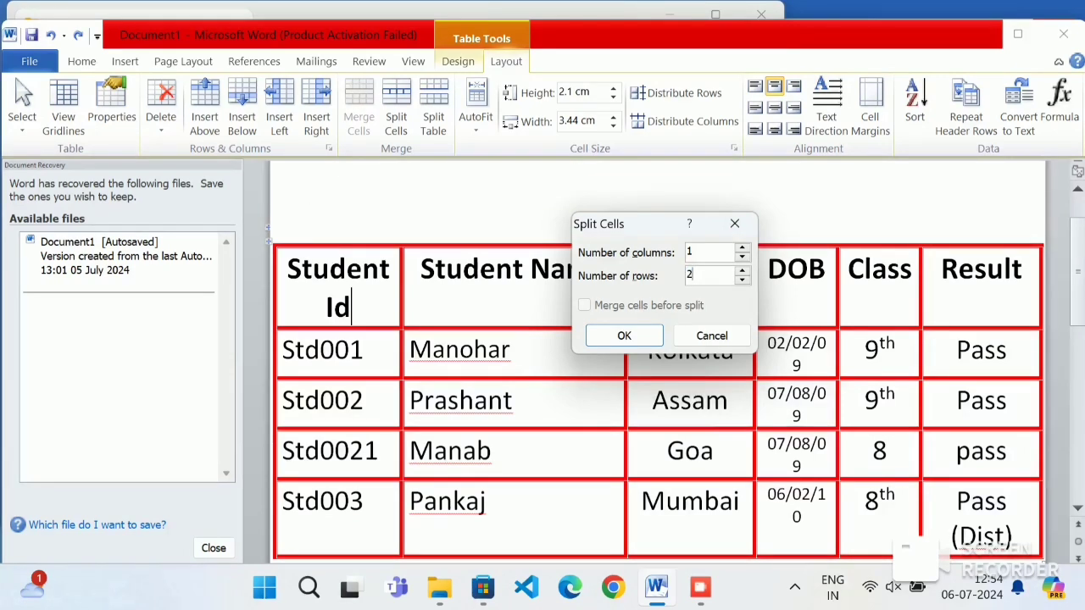
{"action": "key", "text": "Return"}
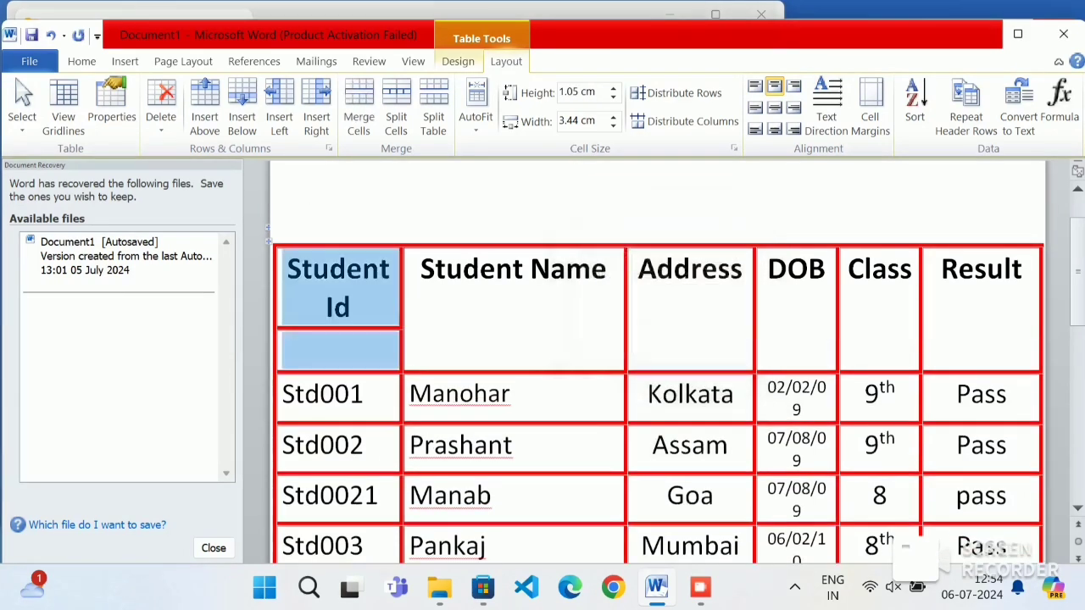
{"action": "left_click", "coordinate": [352, 306]}
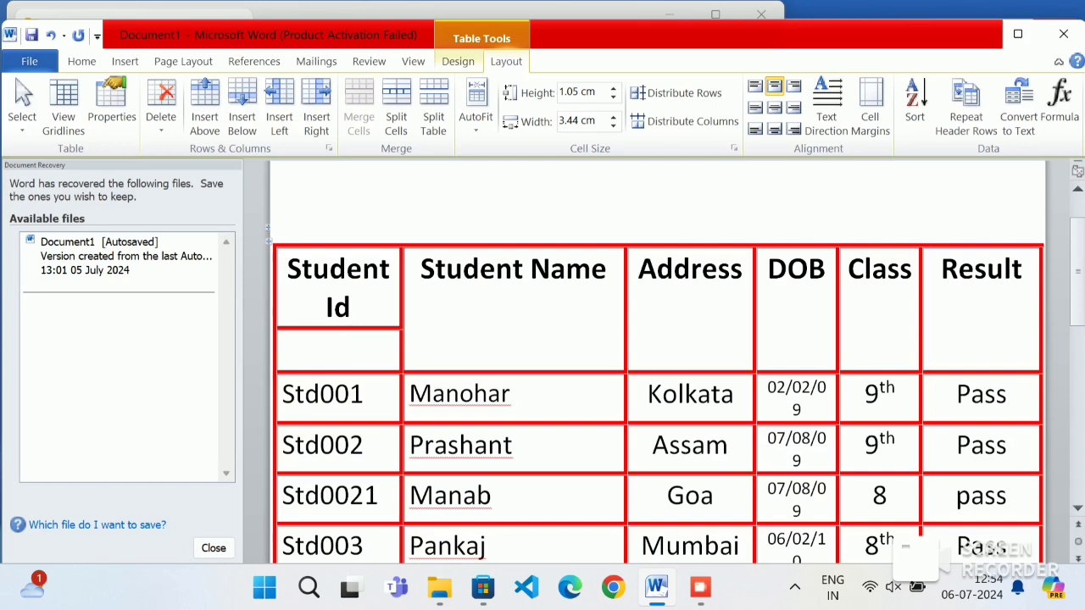
Step: Split the empty cell below the Student Id header into two columns and one row
{"action": "left_click", "coordinate": [339, 350]}
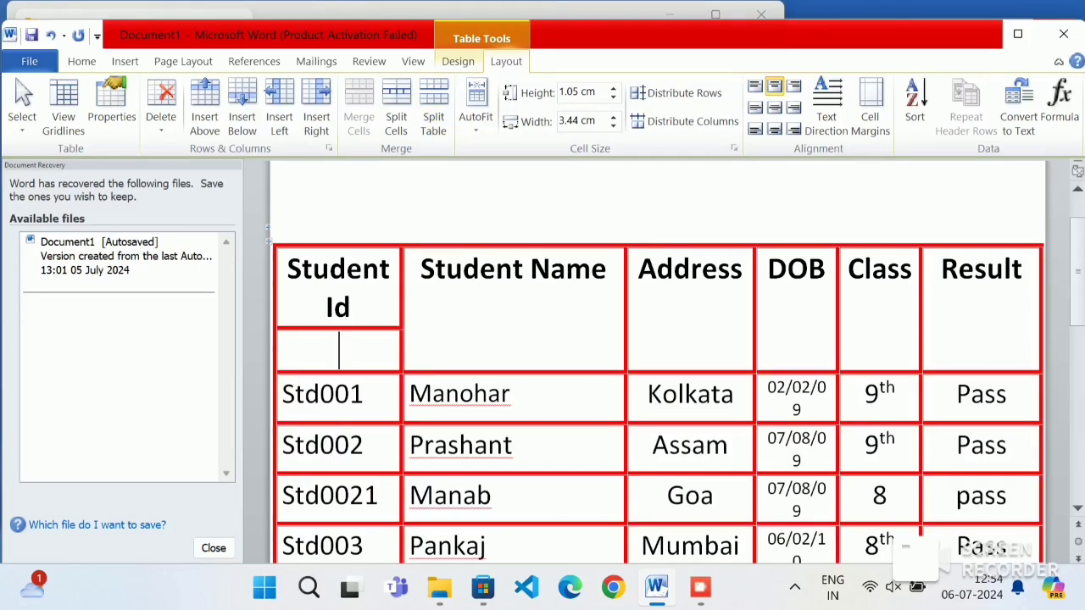
{"action": "left_click", "coordinate": [396, 110]}
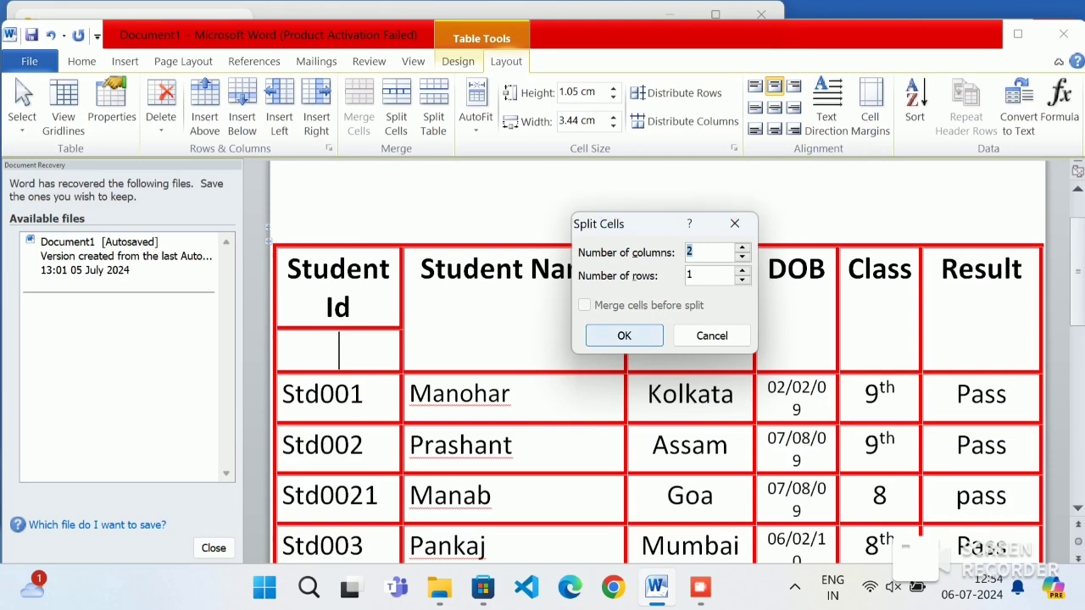
{"action": "key", "text": "Return"}
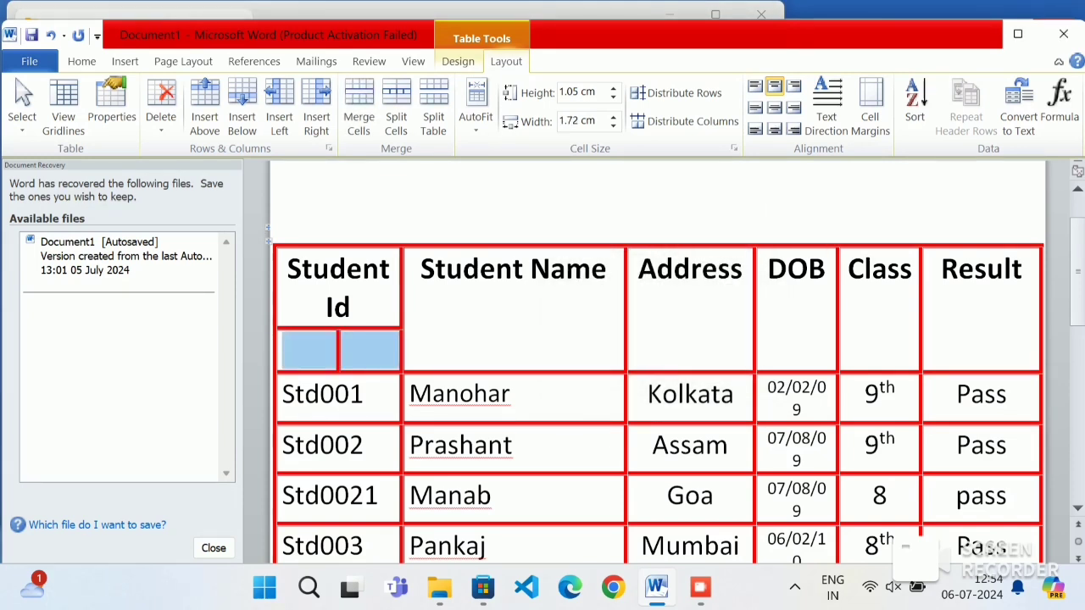
Step: Enter Sec 1 and Sec 2 in the two small cells below the Student Id header
{"action": "left_click", "coordinate": [307, 351]}
{"action": "type", "text": "se"}
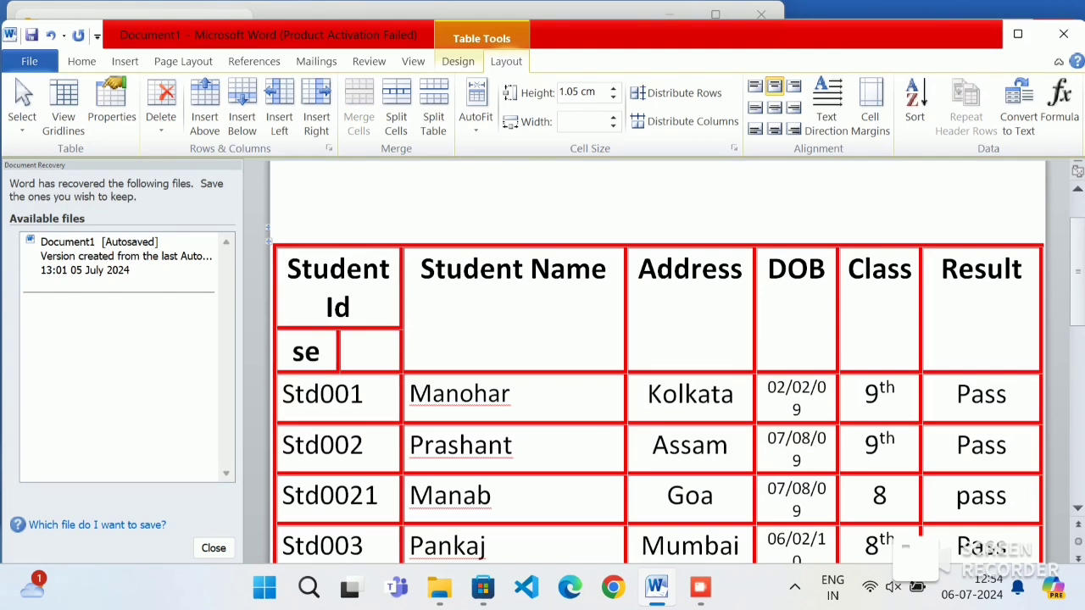
{"action": "type", "text": "c 1"}
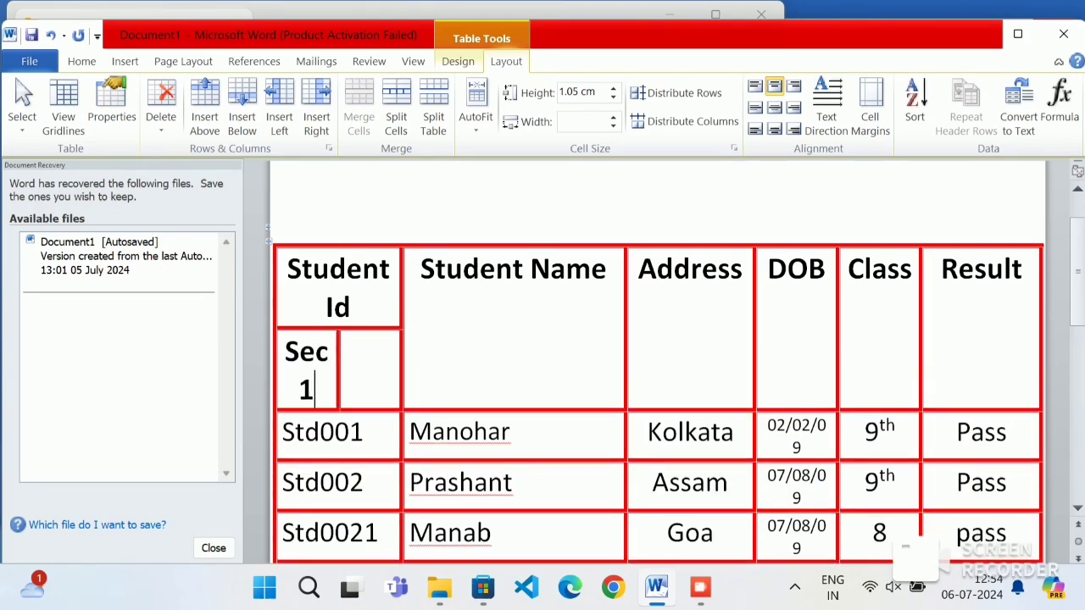
{"action": "left_click", "coordinate": [370, 352]}
{"action": "type", "text": "sec 2"}
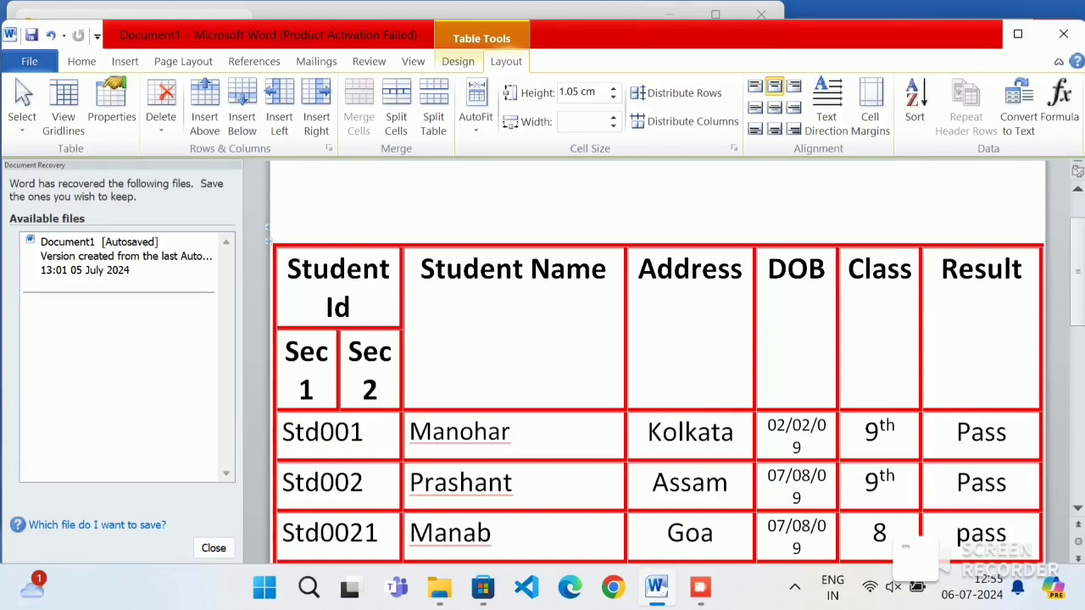
Step: Merge the Sec 1 and Sec 2 cells and split the merged cell back into two columns and one row
{"action": "left_click_drag", "start_coordinate": [382, 386], "coordinate": [317, 375]}
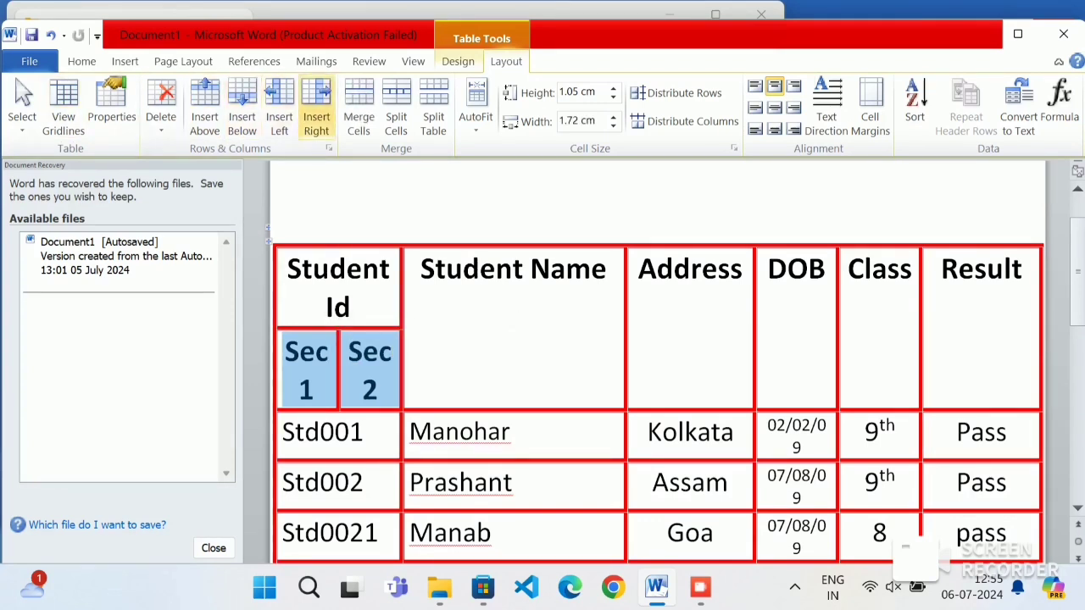
{"action": "left_click", "coordinate": [358, 105]}
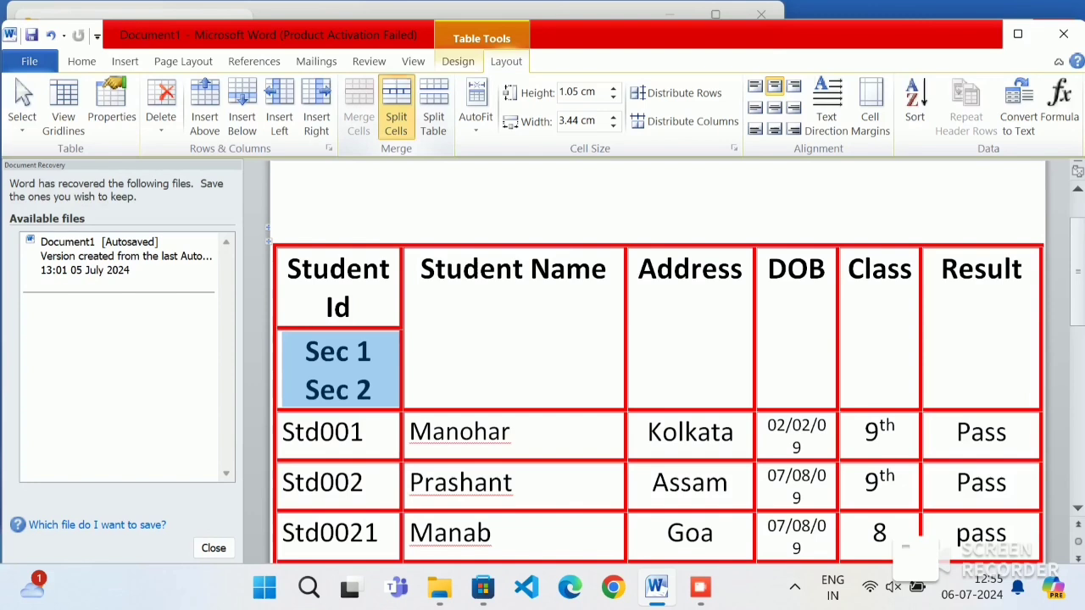
{"action": "left_click", "coordinate": [396, 106]}
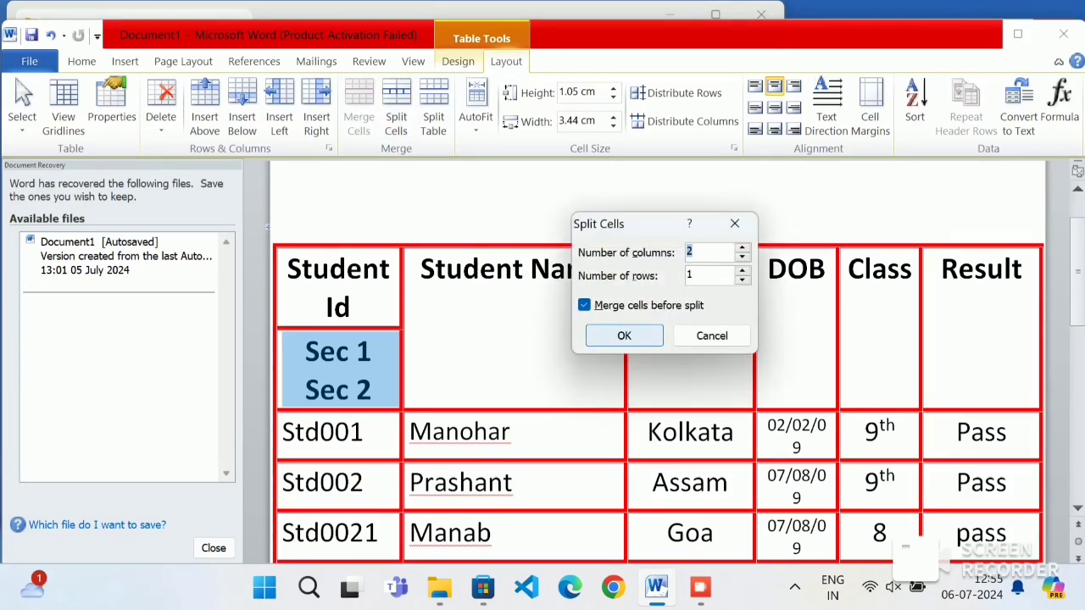
{"action": "key", "text": "Return"}
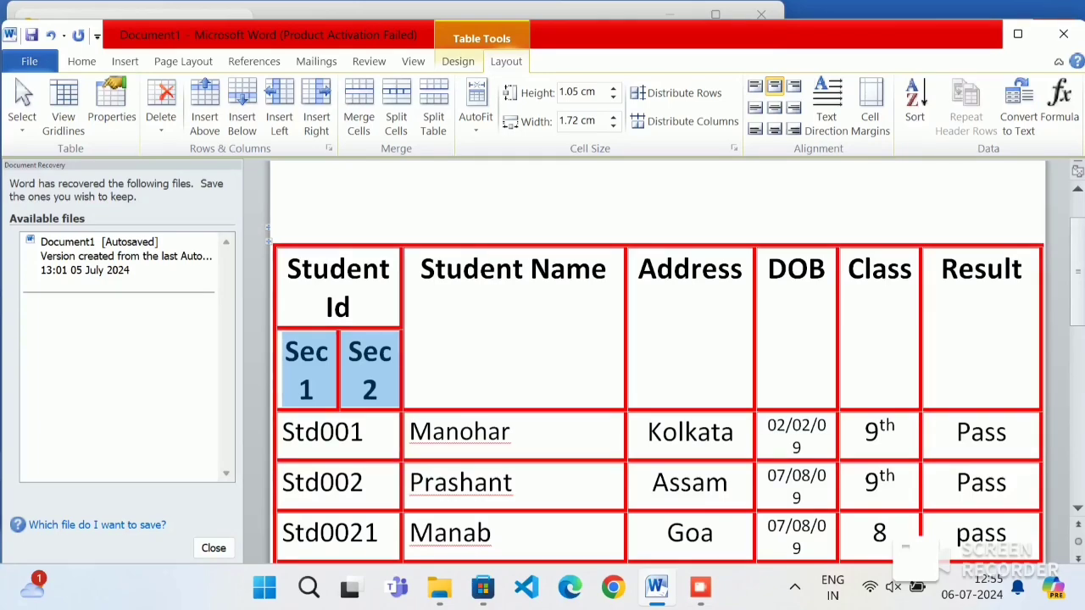
{"action": "mouse_move", "coordinate": [700, 587]}
{"action": "left_click", "coordinate": [378, 352]}
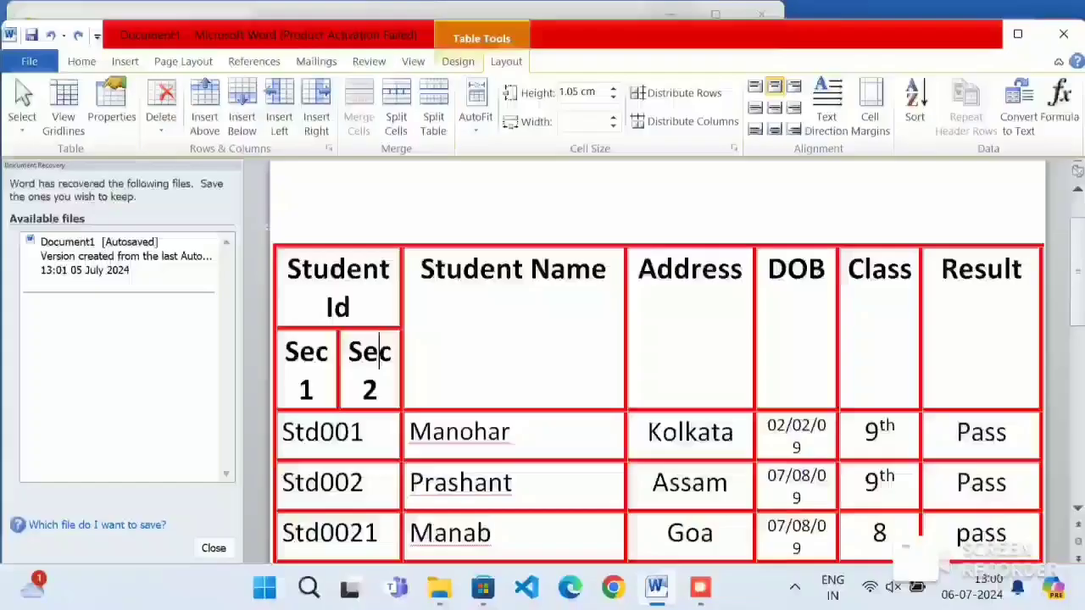
Step: Merge the Student Id header cell with the Sec 1 and Sec 2 cells below it into one cell
{"action": "left_click_drag", "start_coordinate": [288, 268], "coordinate": [373, 381]}
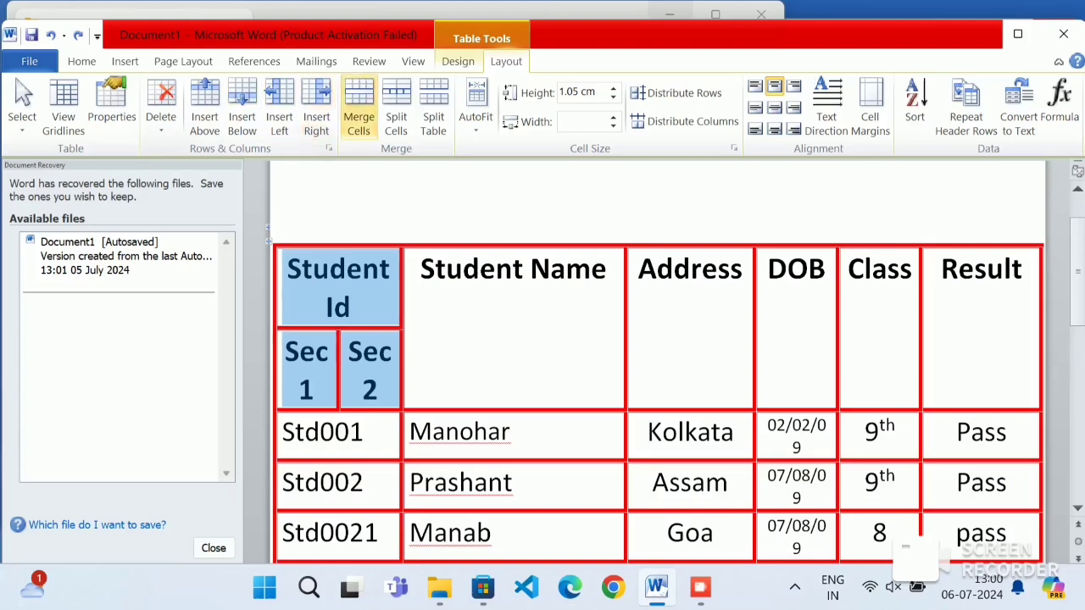
{"action": "left_click", "coordinate": [396, 106]}
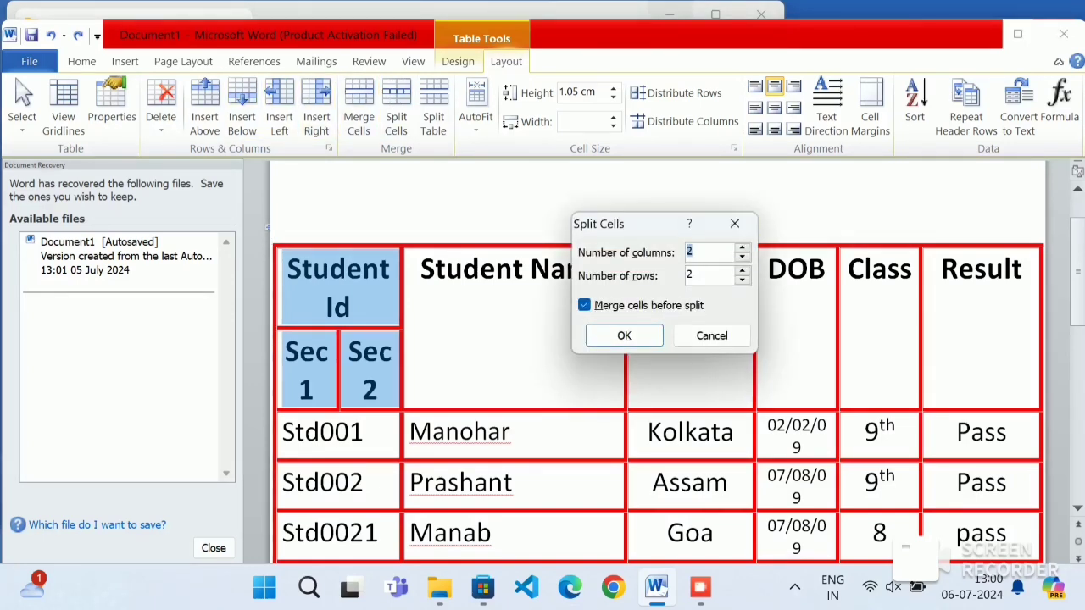
{"action": "left_click", "coordinate": [734, 223]}
{"action": "left_click", "coordinate": [359, 106]}
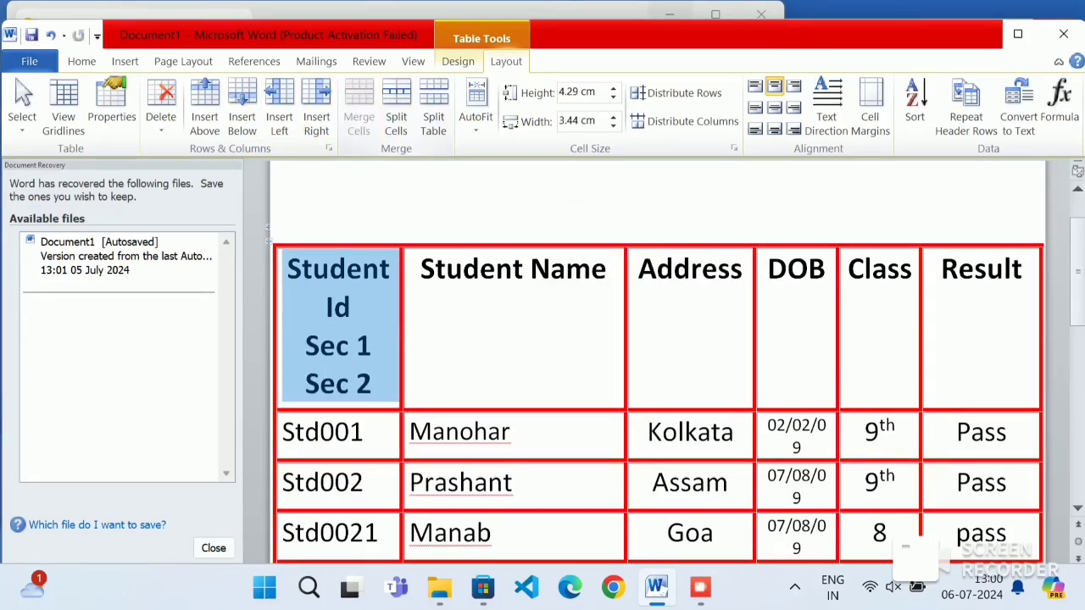
Step: Delete the Sec 1 and Sec 2 text from the Student Id header cell and try to reduce the header row's height
{"action": "left_click", "coordinate": [375, 347]}
{"action": "left_click_drag", "start_coordinate": [374, 385], "coordinate": [309, 348]}
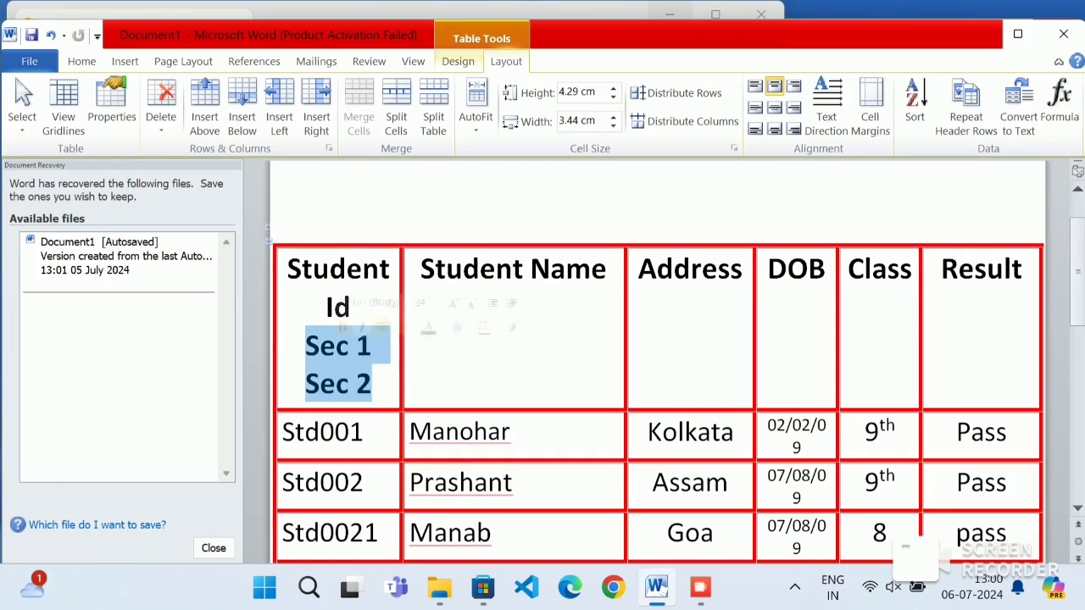
{"action": "key", "text": "Delete"}
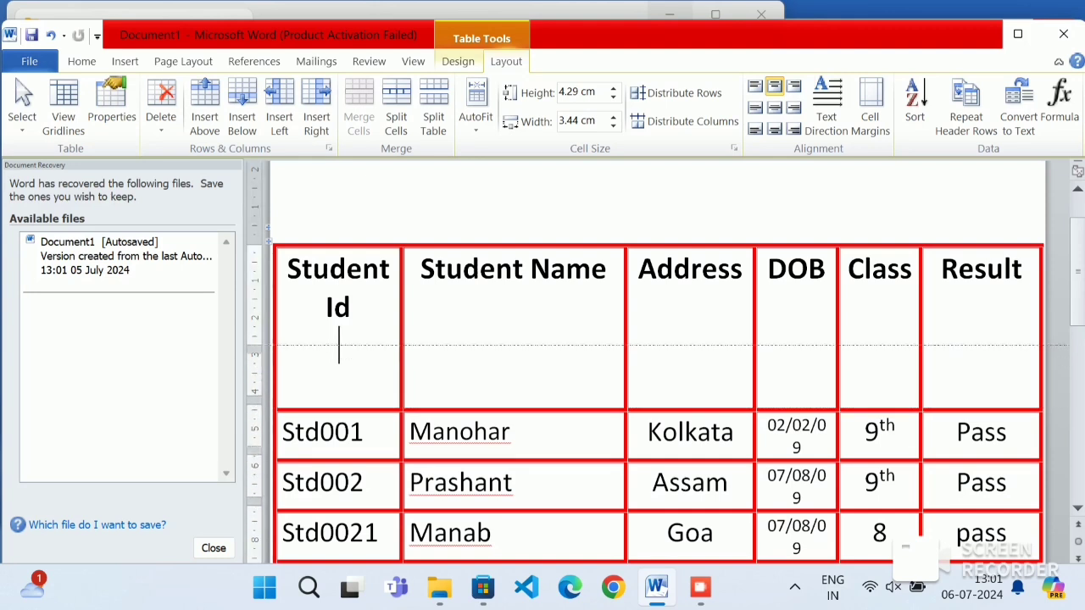
{"action": "key", "text": "Delete"}
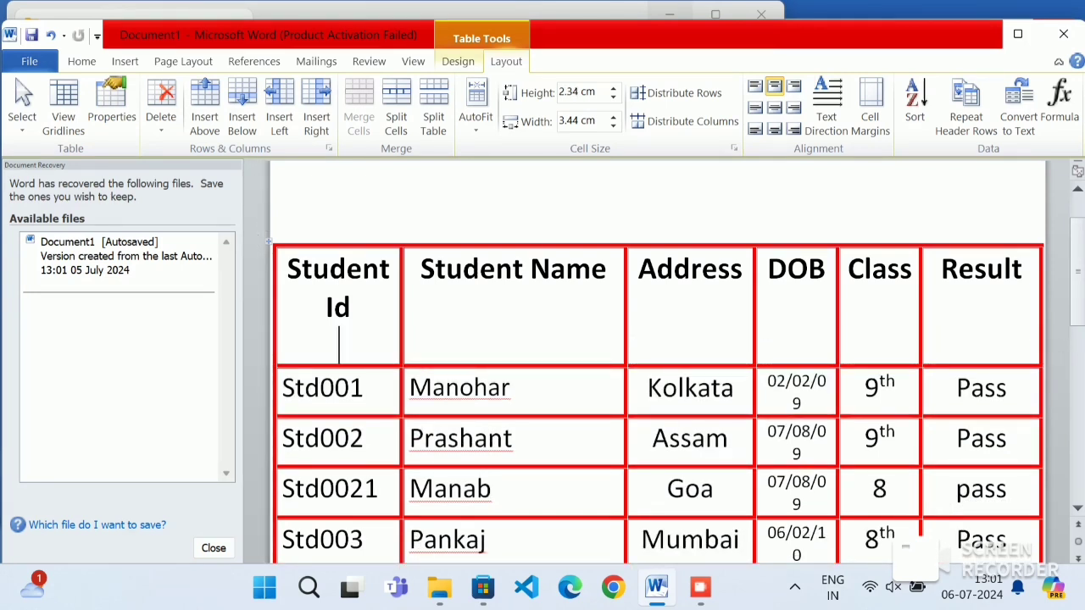
{"action": "left_click_drag", "start_coordinate": [339, 366], "coordinate": [339, 335]}
{"action": "left_click_drag", "start_coordinate": [339, 336], "coordinate": [339, 336]}
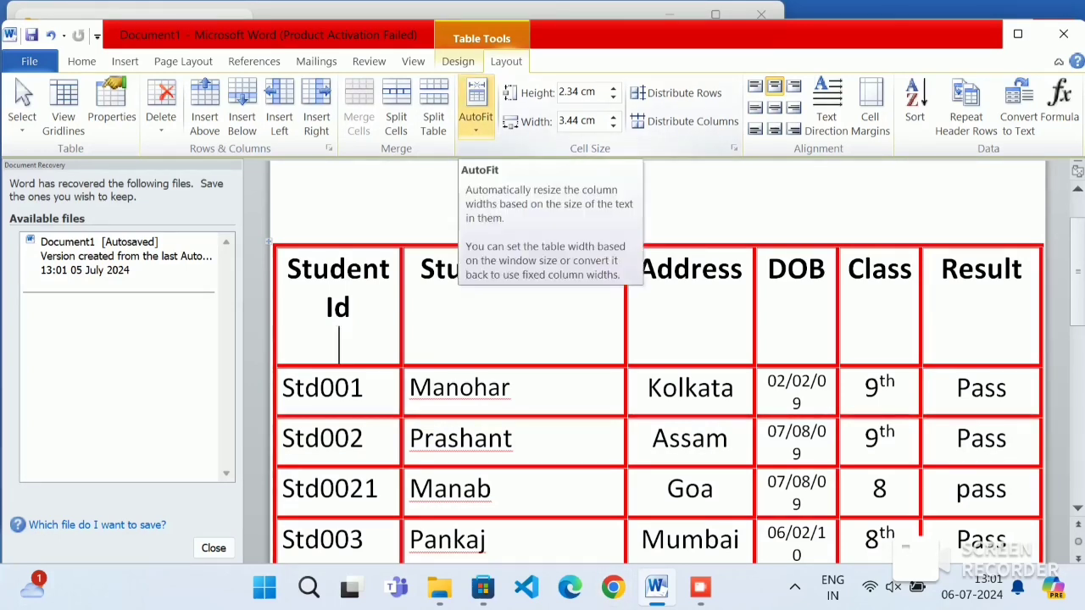
Step: Apply AutoFit Contents and AutoFit Window to the student table
{"action": "left_click", "coordinate": [476, 109]}
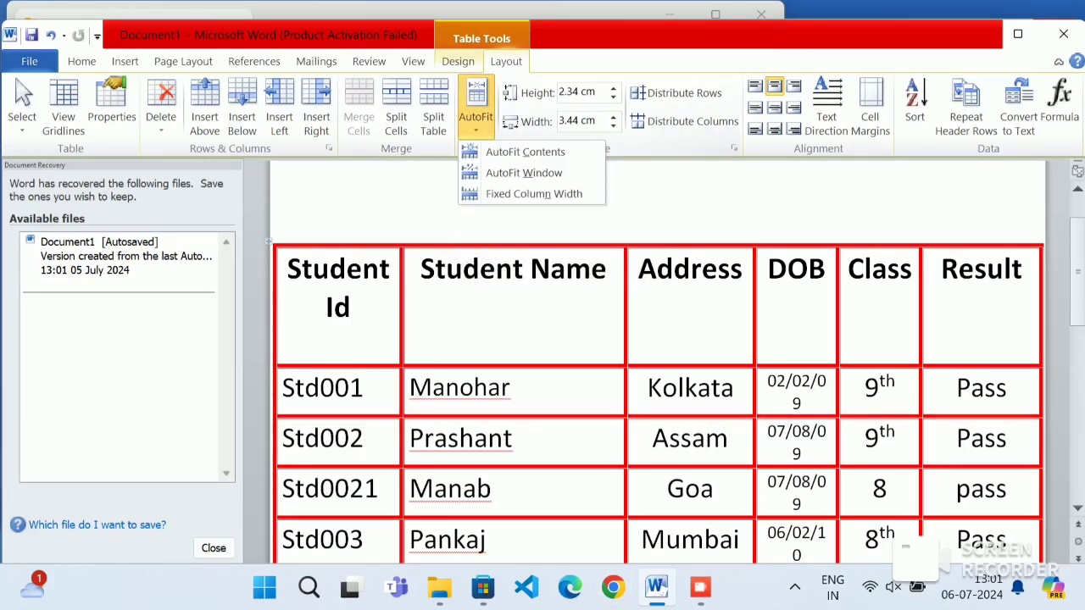
{"action": "left_click", "coordinate": [509, 150]}
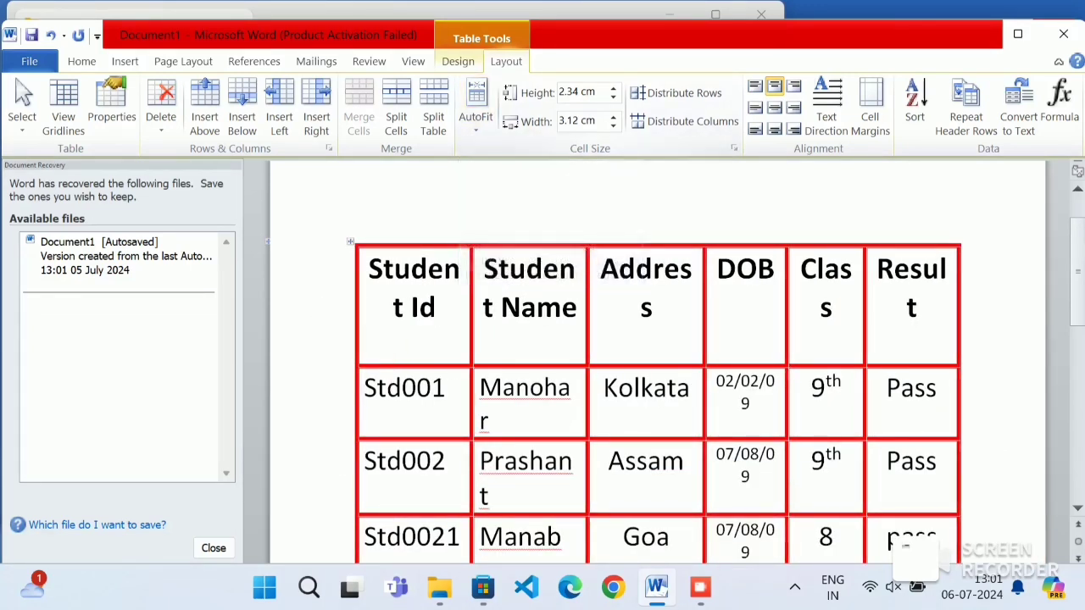
{"action": "left_click", "coordinate": [436, 307]}
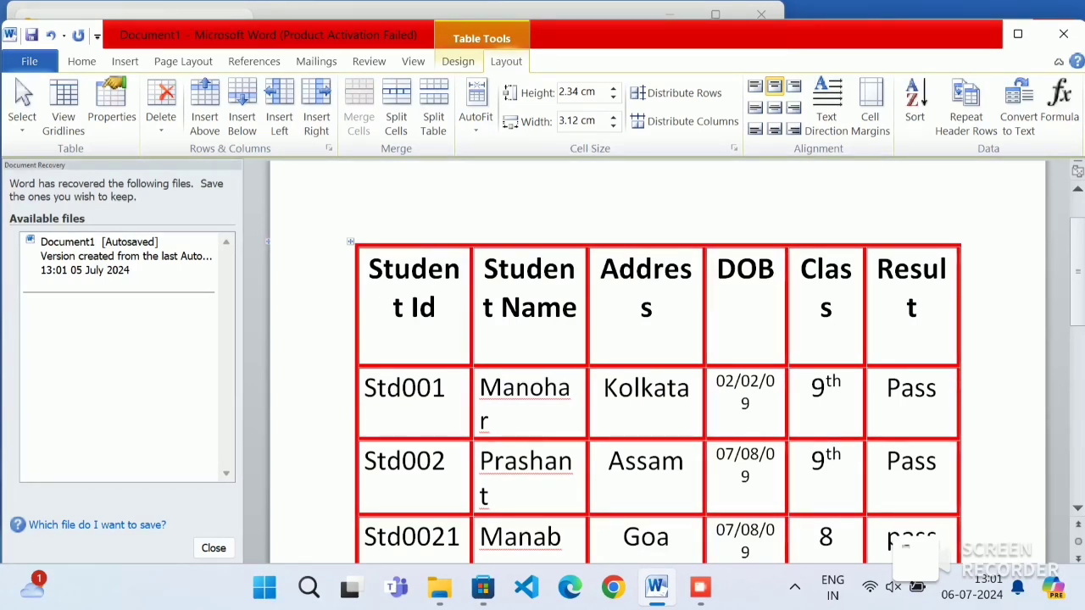
{"action": "left_click", "coordinate": [475, 110]}
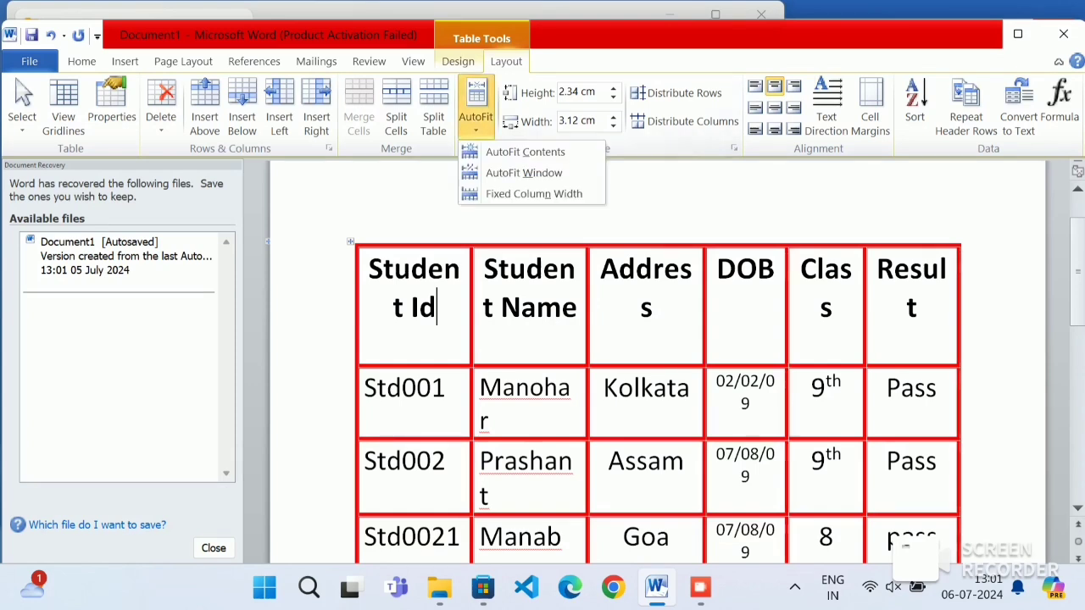
{"action": "left_click", "coordinate": [524, 173]}
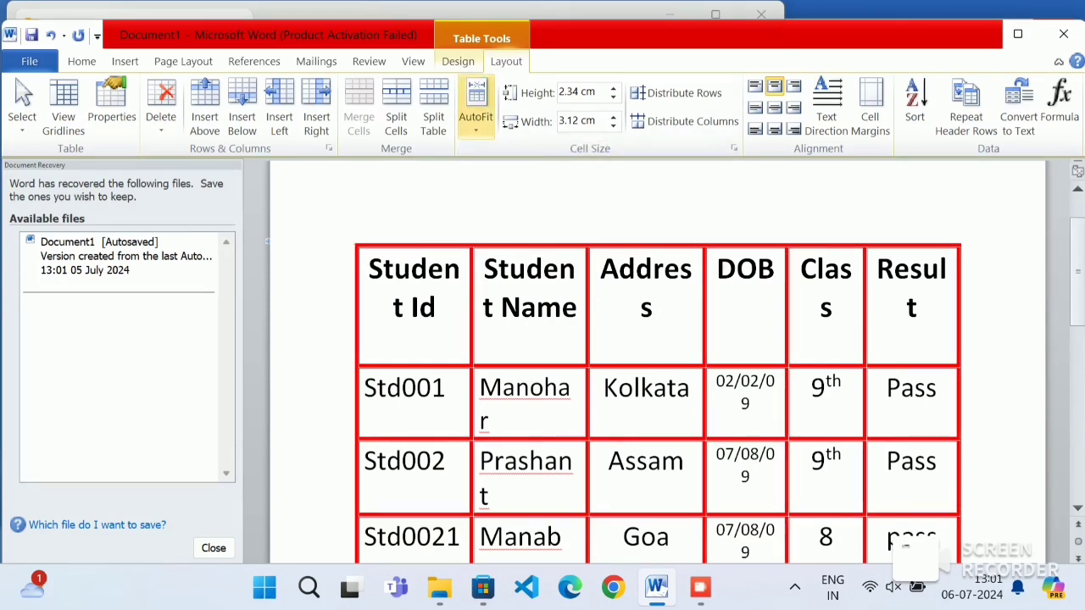
Step: Apply Fixed Column Width to the student table and undo the AutoFit changes
{"action": "left_click", "coordinate": [475, 111]}
{"action": "left_click", "coordinate": [534, 194]}
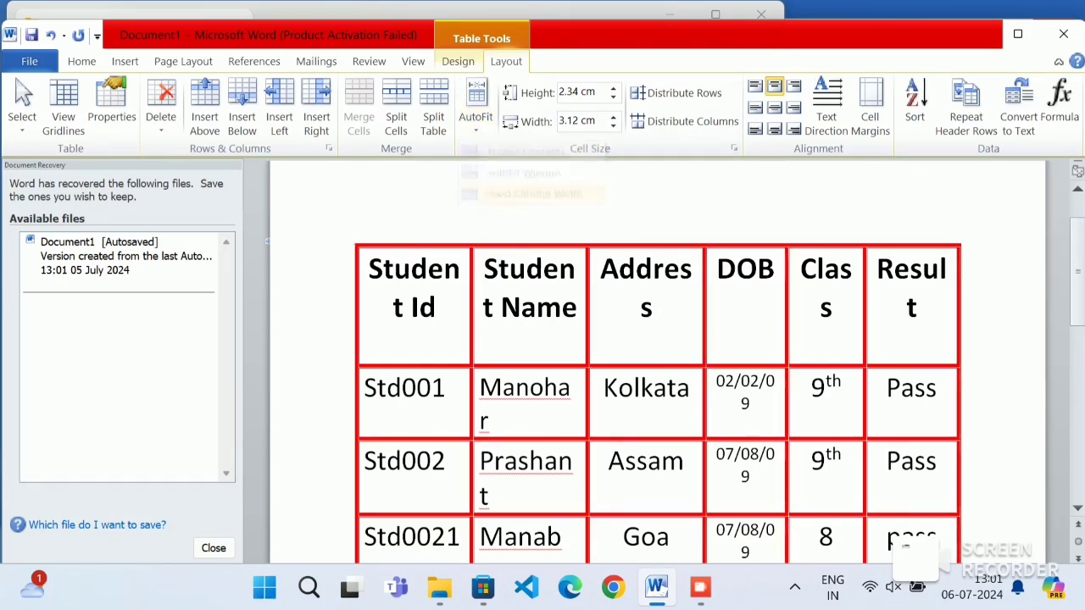
{"action": "left_click", "coordinate": [475, 110]}
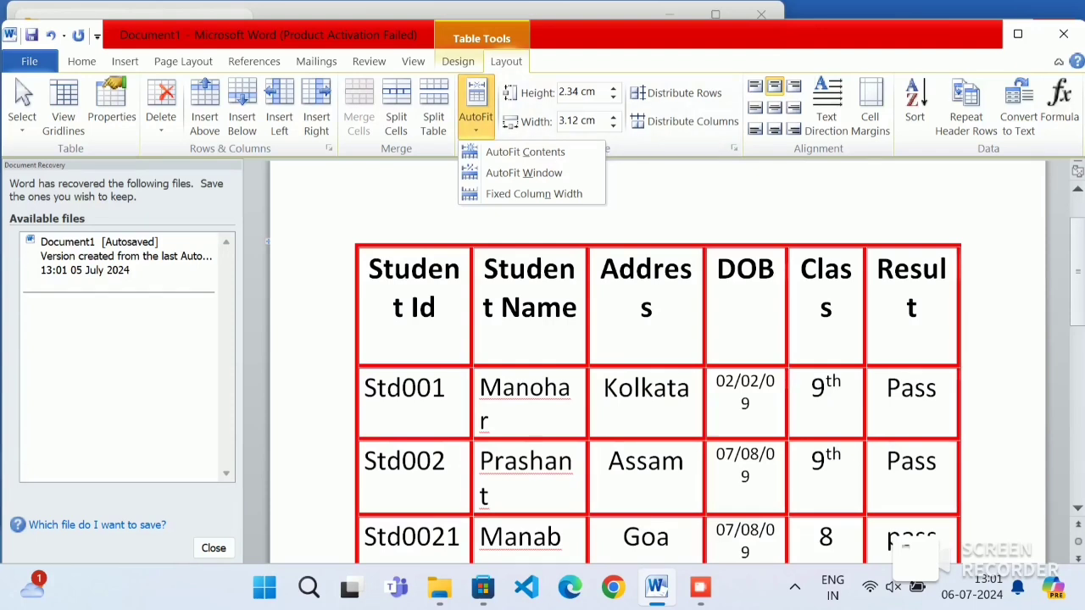
{"action": "left_click", "coordinate": [436, 307]}
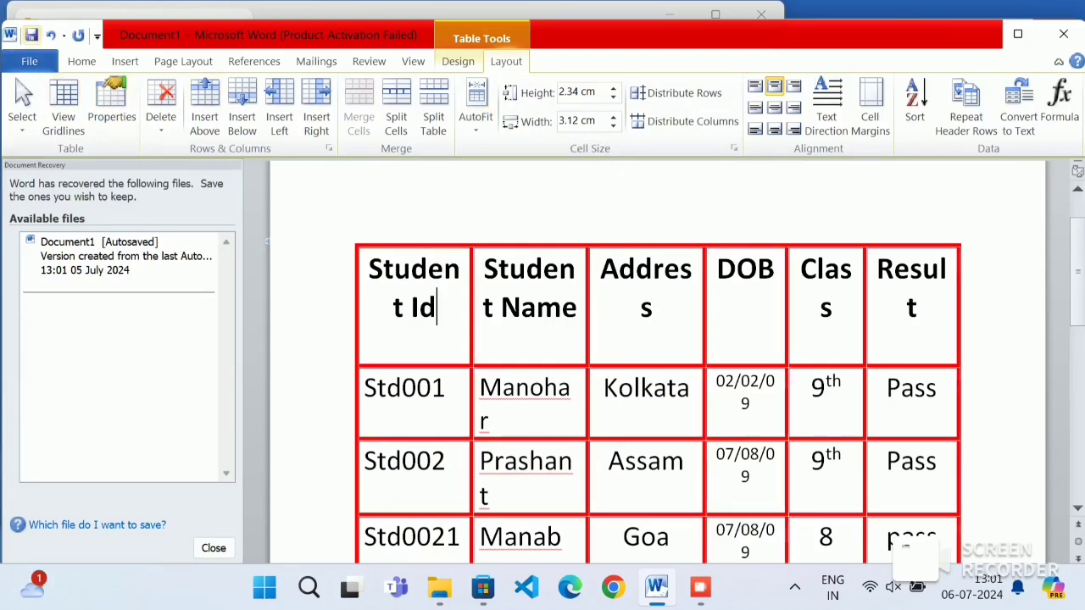
{"action": "left_click", "coordinate": [51, 35]}
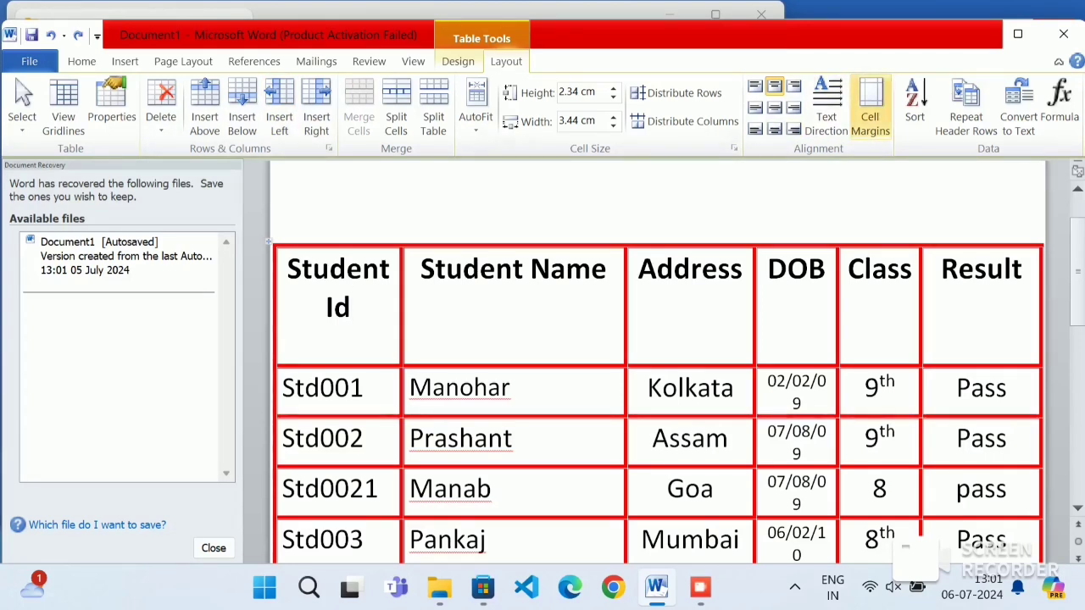
{"action": "left_click_drag", "start_coordinate": [805, 59], "coordinate": [795, 152]}
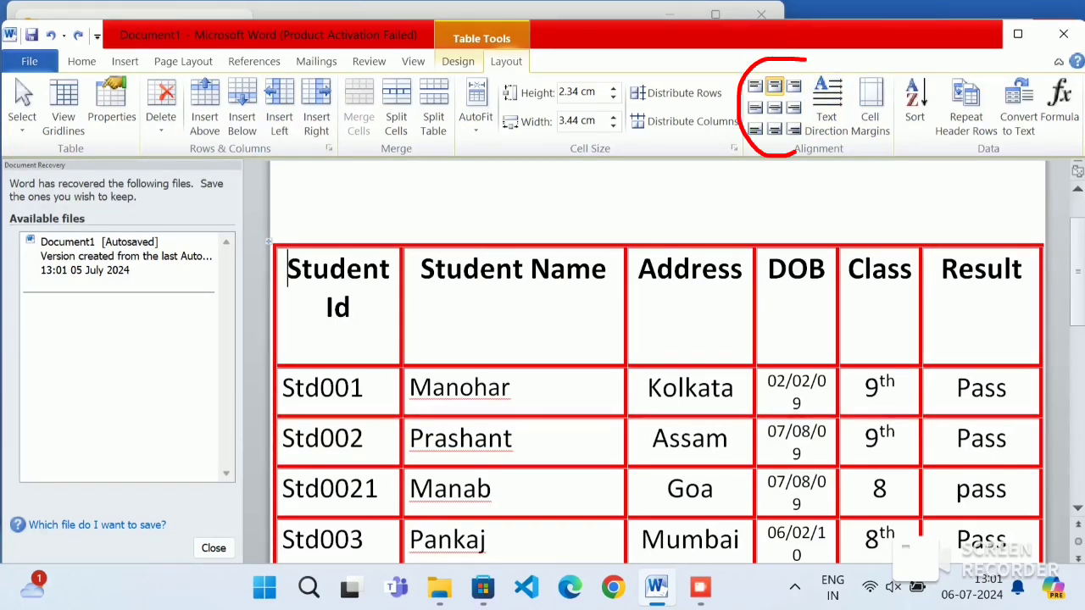
Step: Widen the DOB column to about 3.94 cm and select the DOB heading text
{"action": "left_click_drag", "start_coordinate": [288, 270], "coordinate": [363, 309]}
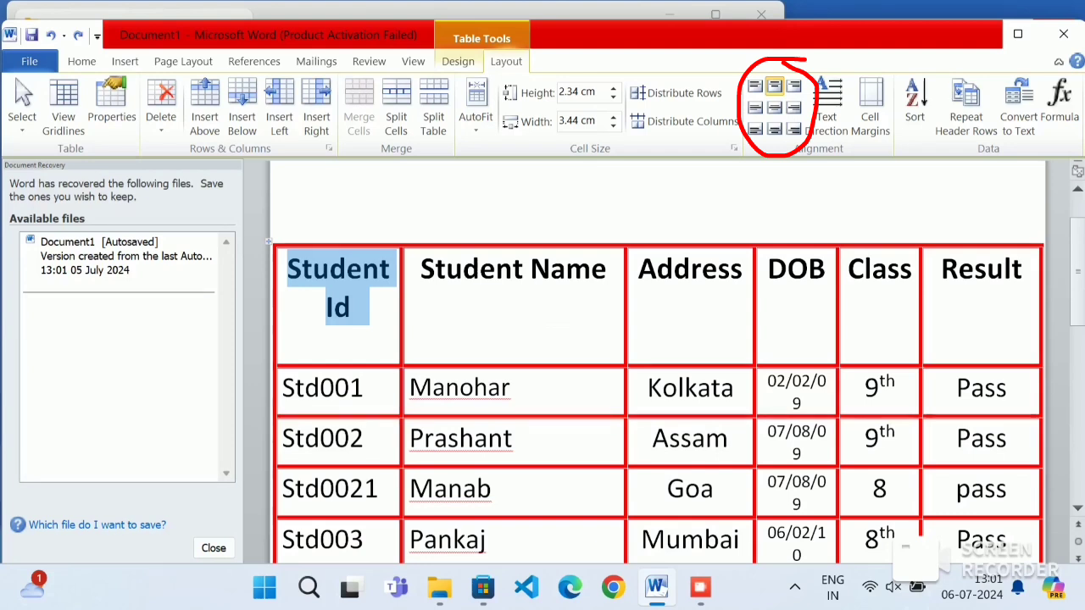
{"action": "left_click_drag", "start_coordinate": [826, 269], "coordinate": [767, 269]}
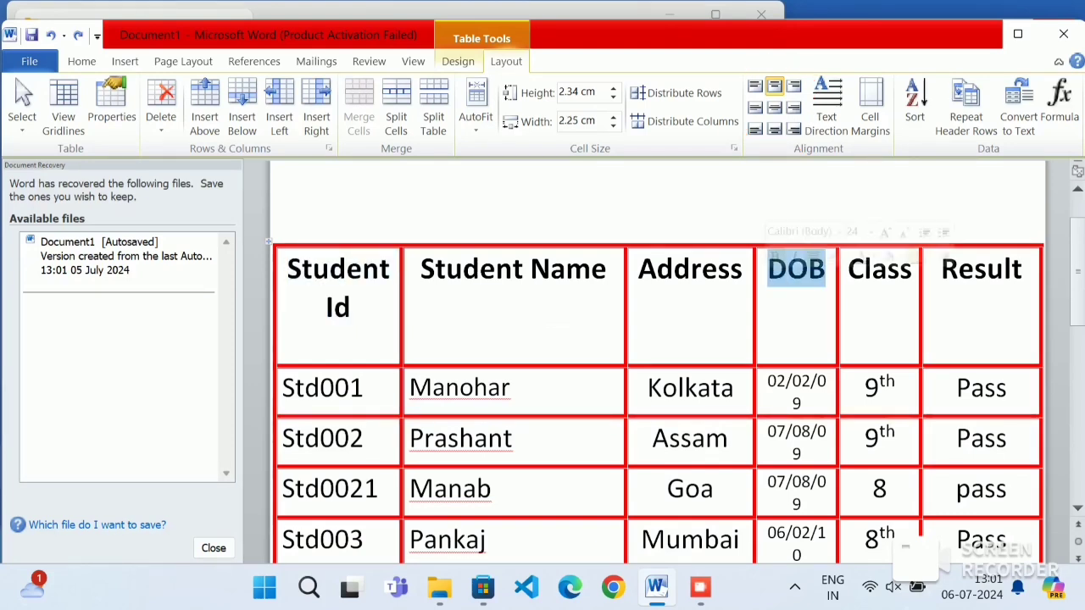
{"action": "left_click_drag", "start_coordinate": [837, 331], "coordinate": [901, 331]}
{"action": "left_click_drag", "start_coordinate": [857, 270], "coordinate": [798, 270]}
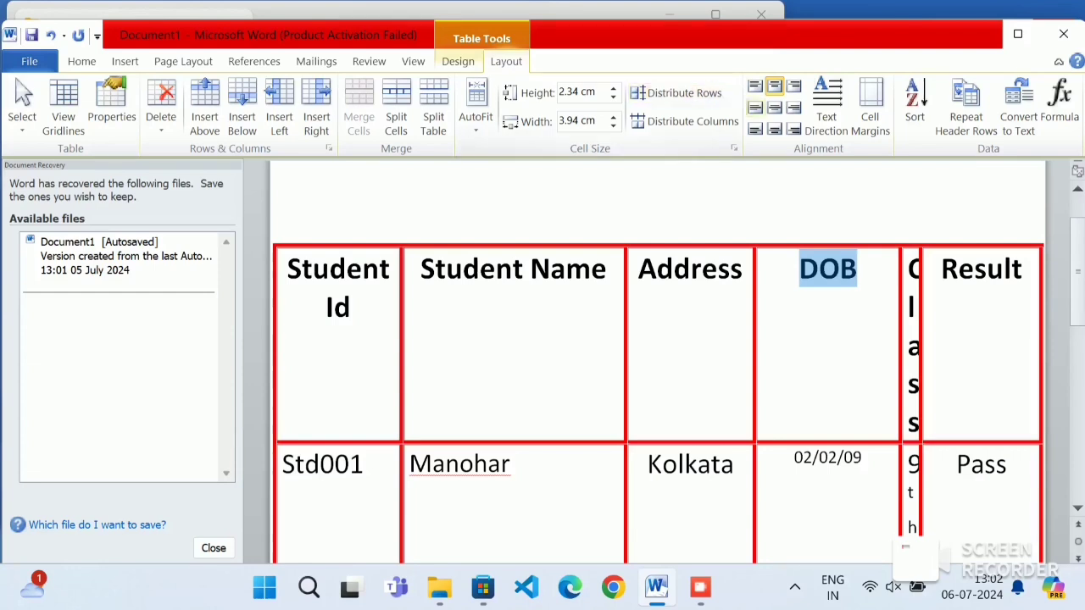
Step: Apply all nine cell alignments in turn to the DOB heading, starting with Align Top Left and ending with Align Bottom Right
{"action": "left_click", "coordinate": [755, 86]}
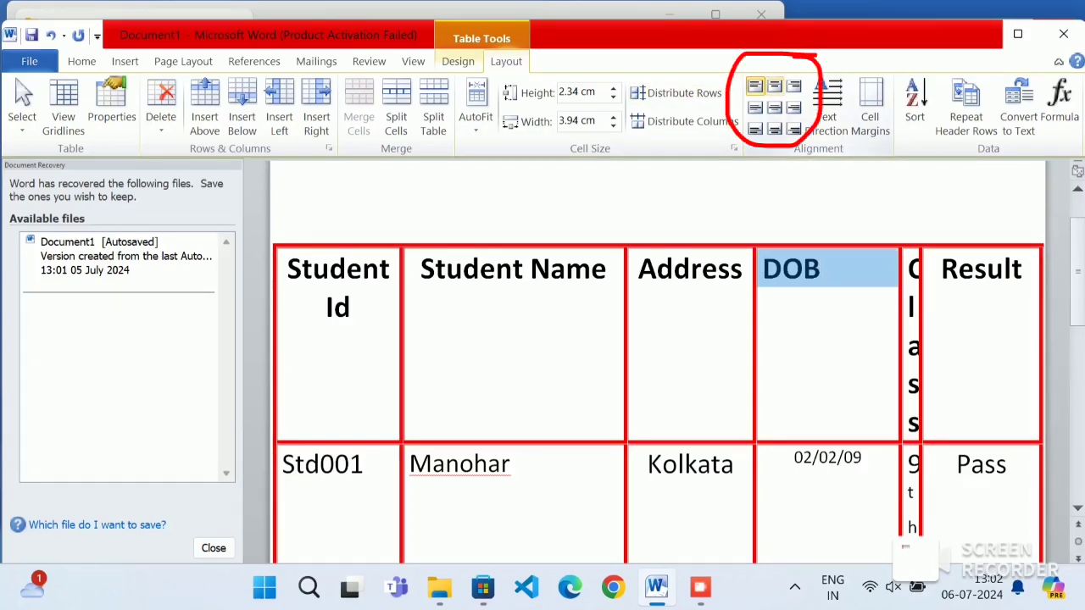
{"action": "left_click", "coordinate": [774, 85]}
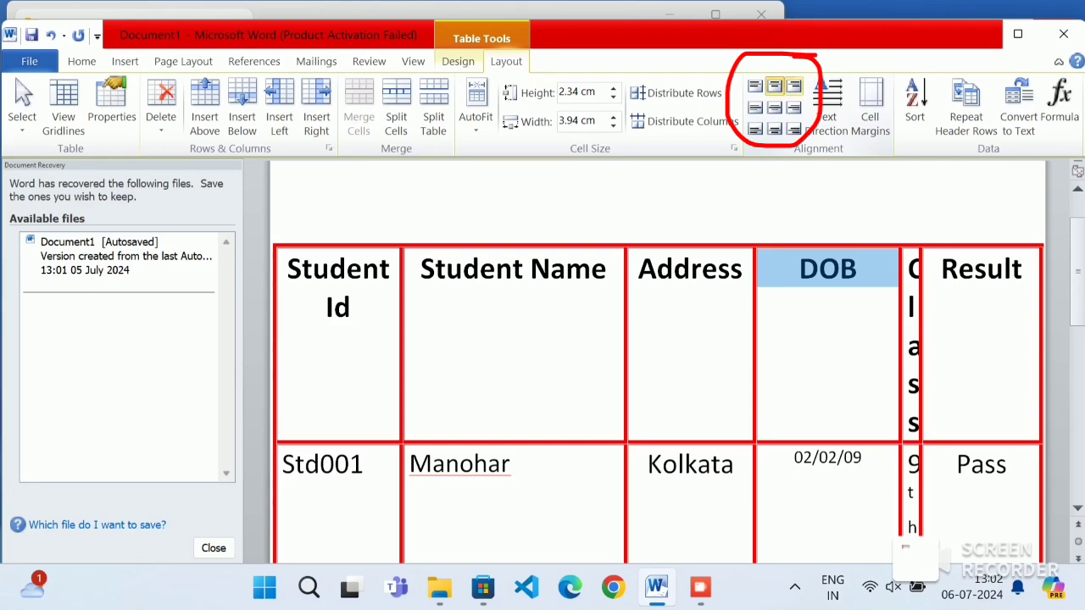
{"action": "left_click", "coordinate": [794, 86]}
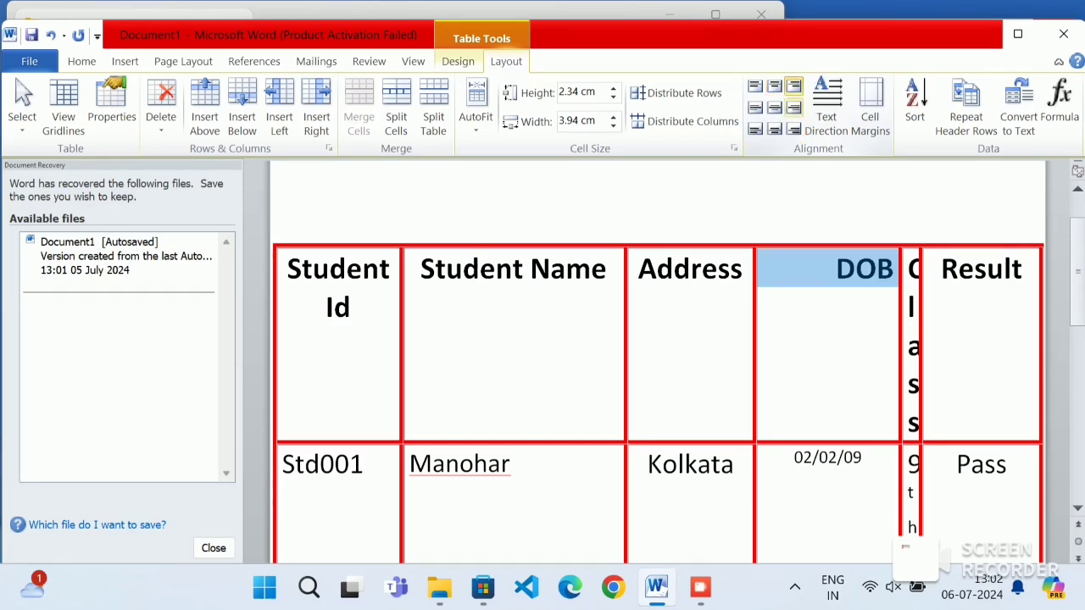
{"action": "left_click", "coordinate": [793, 107]}
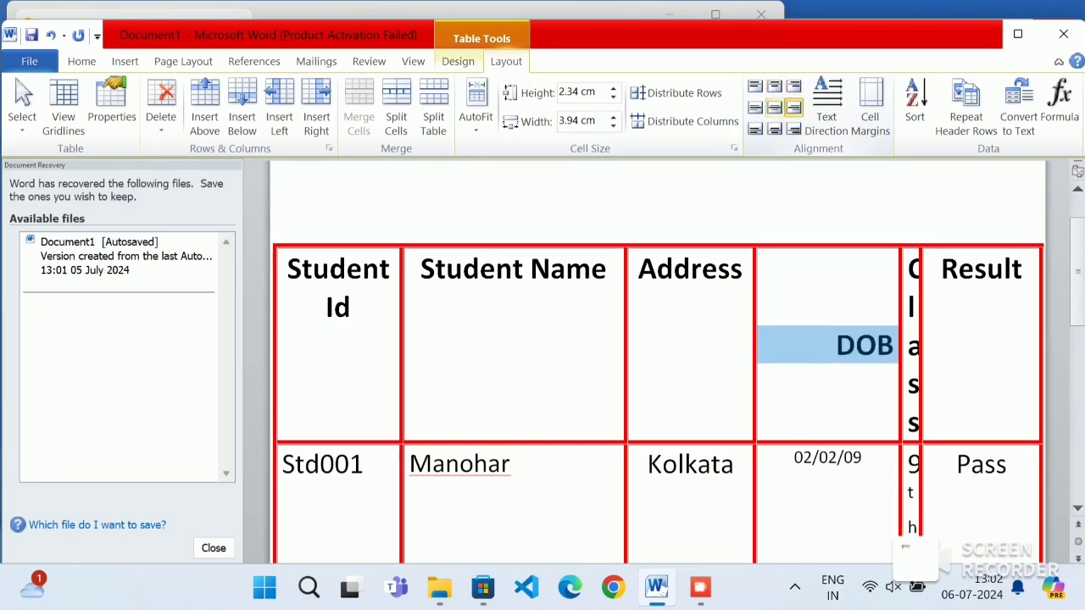
{"action": "left_click", "coordinate": [774, 108]}
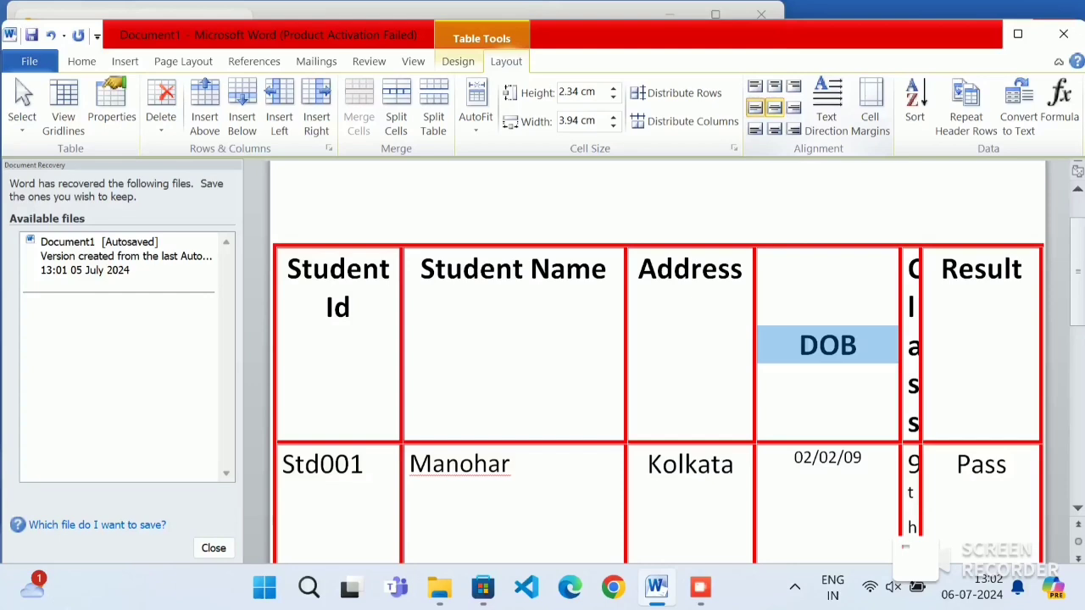
{"action": "left_click", "coordinate": [755, 108]}
{"action": "left_click", "coordinate": [755, 128]}
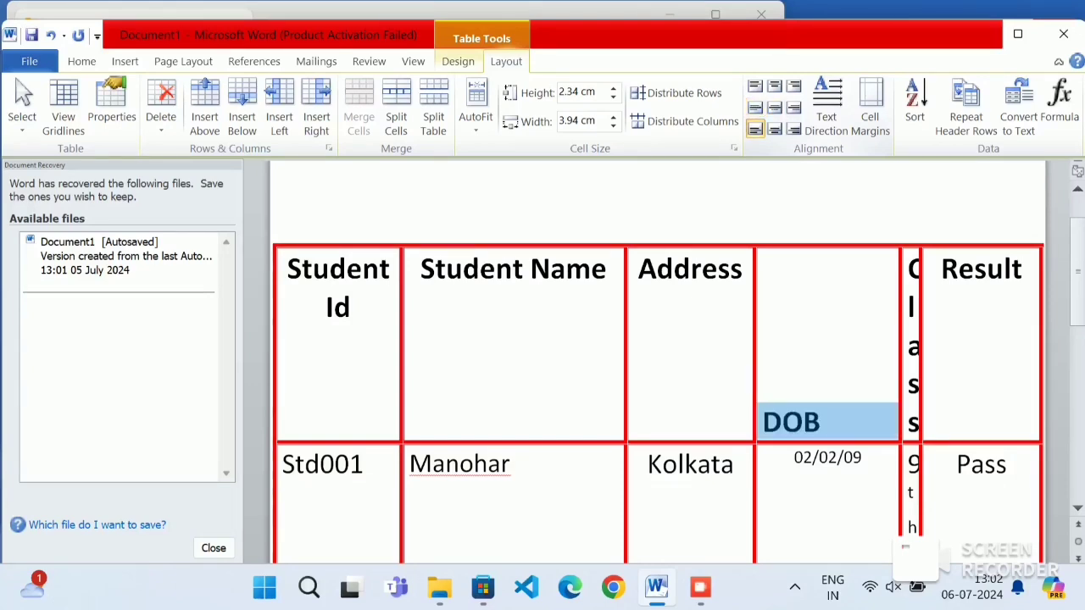
{"action": "left_click", "coordinate": [774, 128]}
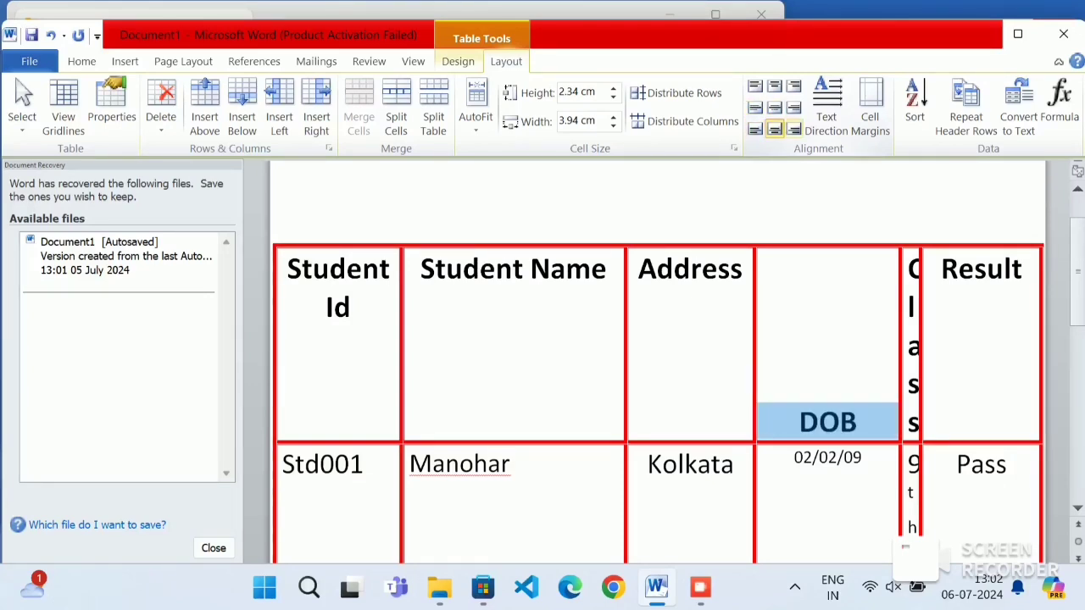
{"action": "left_click", "coordinate": [793, 129]}
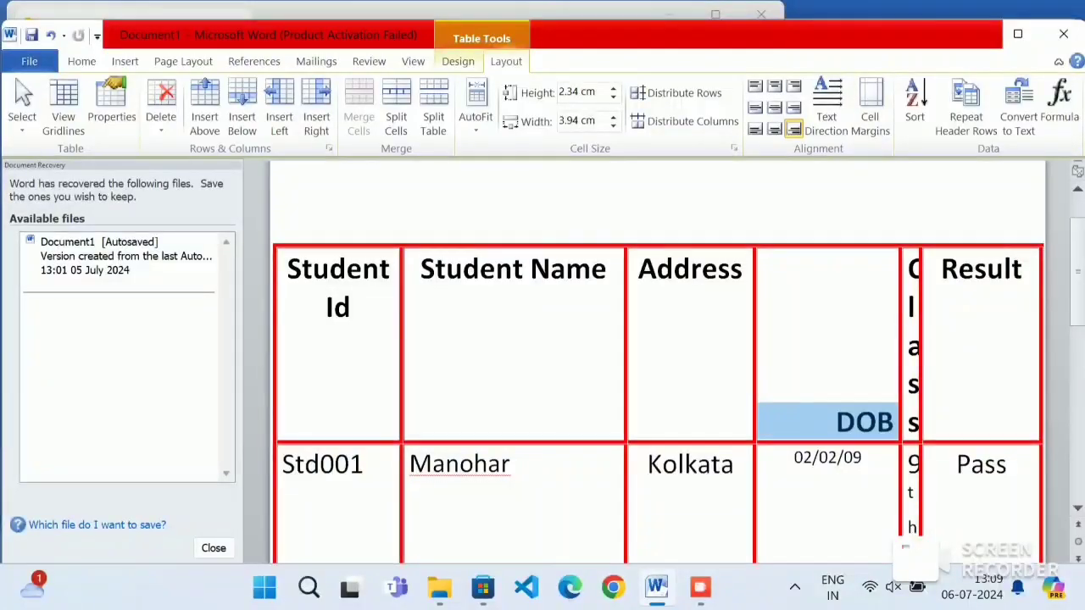
Step: Cycle the DOB heading through Align Center, the top alignments and the bottom alignments, finishing on Align Center
{"action": "mouse_move", "coordinate": [779, 60]}
{"action": "left_mouse_down"}
{"action": "mouse_move", "coordinate": [795, 67]}
{"action": "mouse_move", "coordinate": [727, 96]}
{"action": "mouse_move", "coordinate": [797, 146]}
{"action": "mouse_move", "coordinate": [818, 67]}
{"action": "mouse_move", "coordinate": [792, 56]}
{"action": "left_mouse_up"}
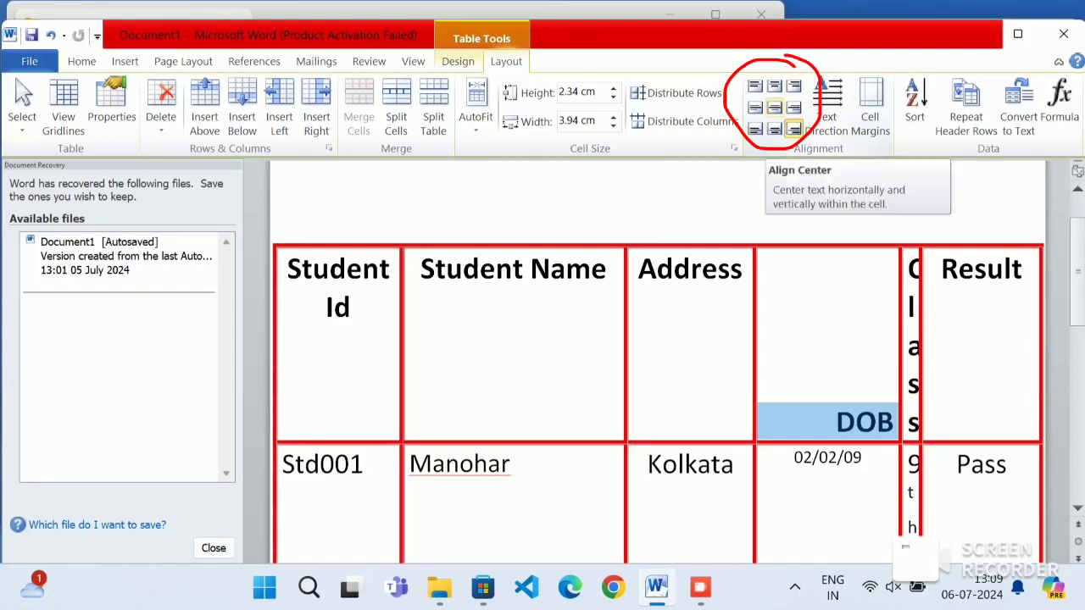
{"action": "left_click", "coordinate": [774, 108]}
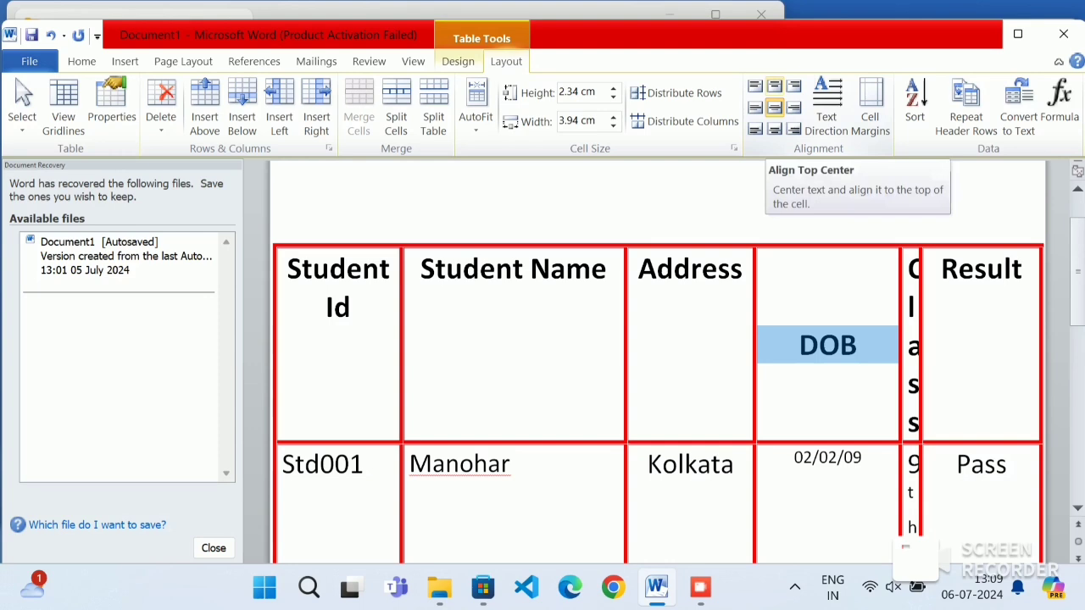
{"action": "left_click", "coordinate": [774, 86]}
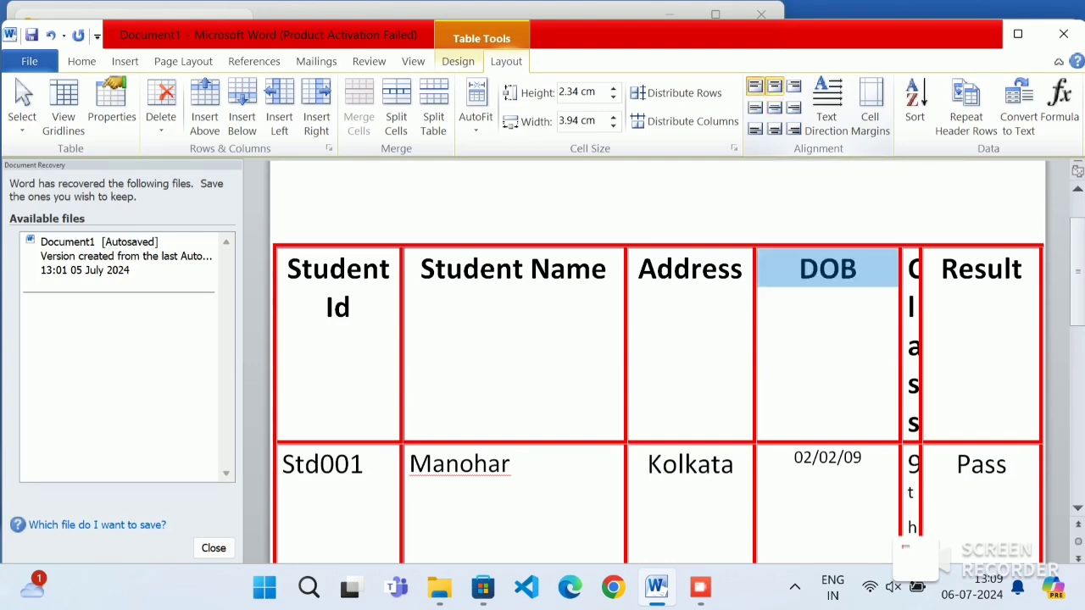
{"action": "left_click", "coordinate": [755, 86]}
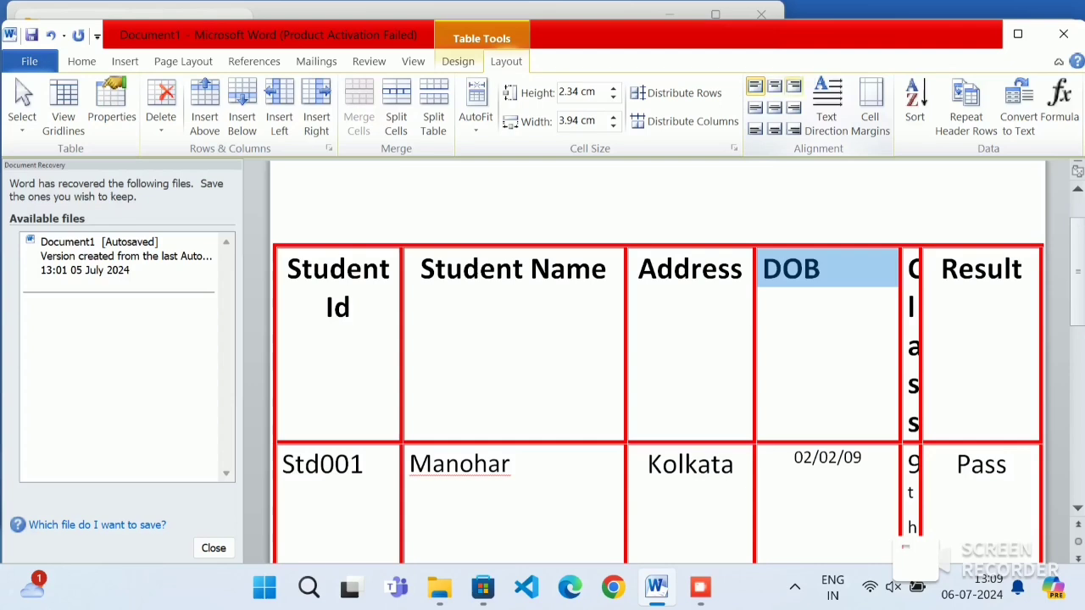
{"action": "left_click", "coordinate": [794, 86]}
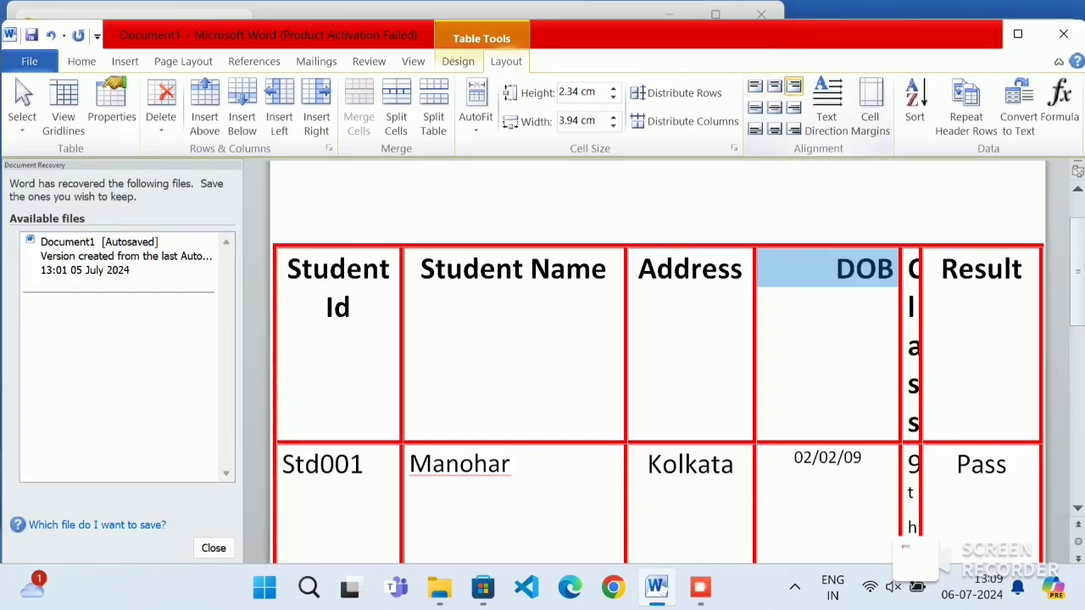
{"action": "left_click", "coordinate": [755, 129]}
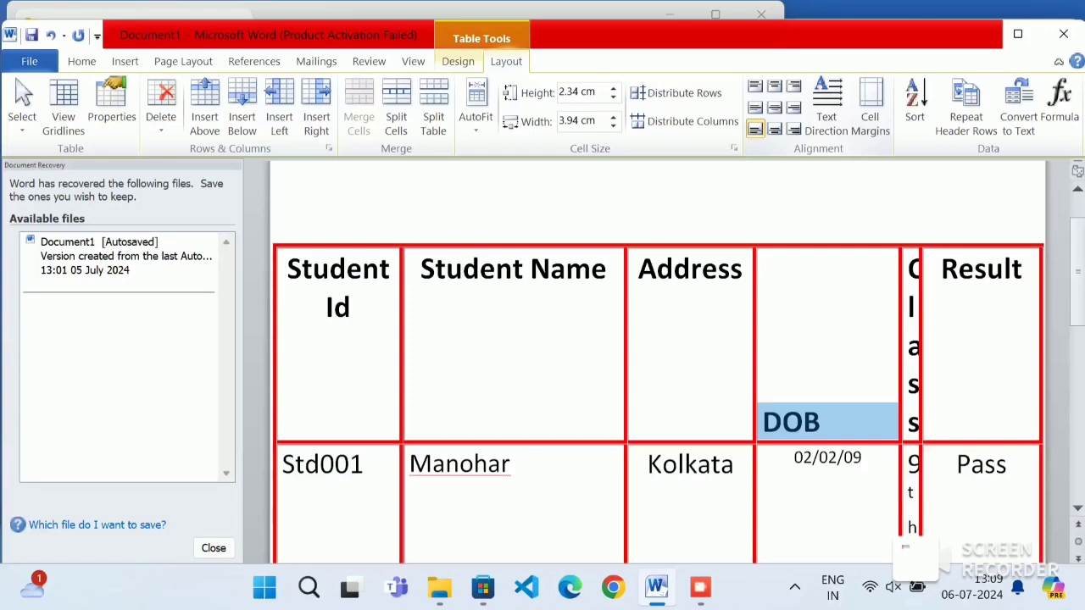
{"action": "left_click", "coordinate": [775, 129]}
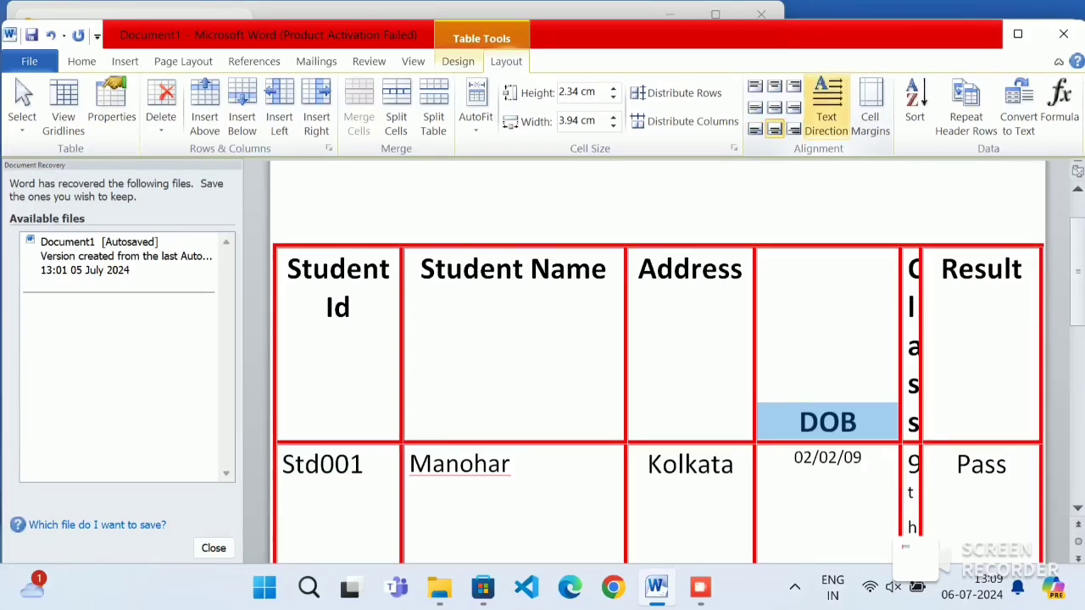
{"action": "left_click", "coordinate": [793, 129]}
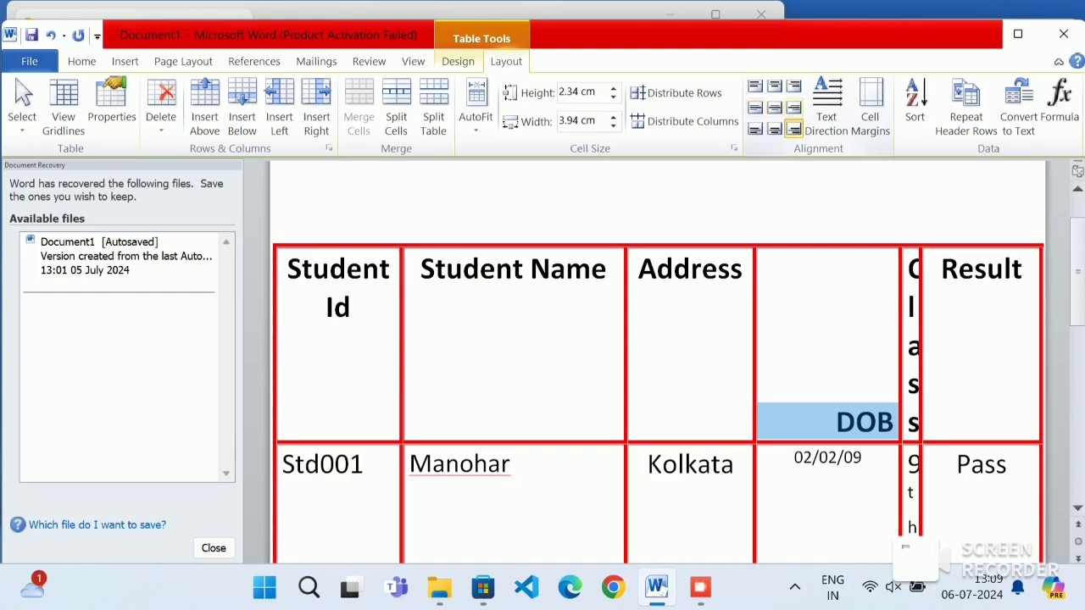
{"action": "left_click", "coordinate": [775, 108]}
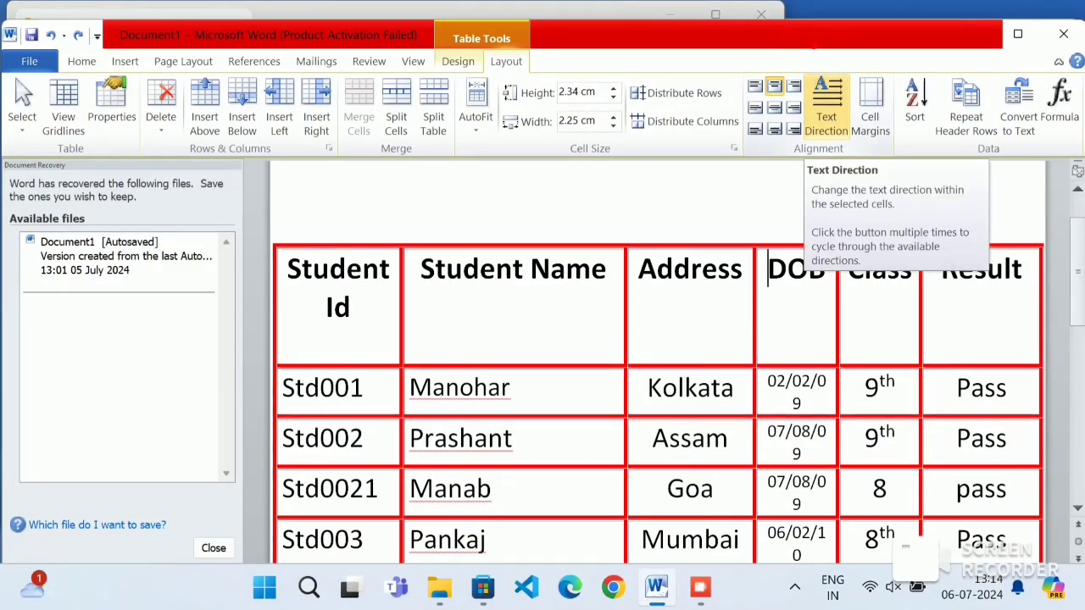
Step: Cycle the DOB heading's text direction twice through both vertical orientations and back to horizontal
{"action": "left_click", "coordinate": [808, 271]}
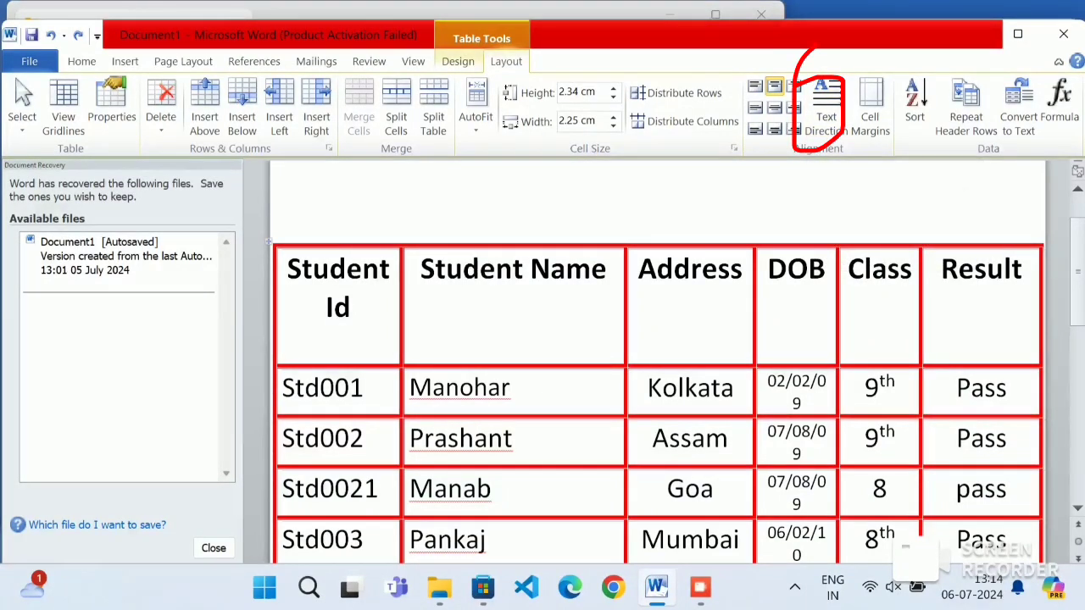
{"action": "double_click", "coordinate": [795, 269]}
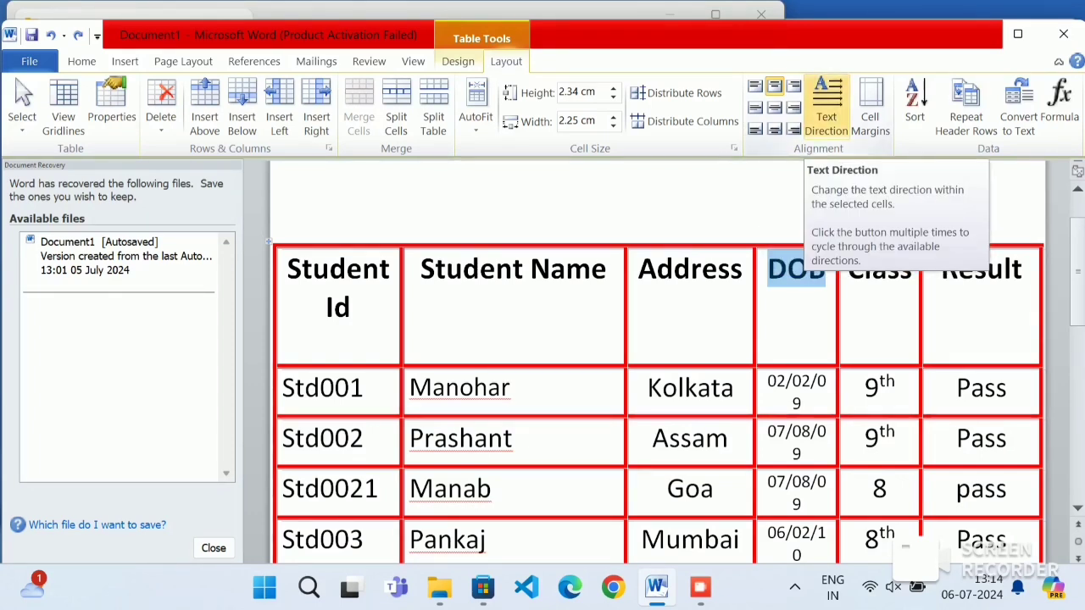
{"action": "left_click", "coordinate": [826, 106]}
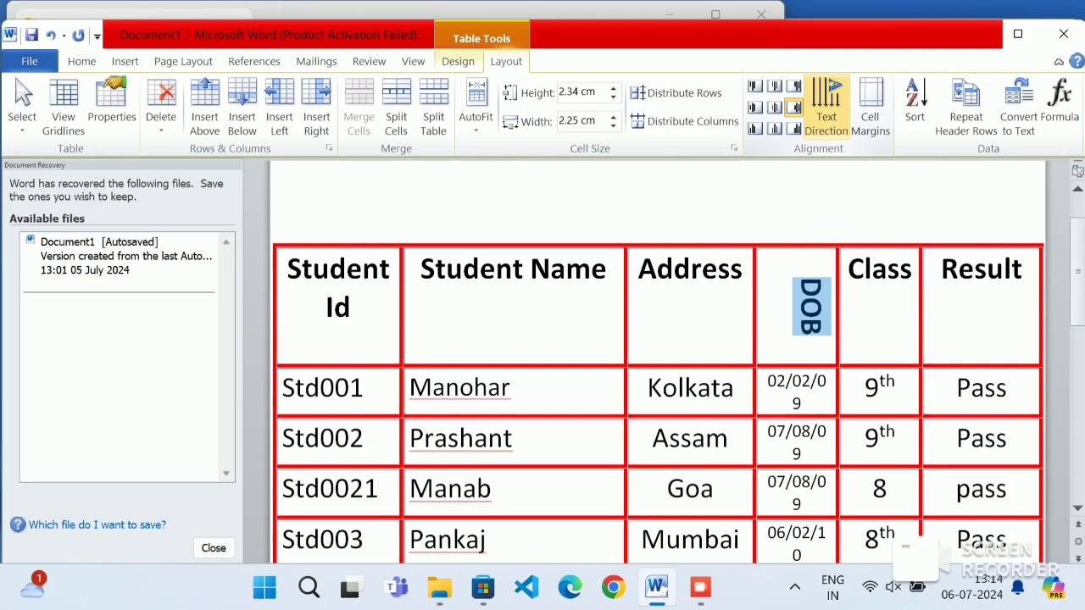
{"action": "left_click", "coordinate": [827, 106]}
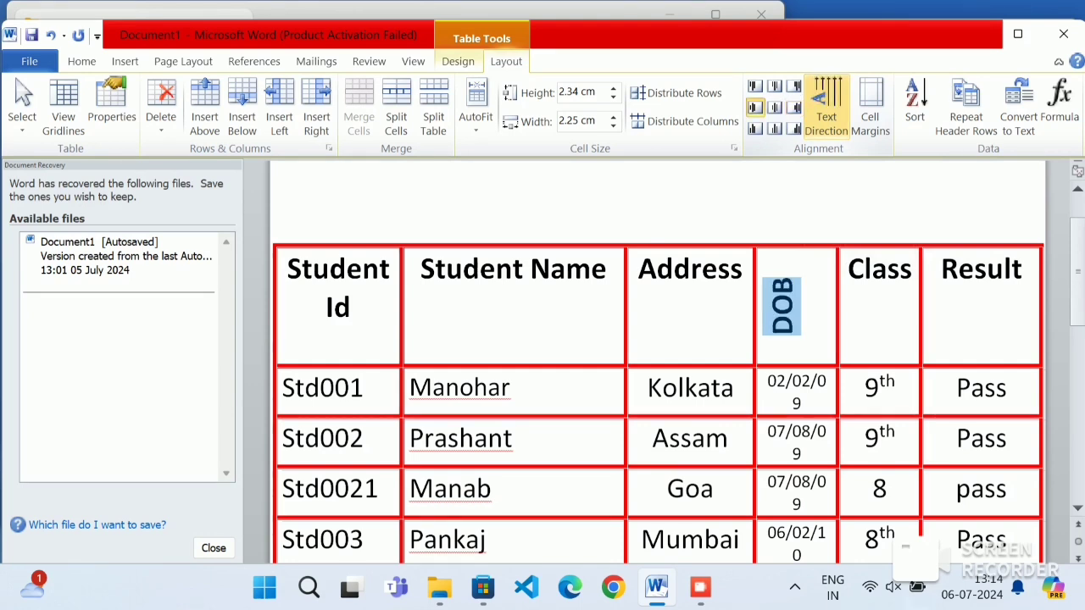
{"action": "left_click", "coordinate": [826, 106]}
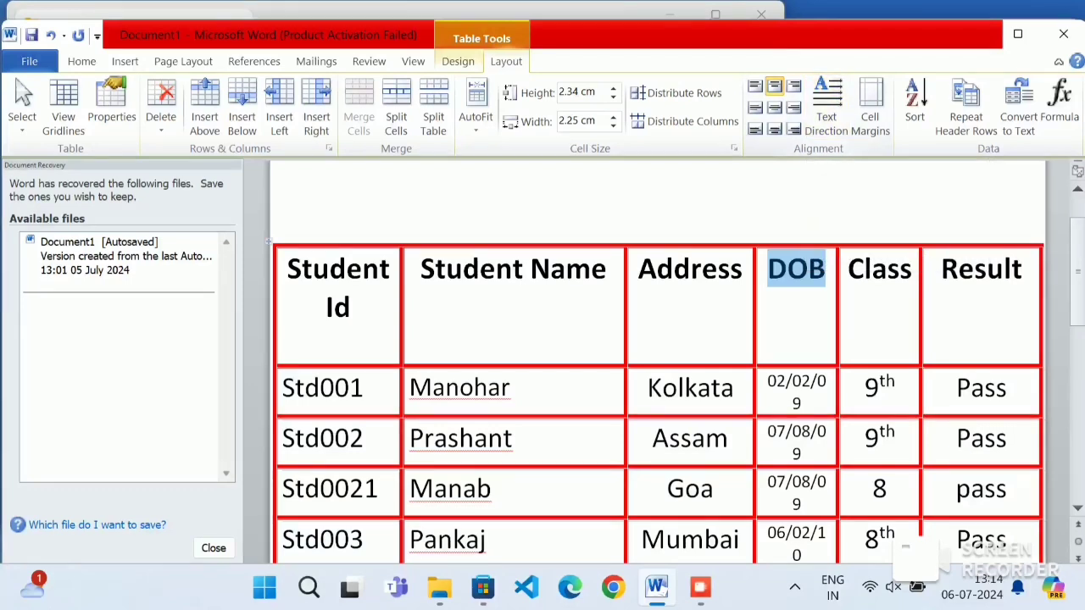
{"action": "left_click", "coordinate": [826, 106]}
{"action": "left_click", "coordinate": [827, 105]}
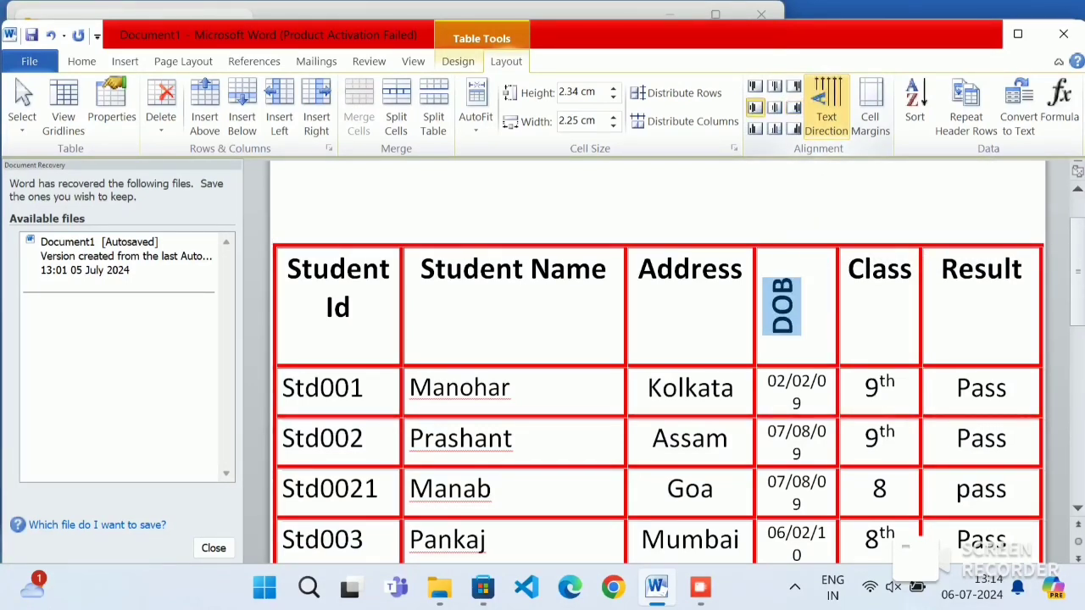
{"action": "left_click", "coordinate": [827, 106]}
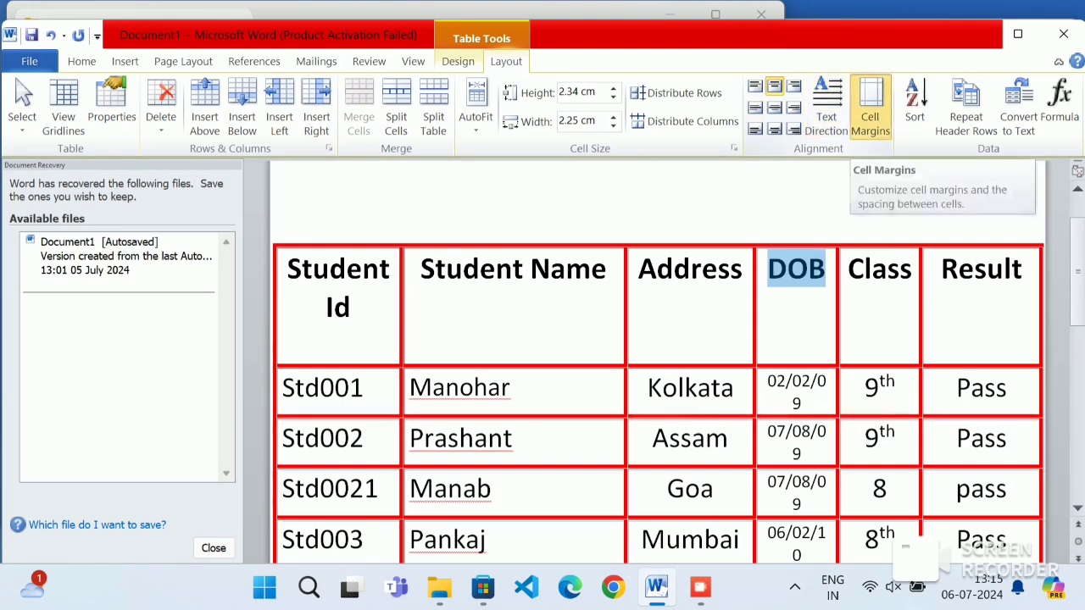
Step: Set the table's default top and bottom cell margins to 1 cm
{"action": "left_click", "coordinate": [870, 106]}
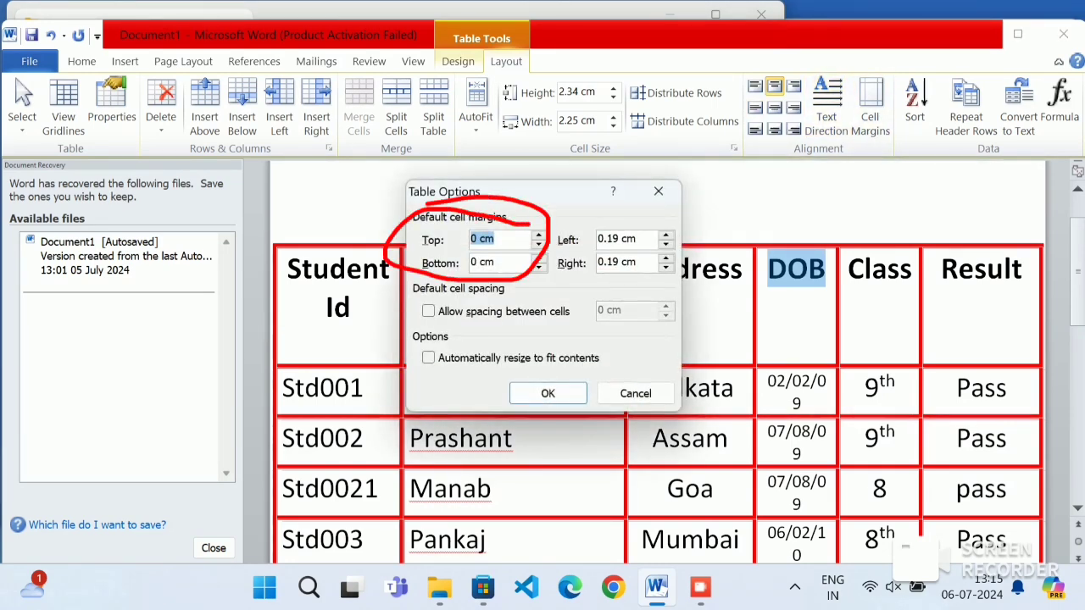
{"action": "left_click", "coordinate": [478, 239]}
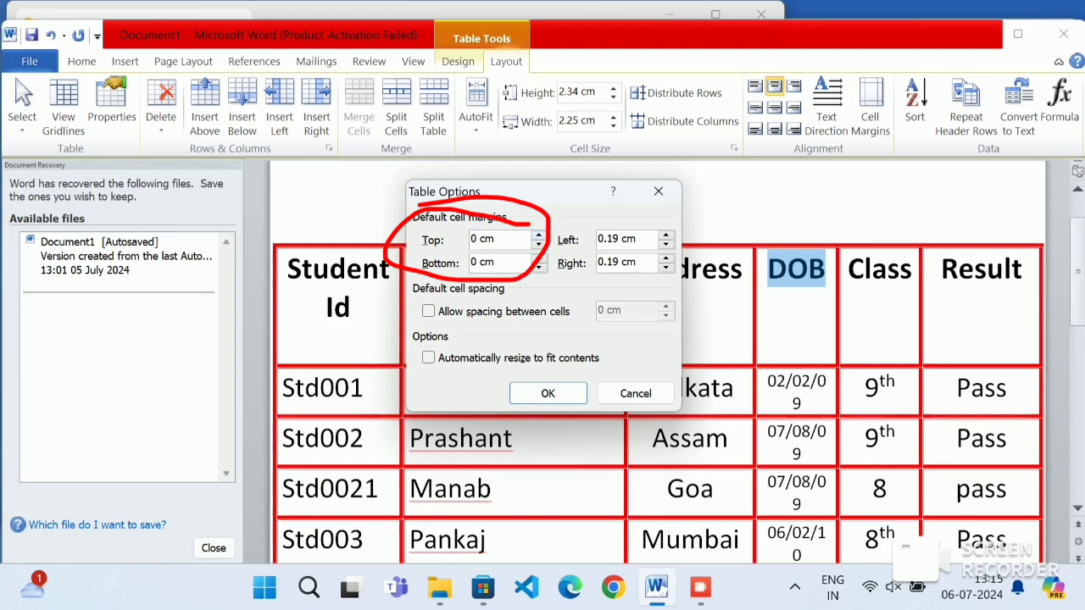
{"action": "key", "text": "BackSpace"}
{"action": "type", "text": "1"}
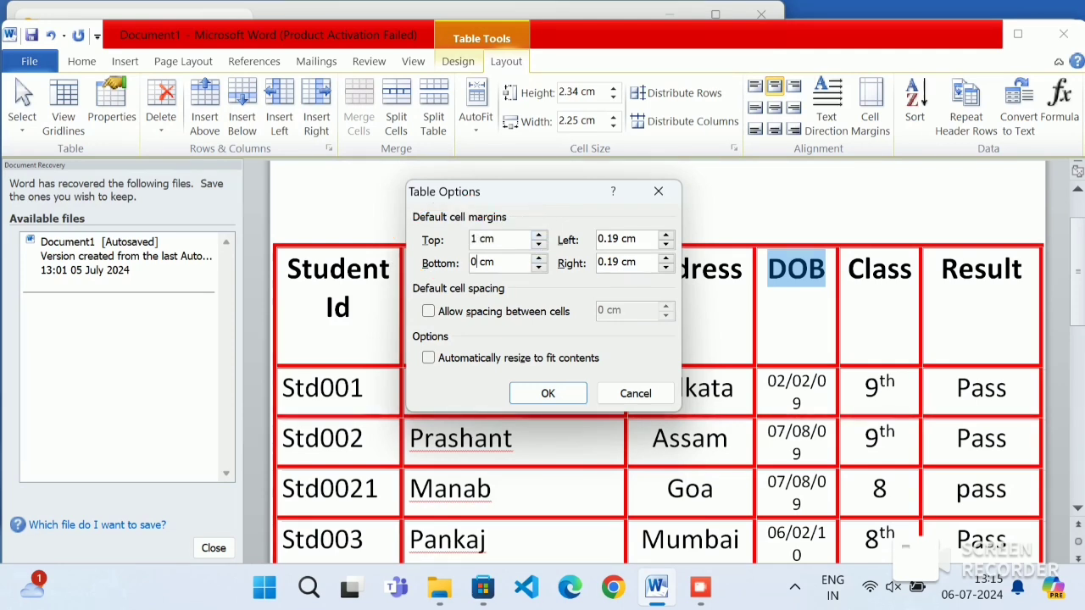
{"action": "key", "text": "BackSpace"}
{"action": "type", "text": "1"}
{"action": "key", "text": "Return"}
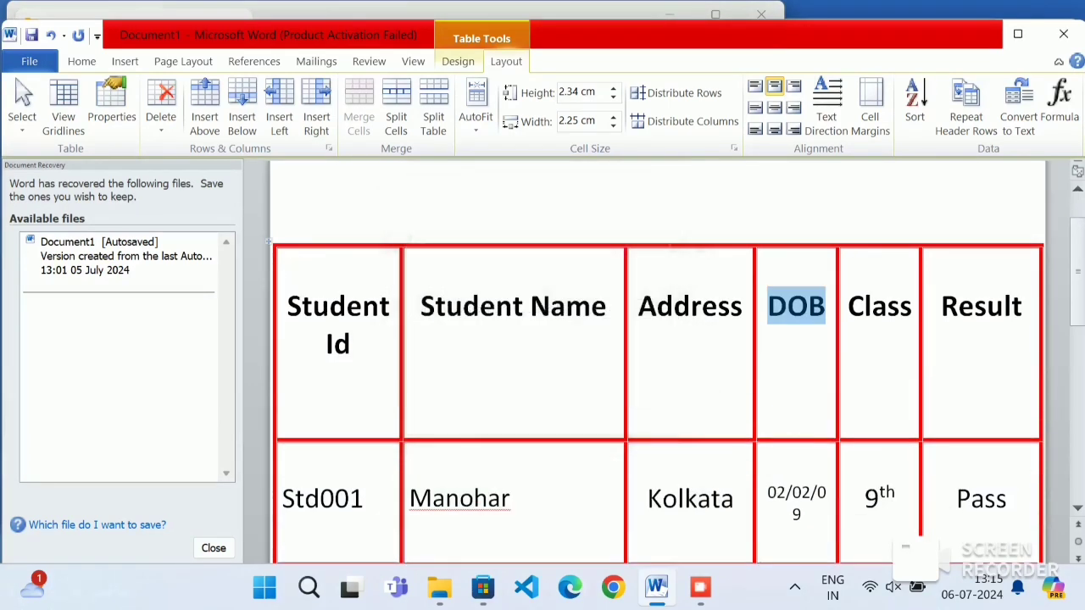
Step: Undo the top and bottom cell margin change
{"action": "key", "text": "shift+Down"}
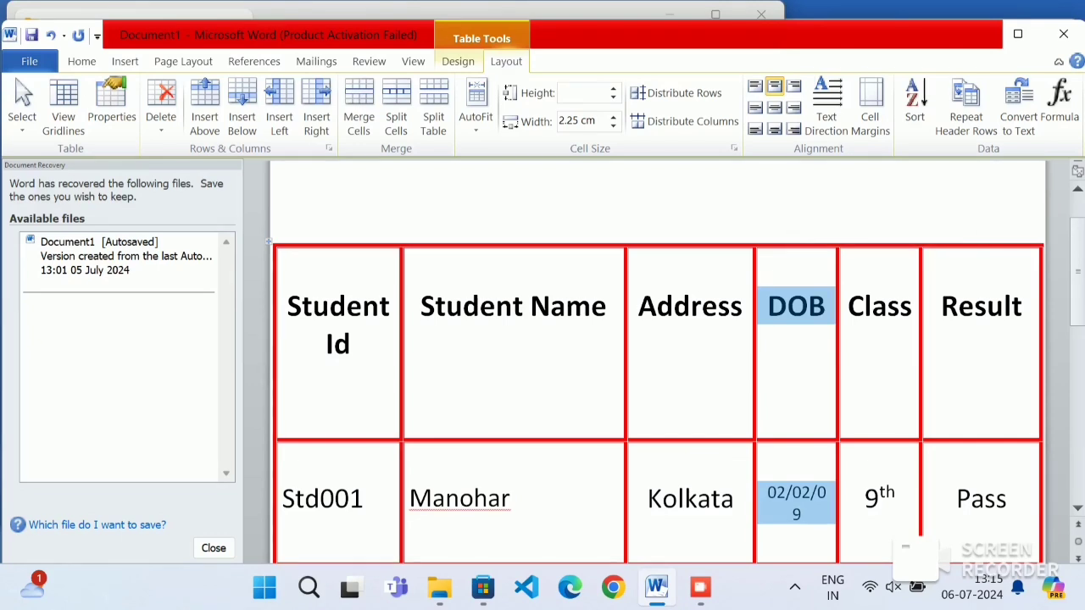
{"action": "left_click", "coordinate": [788, 306]}
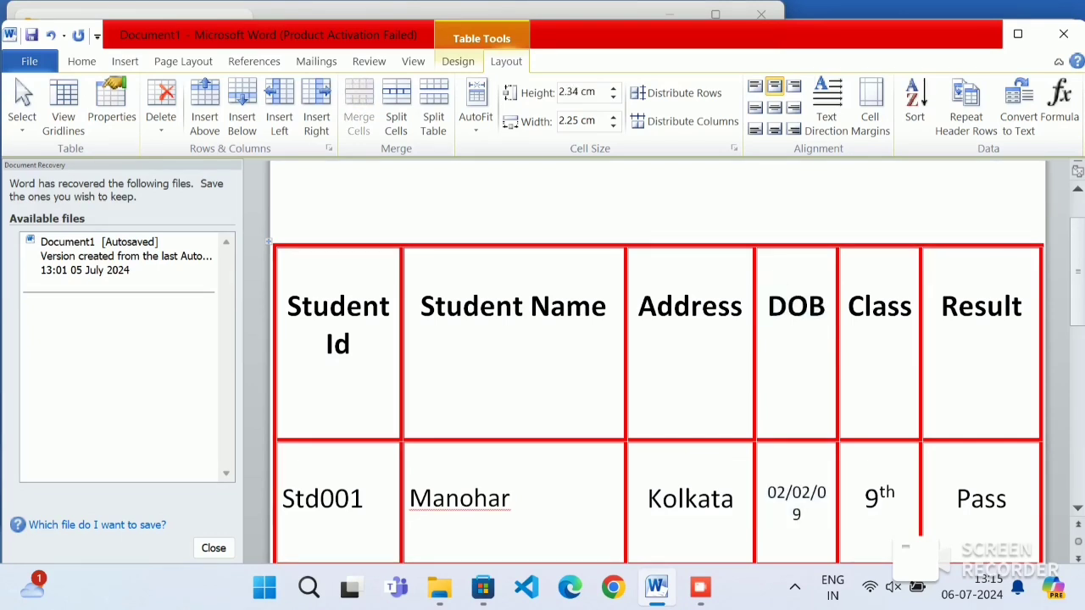
{"action": "left_click", "coordinate": [788, 246]}
{"action": "left_click", "coordinate": [788, 307]}
{"action": "key", "text": "ctrl+z"}
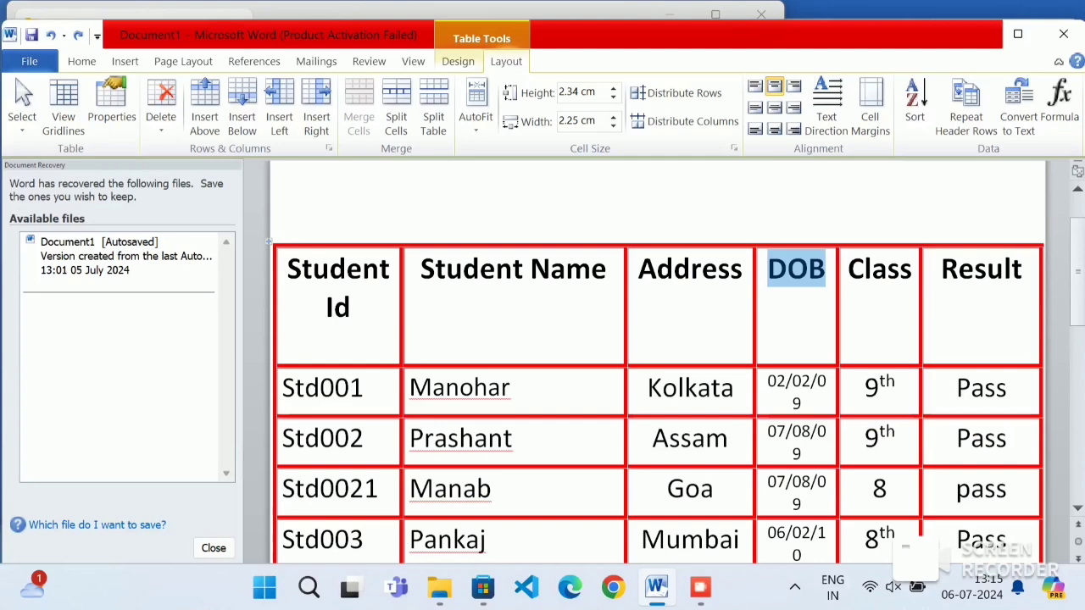
Step: Inspect the Sort Text options for the selected DOB heading without applying a sort
{"action": "left_click", "coordinate": [915, 106]}
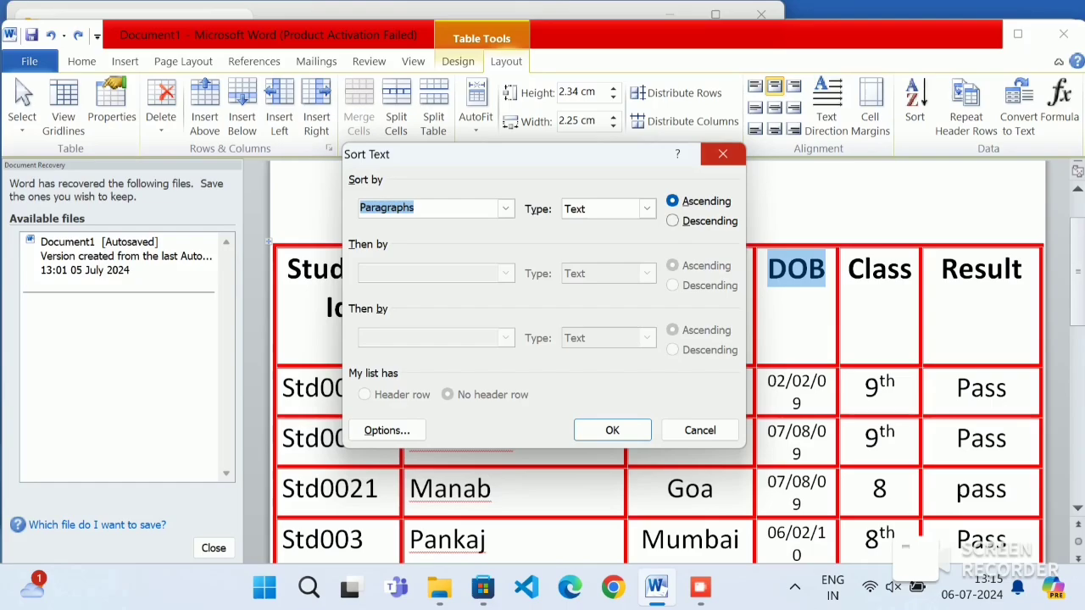
{"action": "left_click", "coordinate": [722, 153]}
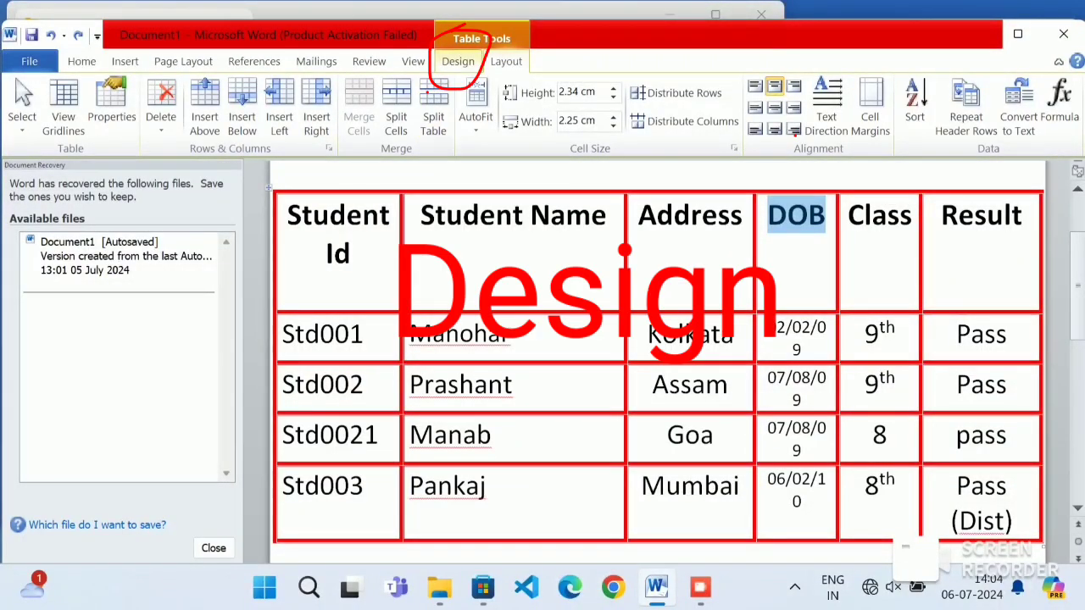
Step: Apply the built-in table style with a black header row and black first column to the student table, and try the border options
{"action": "left_click", "coordinate": [458, 61]}
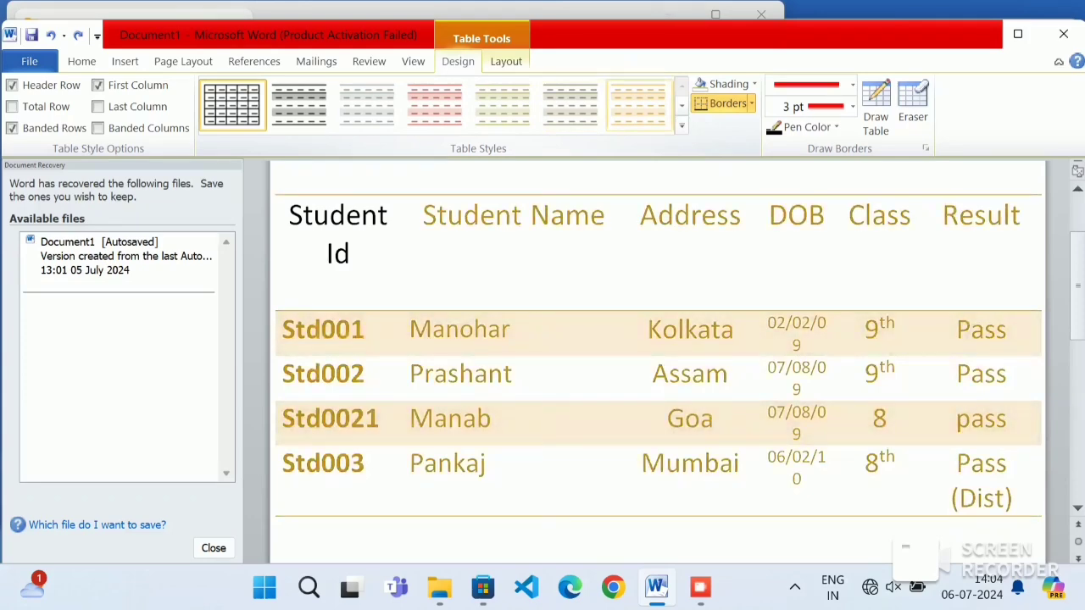
{"action": "left_click", "coordinate": [682, 125]}
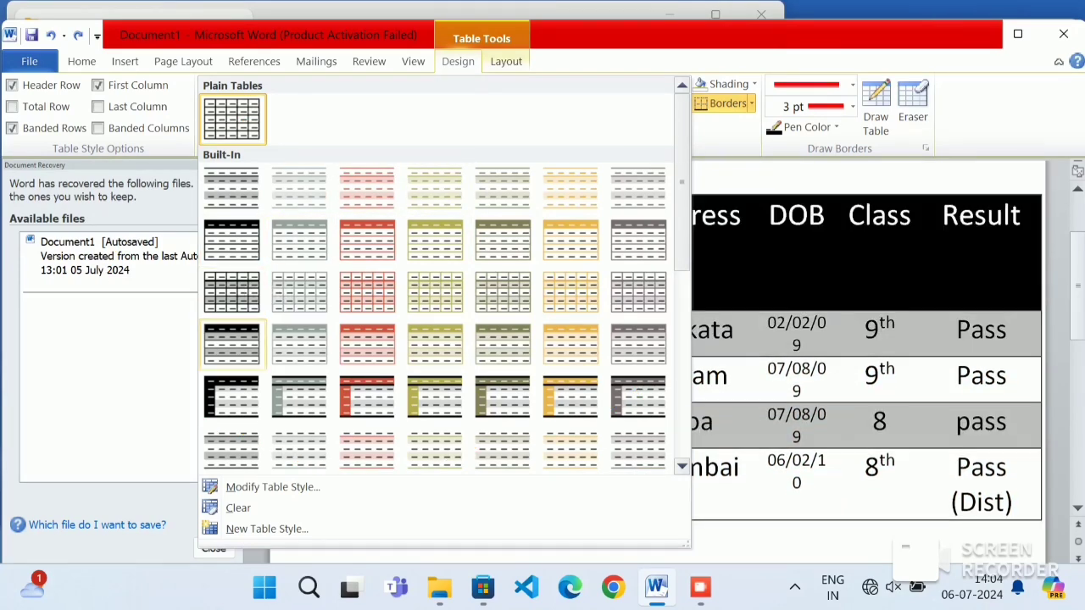
{"action": "left_click", "coordinate": [232, 396]}
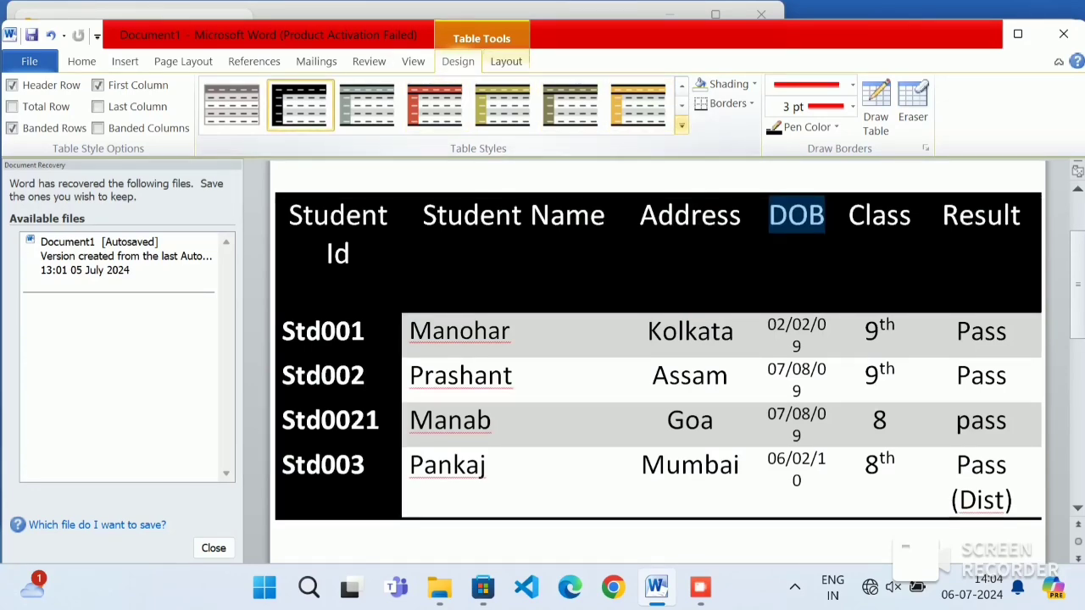
{"action": "left_click", "coordinate": [681, 126]}
{"action": "left_click", "coordinate": [638, 344]}
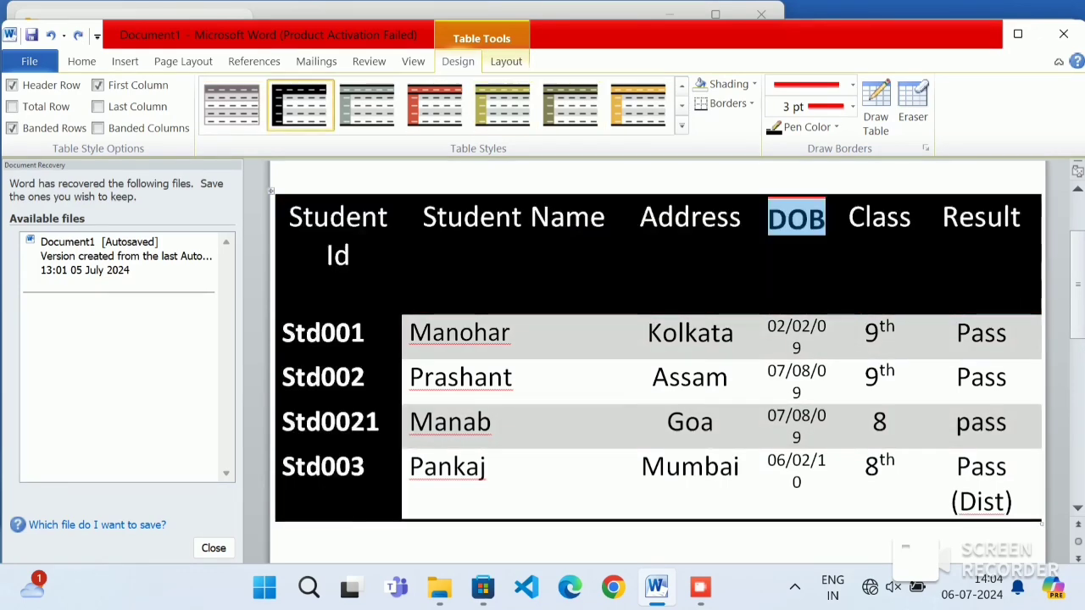
{"action": "left_click", "coordinate": [723, 103]}
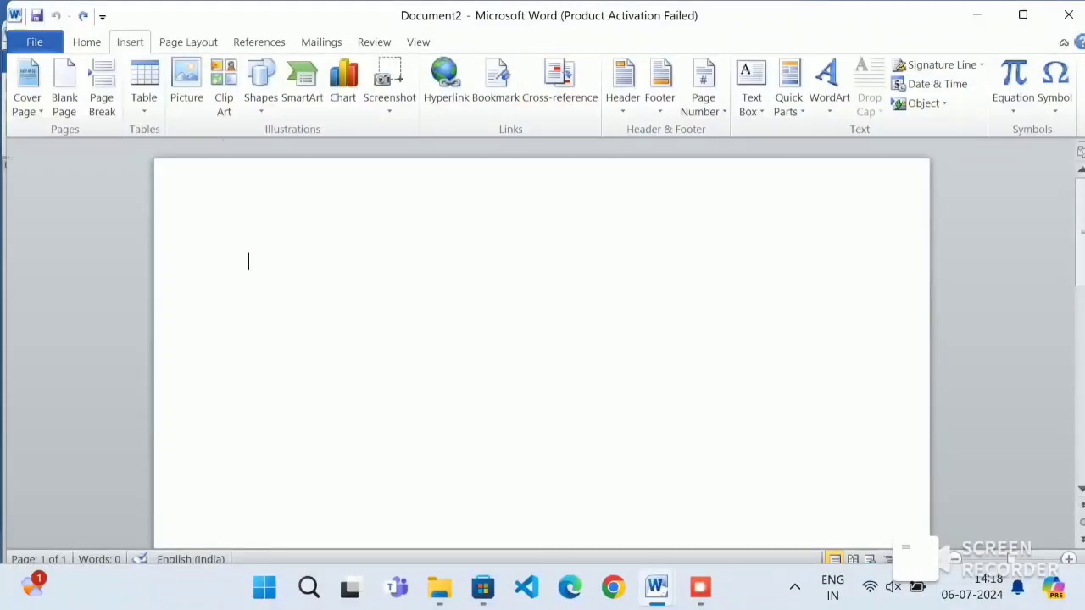
Step: Draw a table by hand on the blank page of Document2, dividing it into two rows and four columns with 3 pt red lines
{"action": "left_click", "coordinate": [144, 89]}
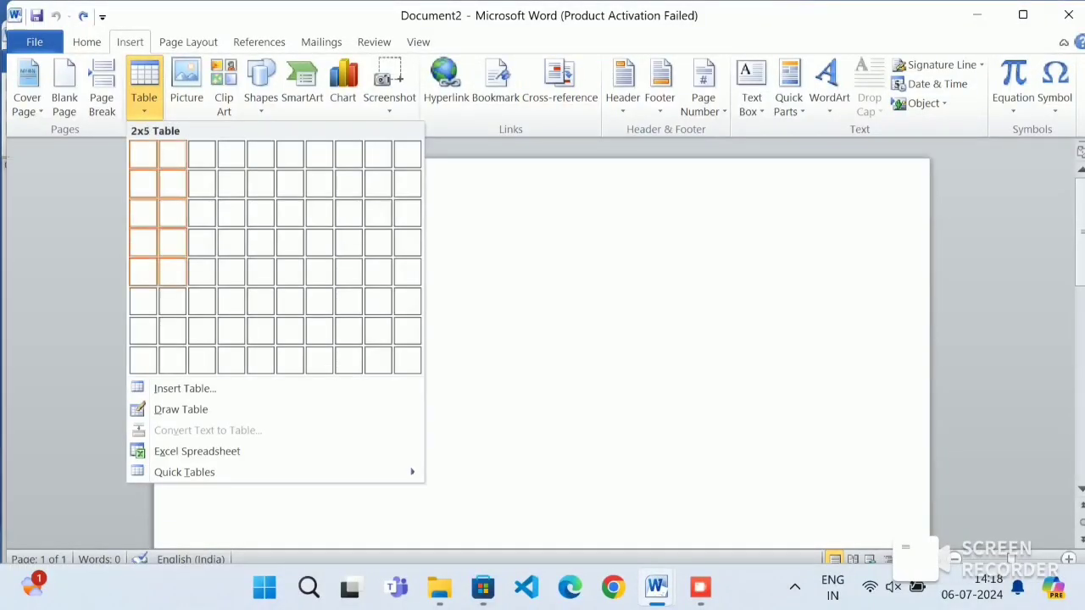
{"action": "left_click", "coordinate": [180, 410]}
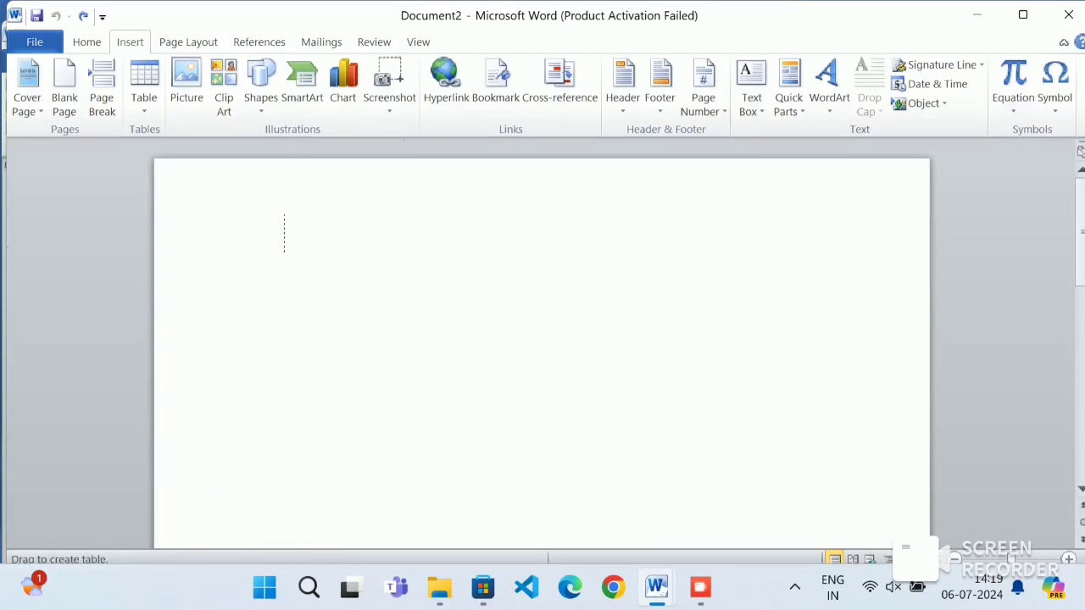
{"action": "left_click_drag", "start_coordinate": [283, 254], "coordinate": [792, 414]}
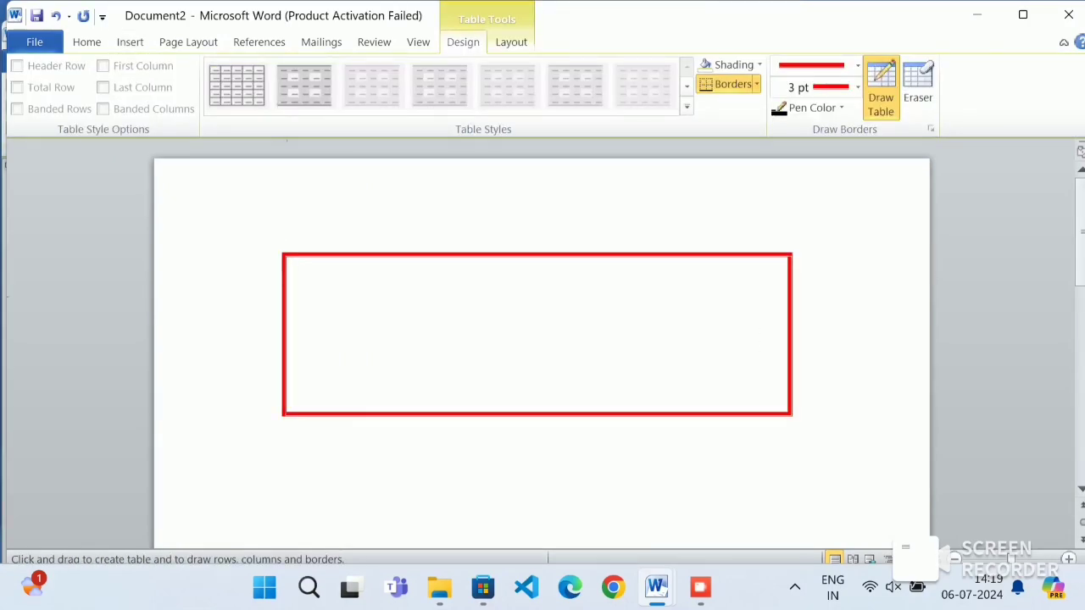
{"action": "left_click_drag", "start_coordinate": [292, 296], "coordinate": [784, 296]}
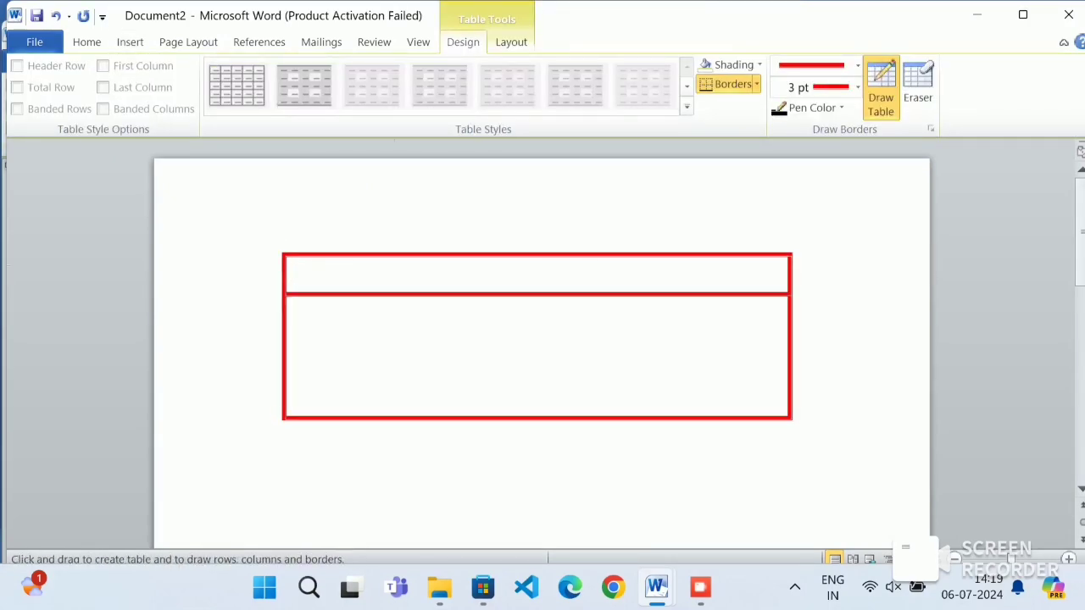
{"action": "left_click_drag", "start_coordinate": [388, 256], "coordinate": [388, 415]}
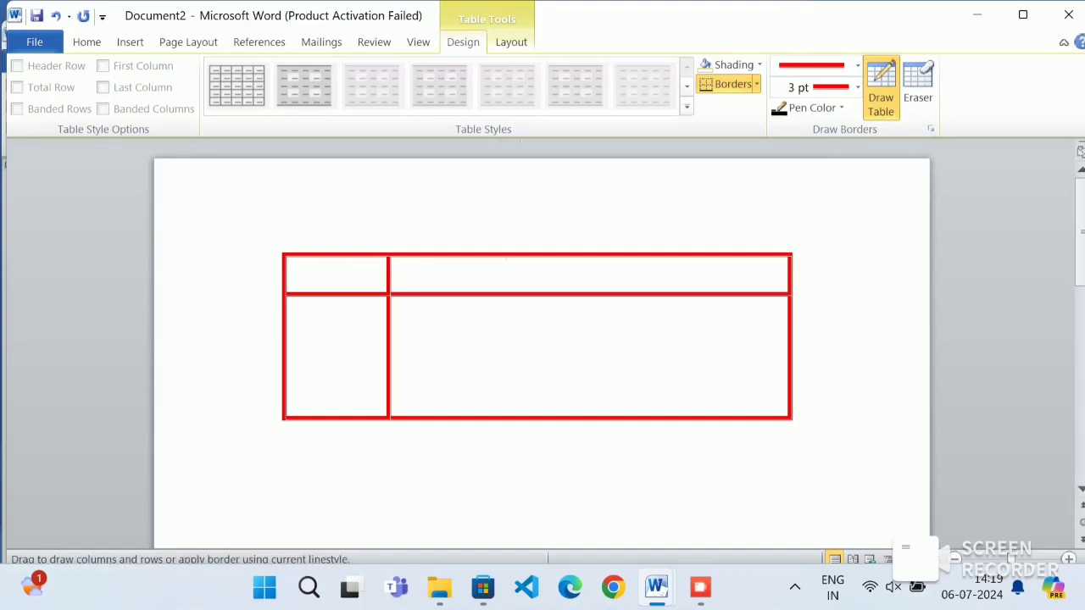
{"action": "mouse_move", "coordinate": [506, 257]}
{"action": "left_mouse_down"}
{"action": "mouse_move", "coordinate": [519, 377]}
{"action": "mouse_move", "coordinate": [504, 417]}
{"action": "left_mouse_up"}
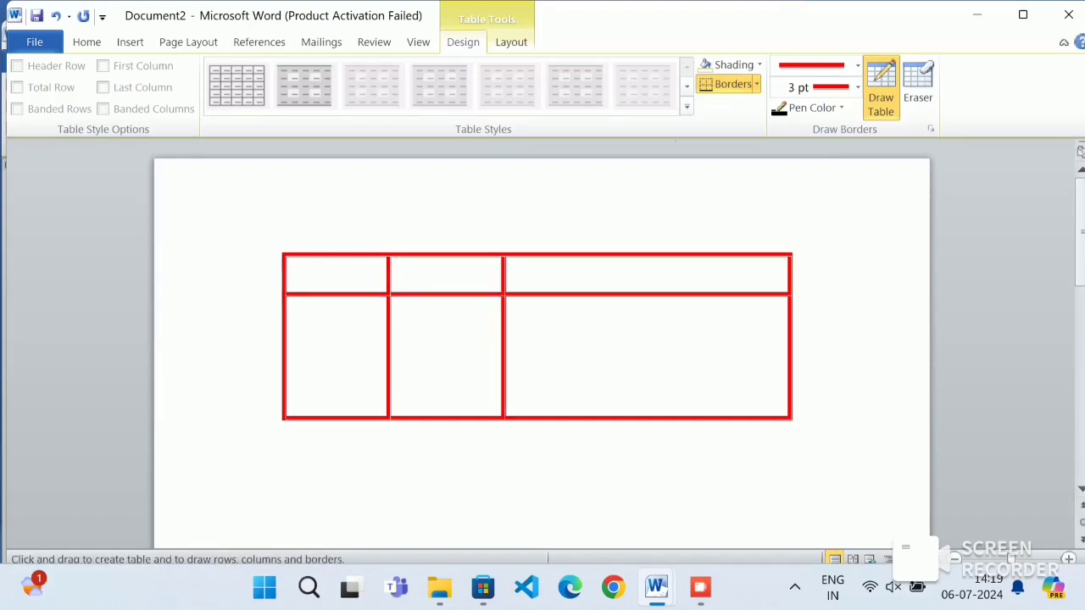
{"action": "left_click_drag", "start_coordinate": [671, 256], "coordinate": [672, 415]}
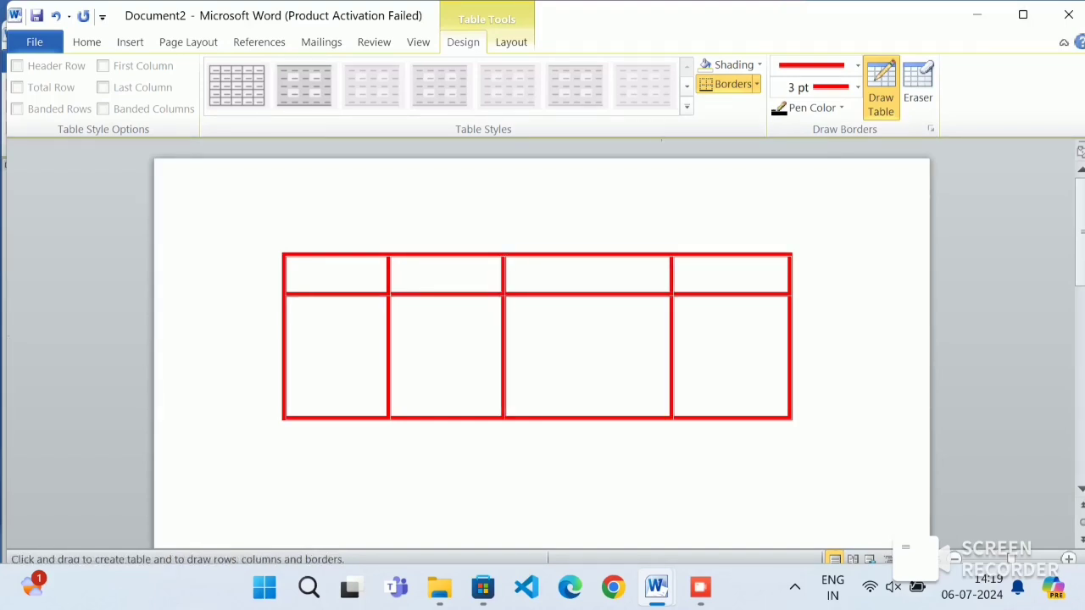
Step: Switch to Document1 and use Draw Table to divide the area under the Result heading into two columns and three rows
{"action": "key", "text": "alt+Tab"}
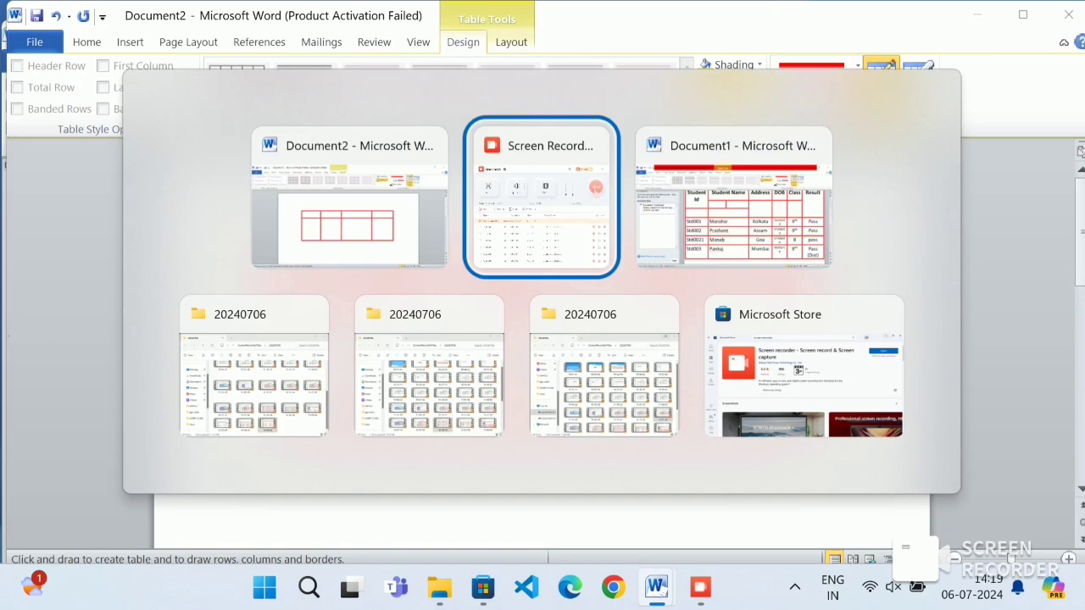
{"action": "key", "text": "alt+Tab"}
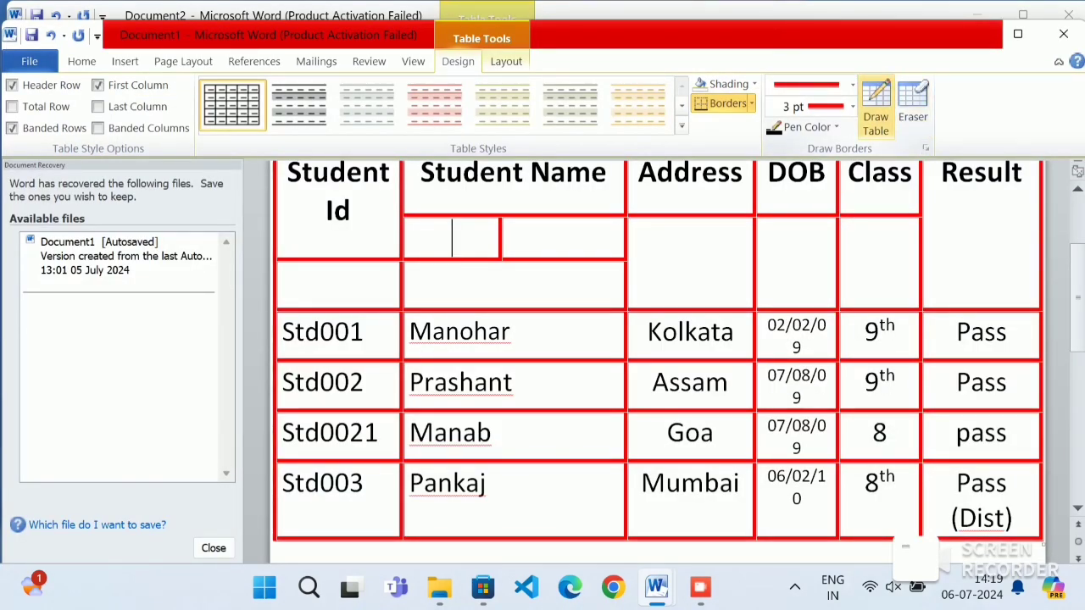
{"action": "left_click", "coordinate": [876, 108]}
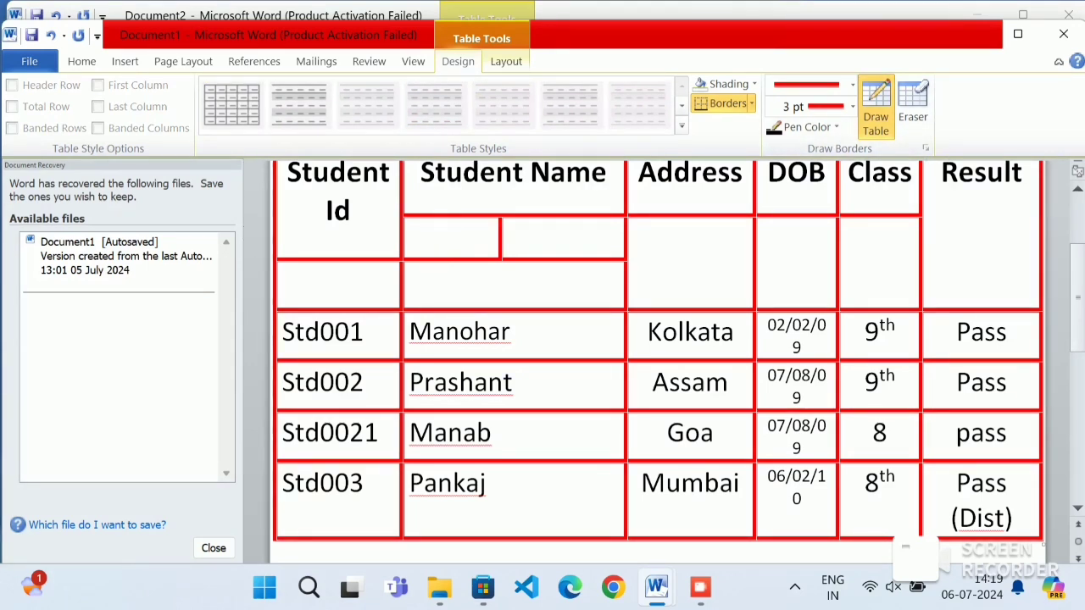
{"action": "mouse_move", "coordinate": [923, 217]}
{"action": "left_mouse_down"}
{"action": "mouse_move", "coordinate": [1041, 217]}
{"action": "mouse_move", "coordinate": [977, 253]}
{"action": "left_mouse_up"}
{"action": "left_click_drag", "start_coordinate": [978, 303], "coordinate": [977, 309]}
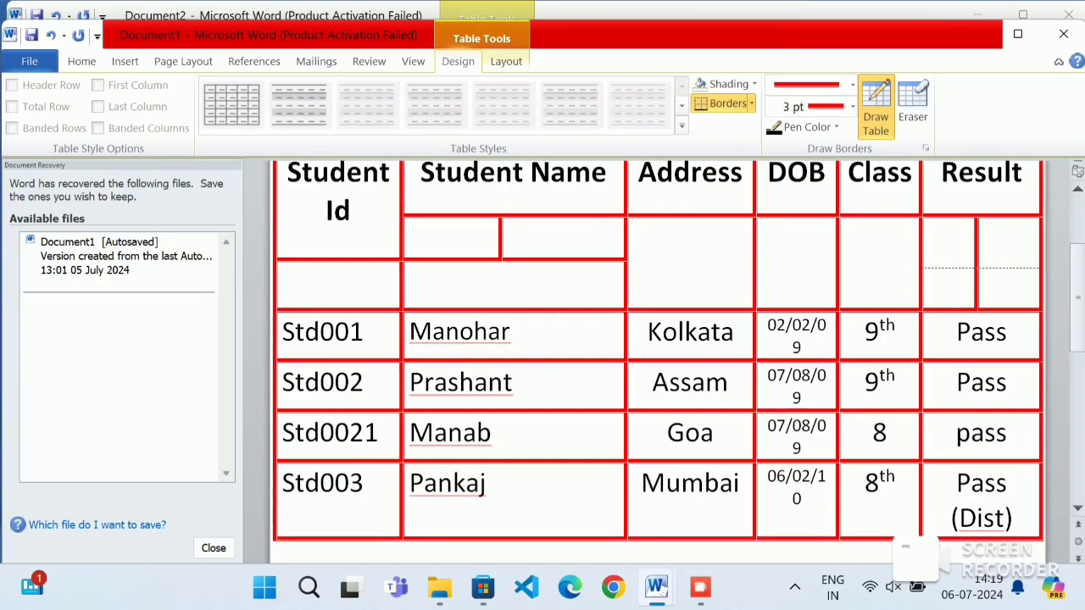
{"action": "left_click_drag", "start_coordinate": [1036, 268], "coordinate": [1039, 267]}
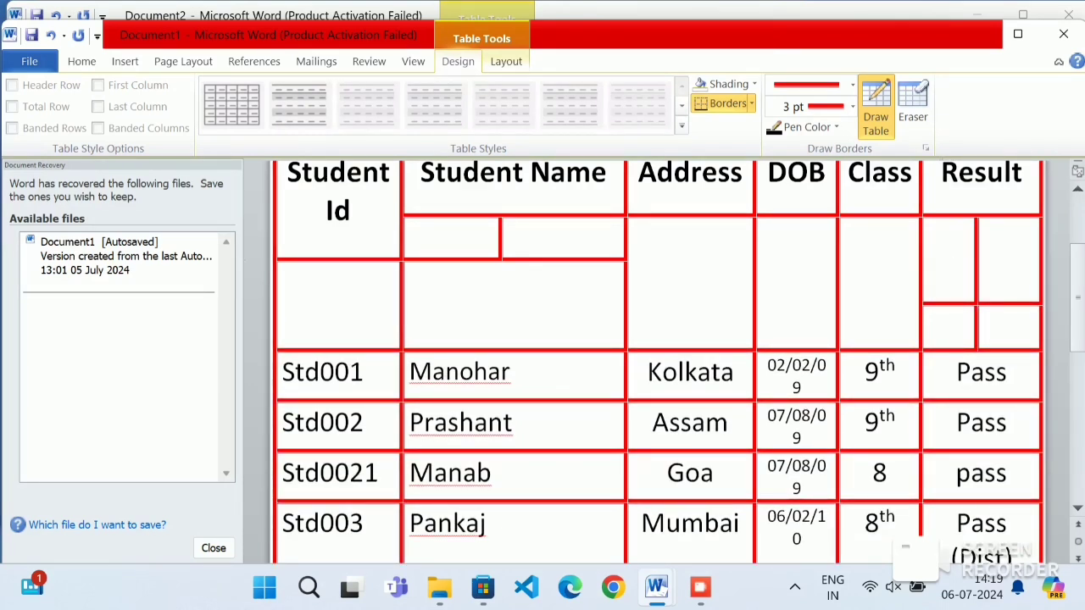
{"action": "left_click_drag", "start_coordinate": [937, 258], "coordinate": [1037, 258]}
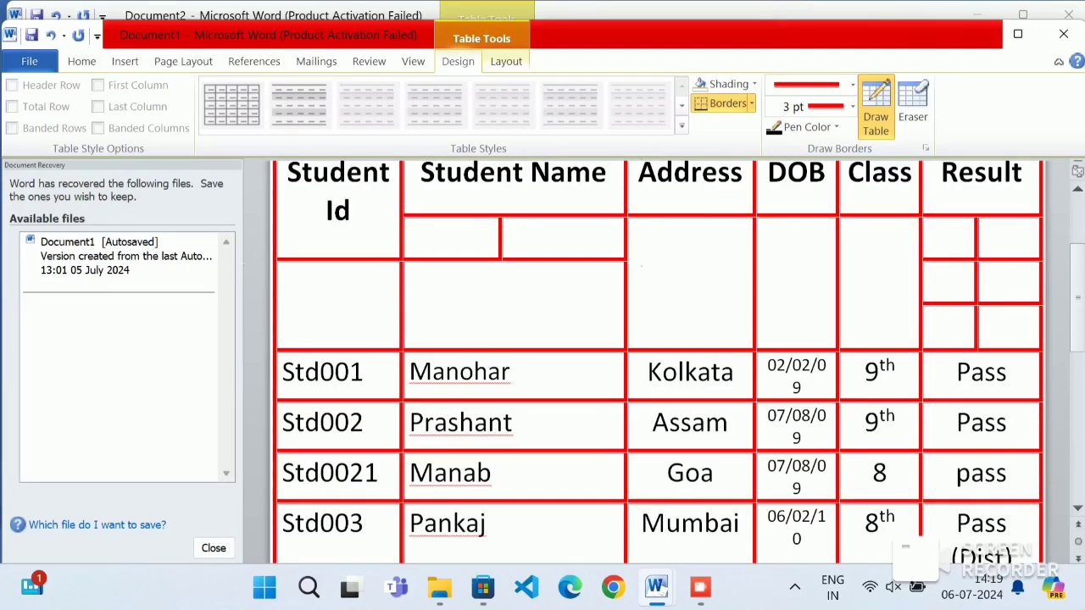
Step: Draw a horizontal border across the empty cells below Address, DOB and Class to split them into two rows
{"action": "left_click_drag", "start_coordinate": [629, 266], "coordinate": [919, 266]}
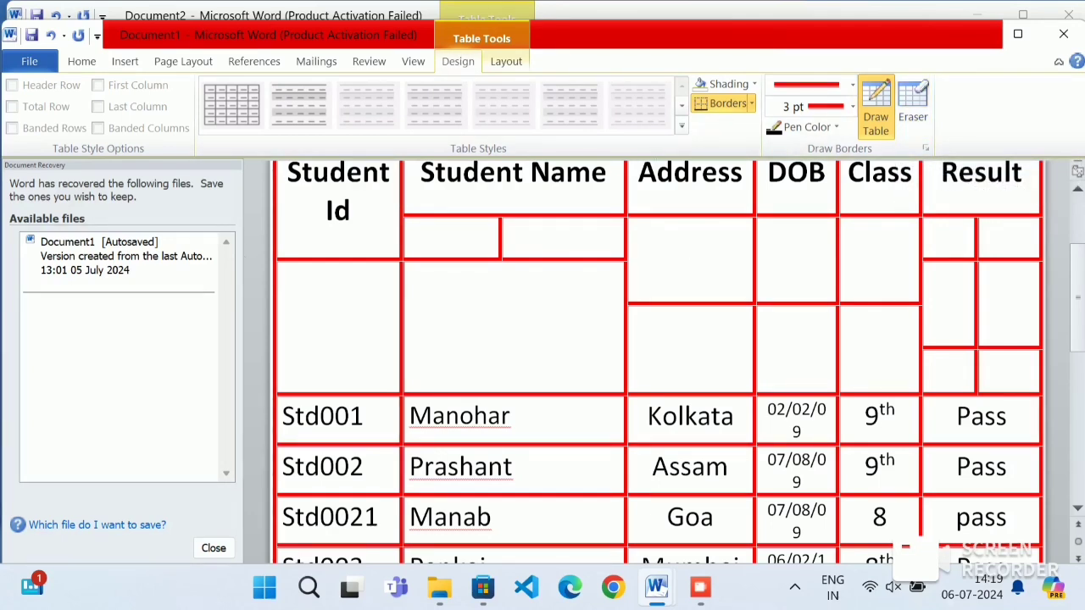
{"action": "mouse_move", "coordinate": [631, 264]}
{"action": "left_mouse_down"}
{"action": "mouse_move", "coordinate": [797, 245]}
{"action": "mouse_move", "coordinate": [834, 253]}
{"action": "left_mouse_up"}
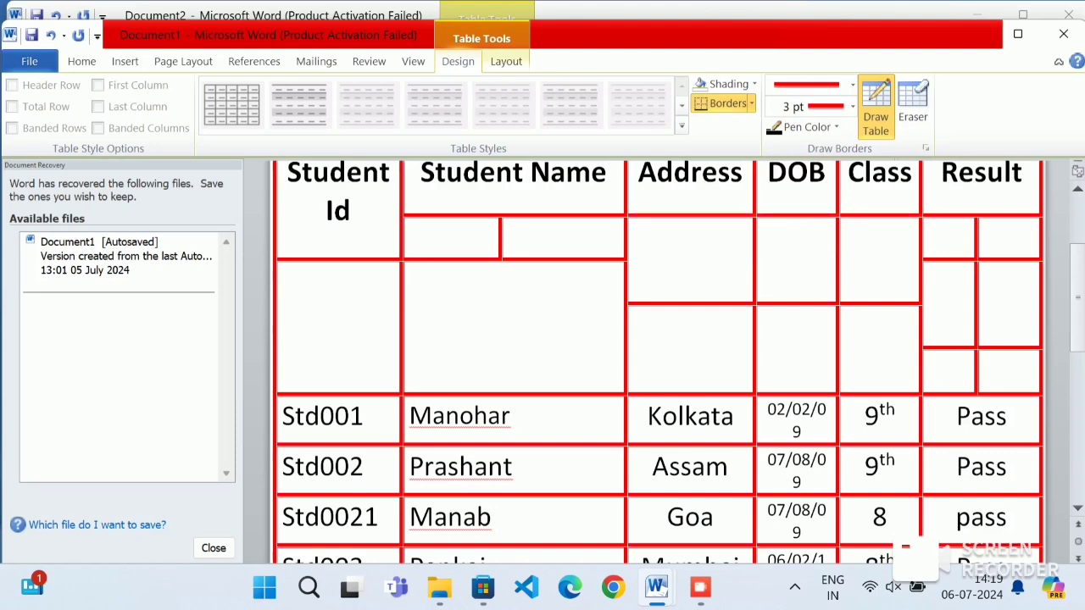